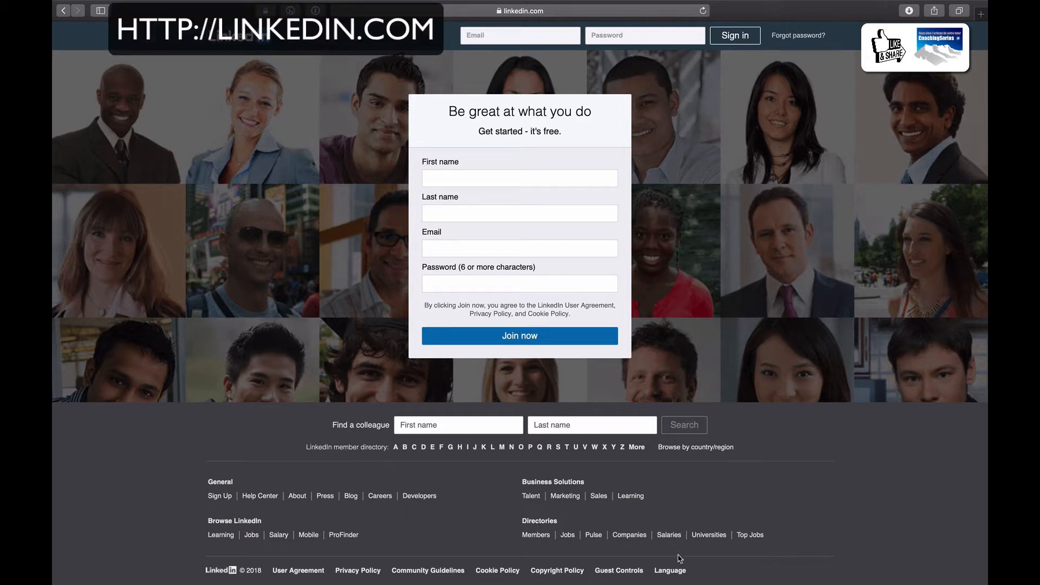
- Switch the LinkedIn site language to Français and dismiss the saved-login suggestions
click(671, 572)
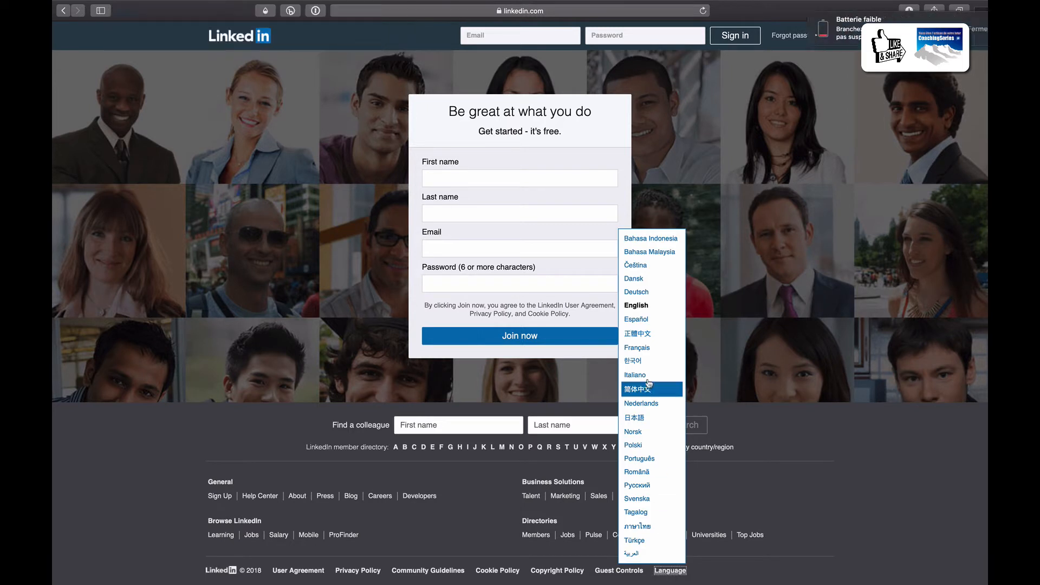
click(652, 352)
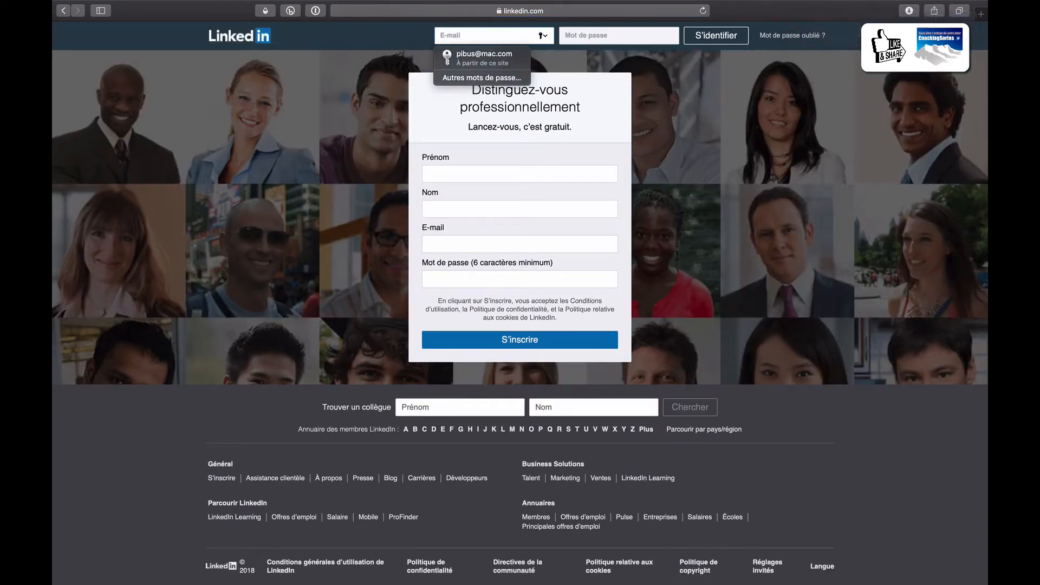
mouse_move(823, 4)
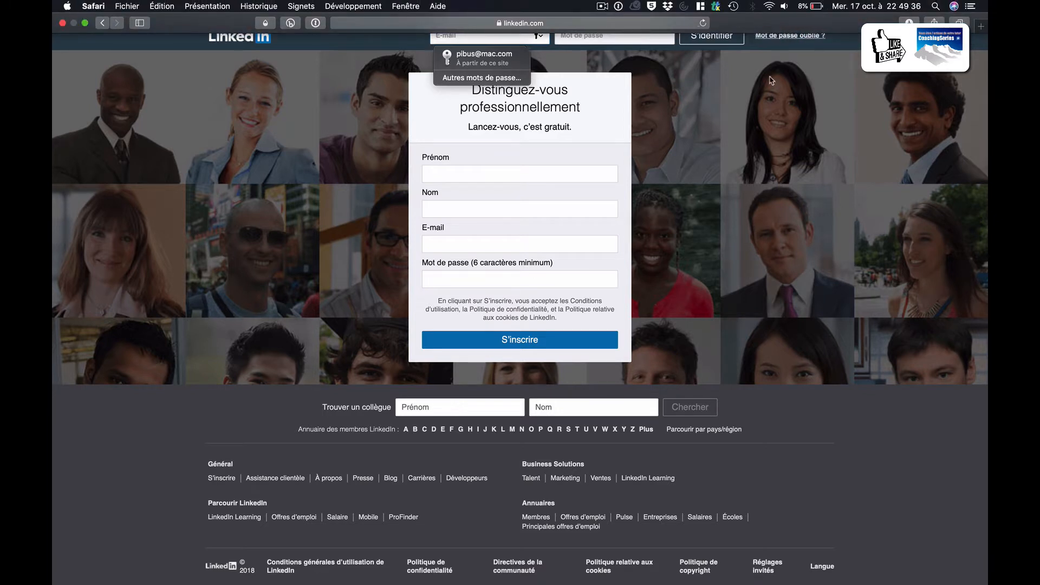
click(562, 60)
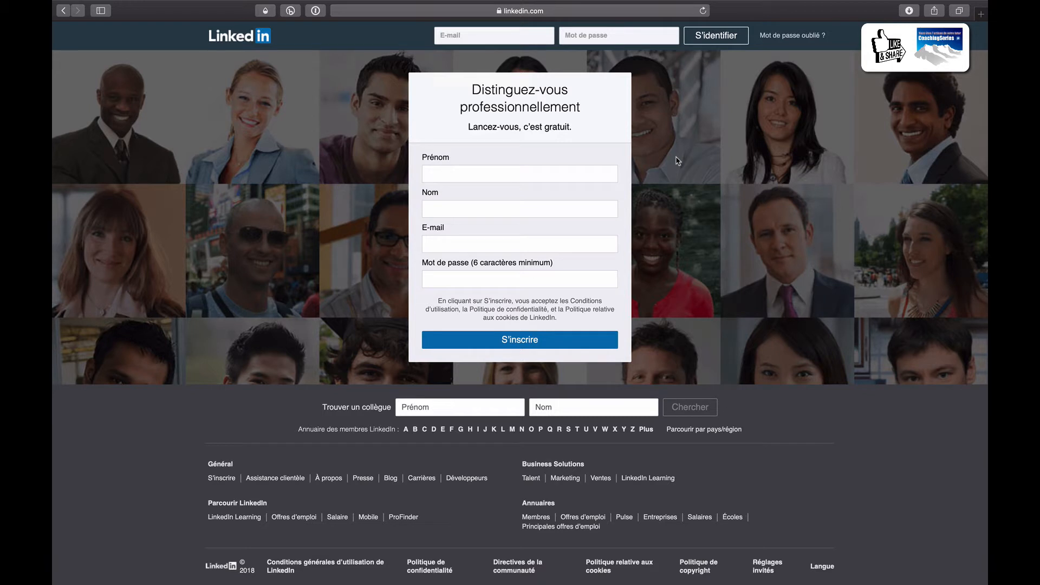
- Enter the first name, last name and e-mail address, and accept Safari's strong password
click(538, 174)
text(Formation)
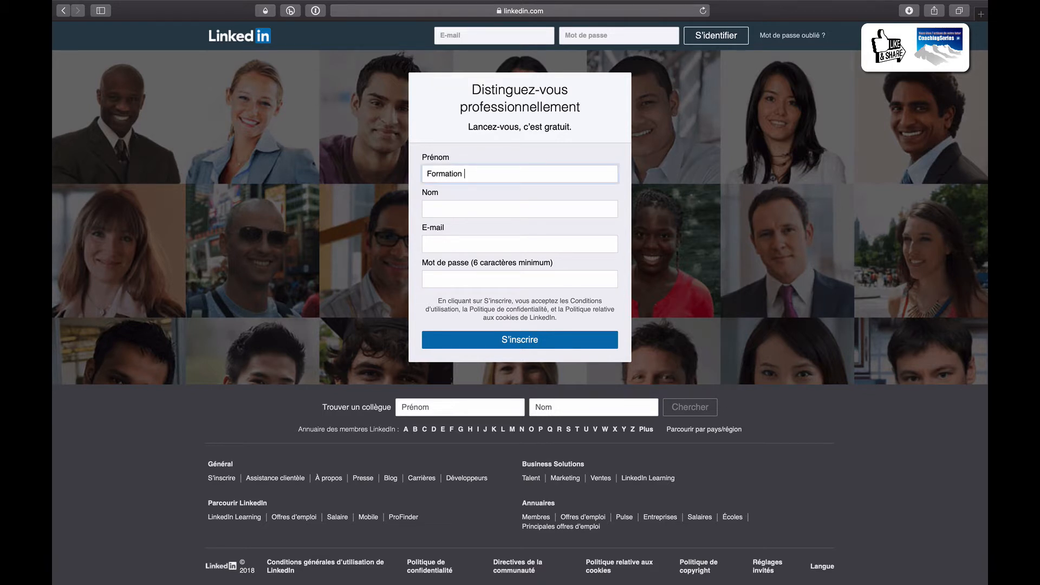
key(Tab)
text(So)
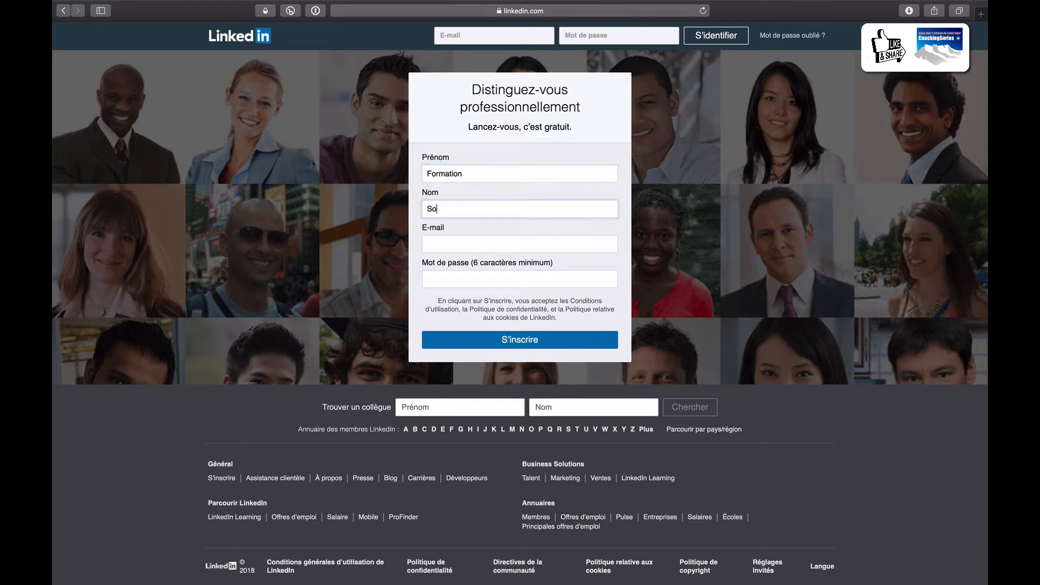
text(cial Selling)
click(500, 245)
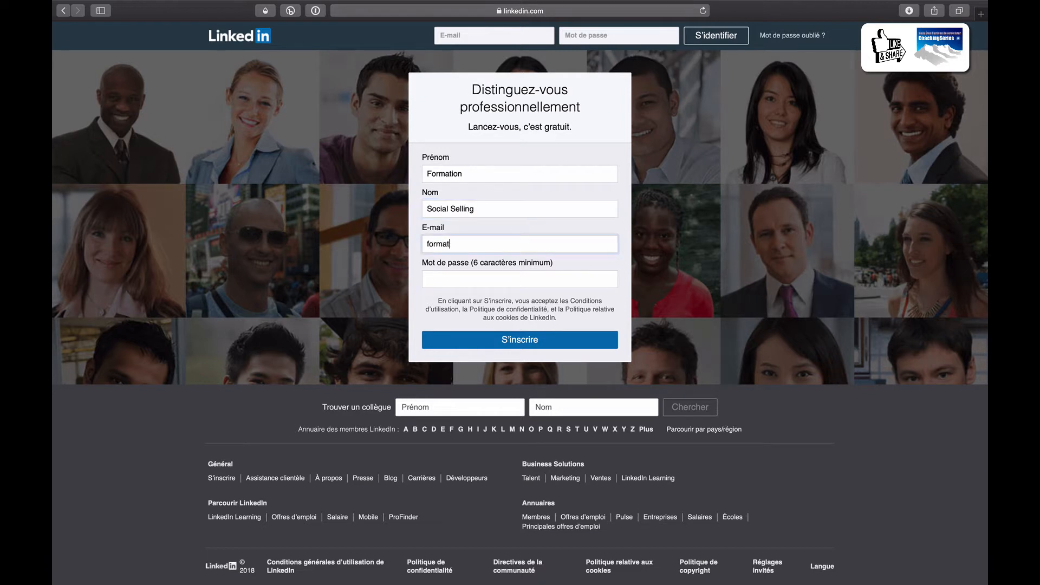
click(482, 277)
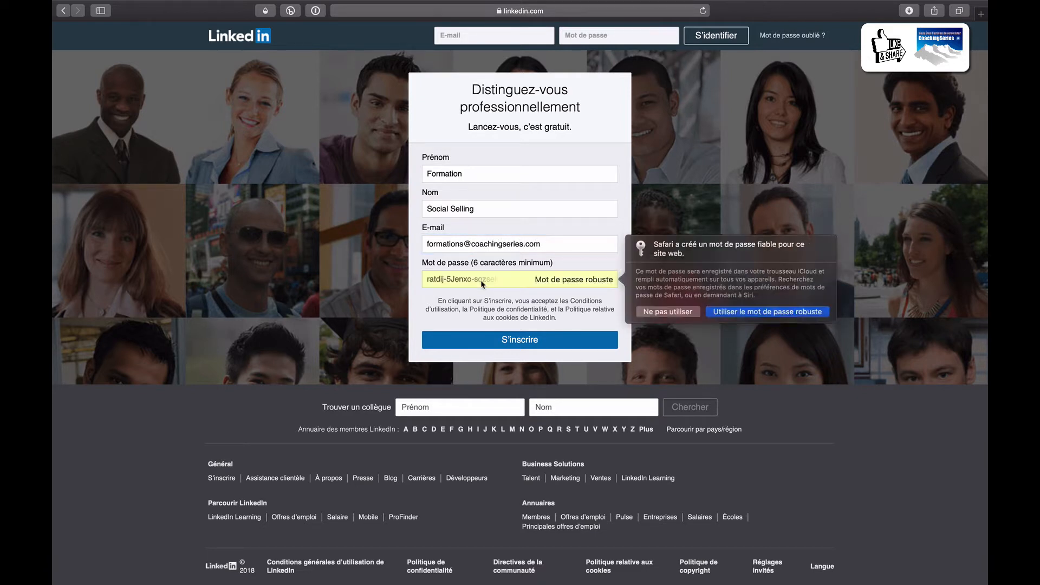
click(773, 313)
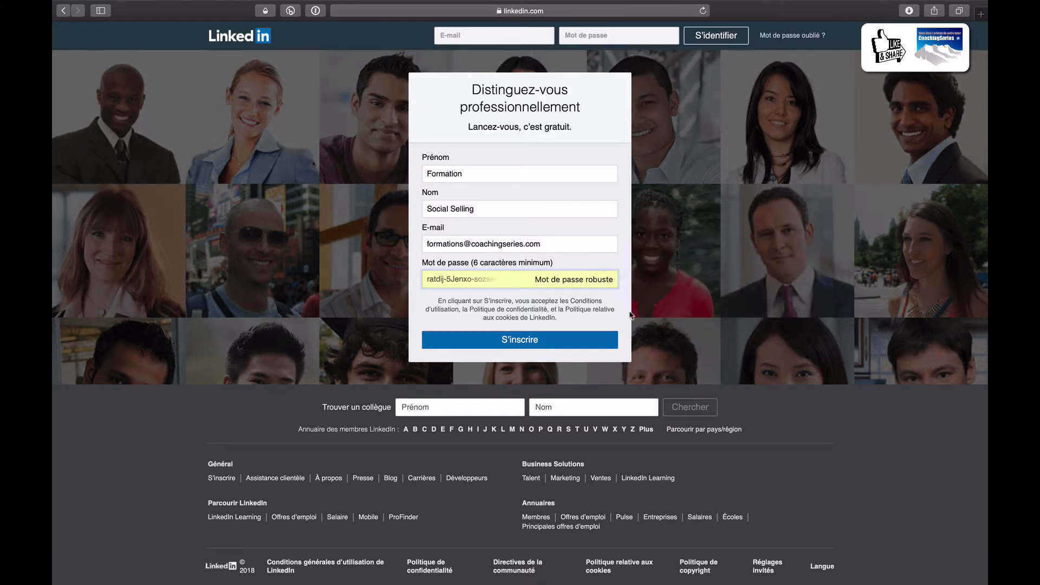
- Submit the sign-up form and correct the postal code's last digit to 6
click(541, 341)
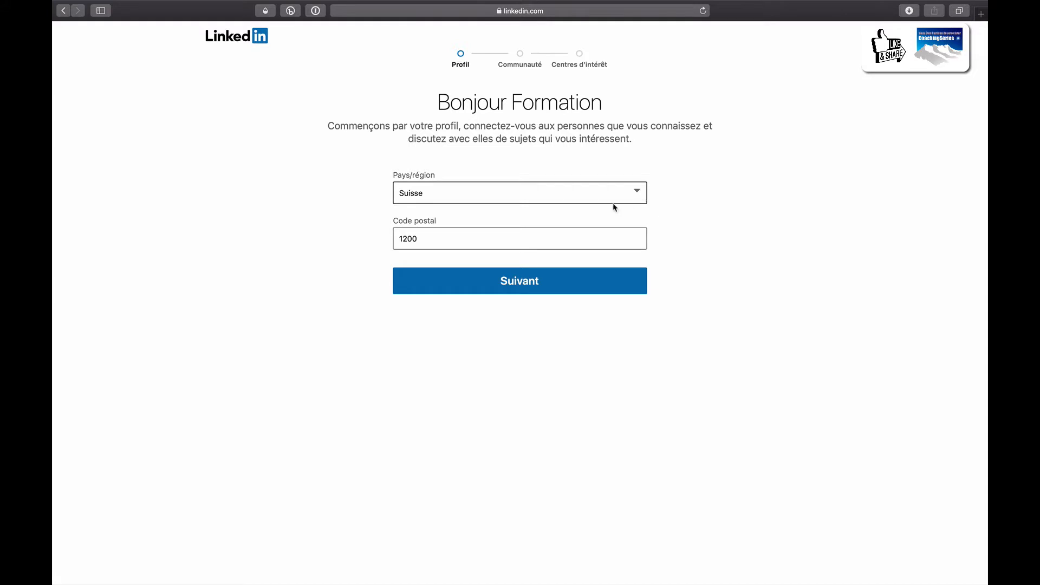
click(553, 240)
key(BackSpace)
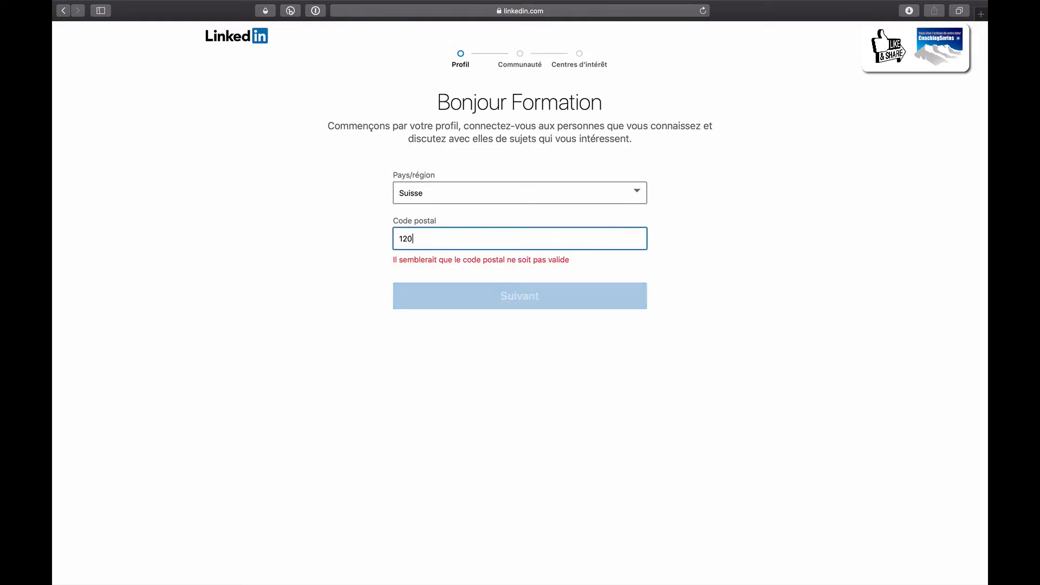
text(6)
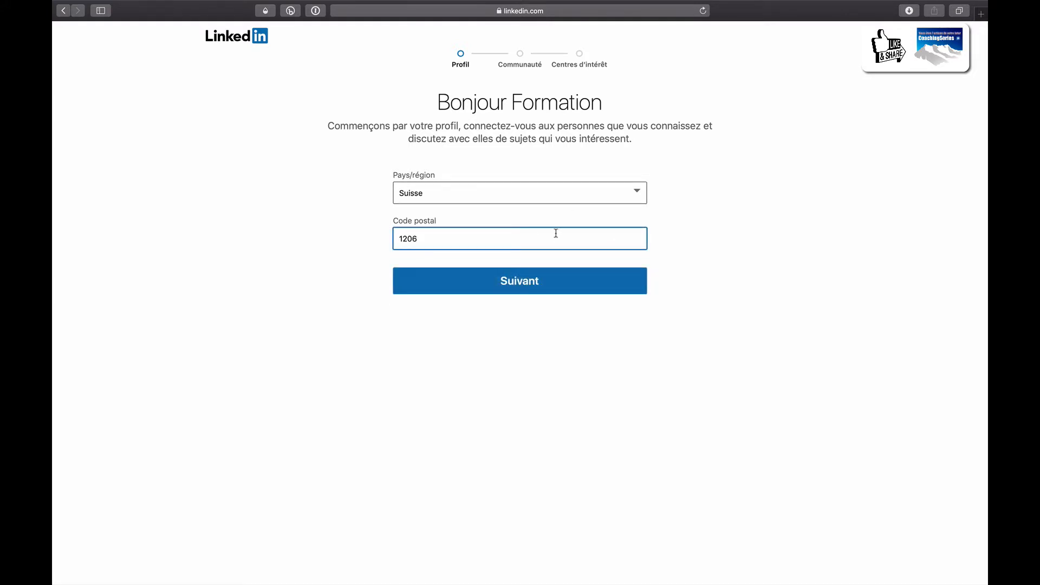
click(531, 282)
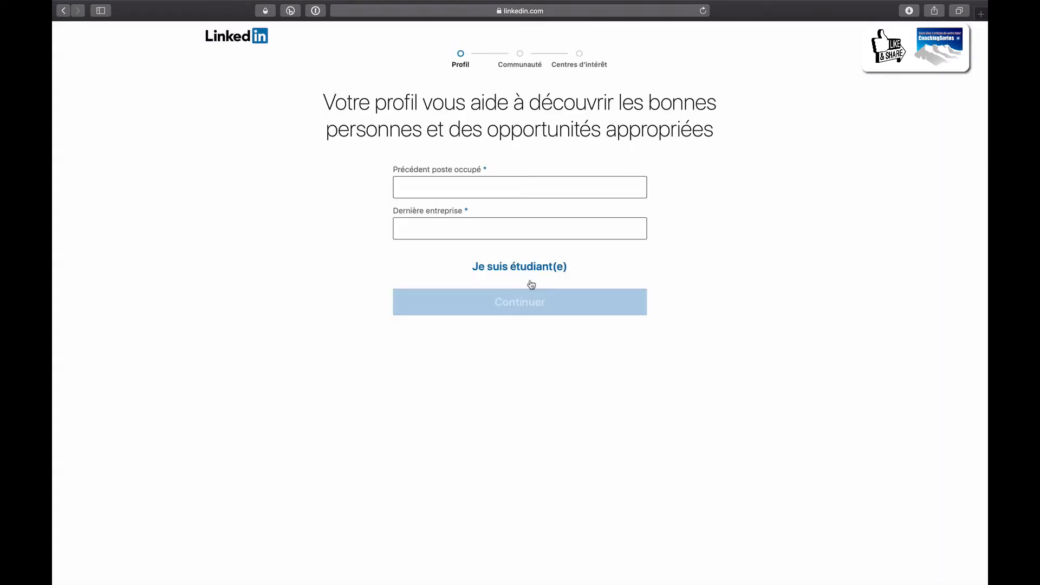
- Enter Formateur as previous job title and Coaching Series as last company
click(513, 186)
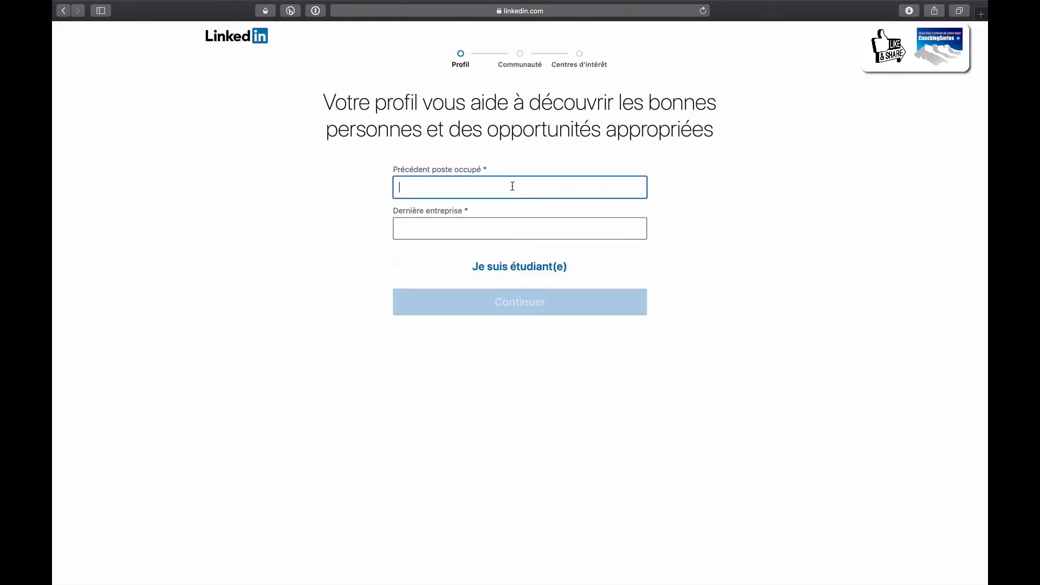
text(Formatuer)
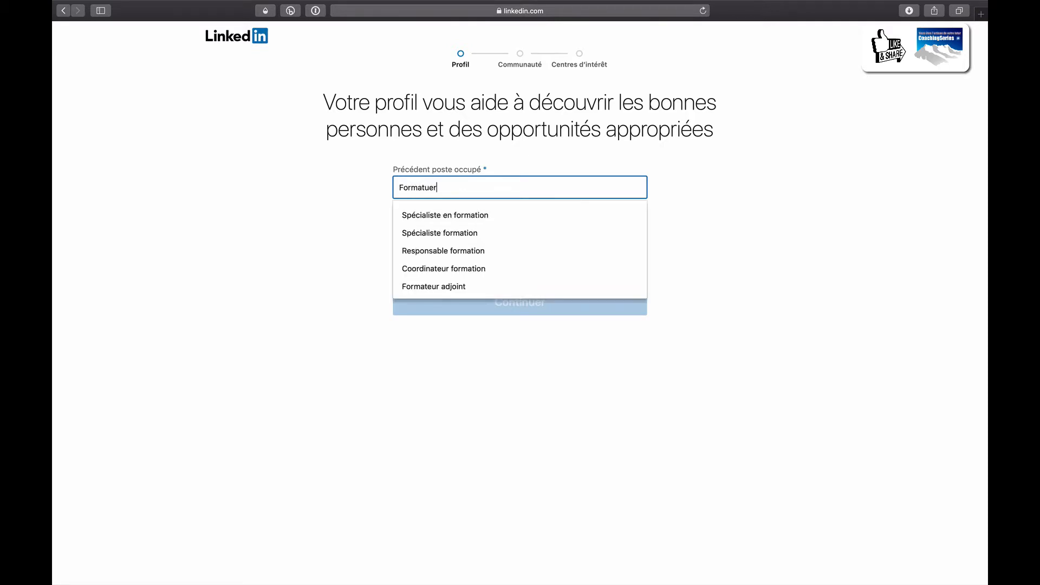
key(BackSpace)
key(BackSpace)
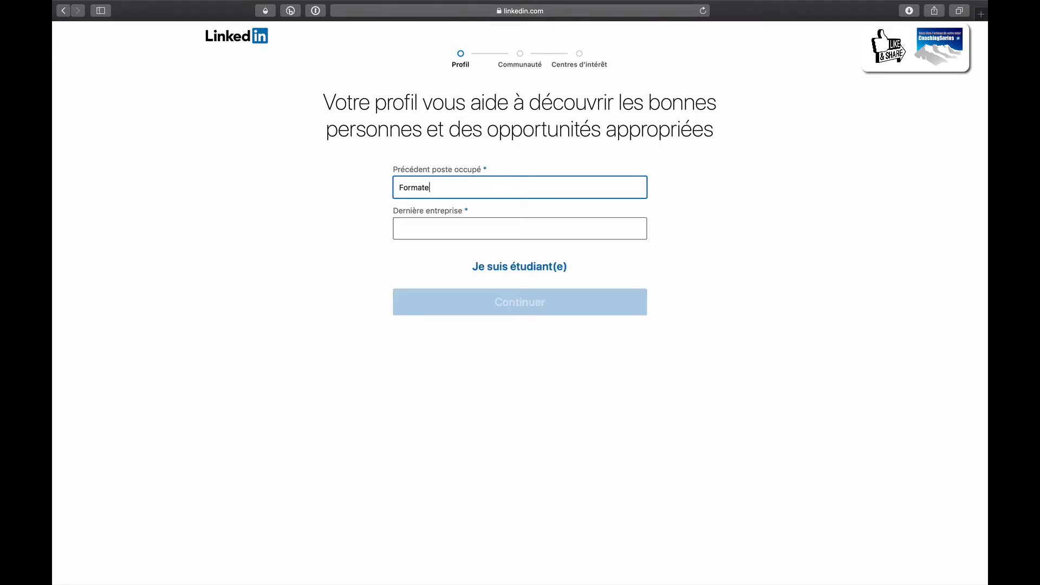
text(ur)
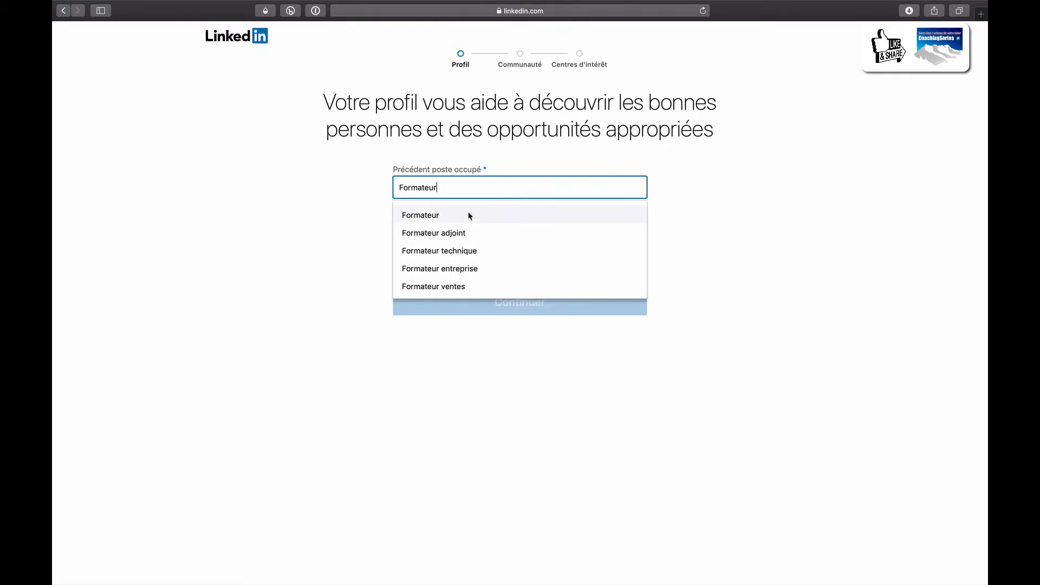
click(471, 216)
click(467, 228)
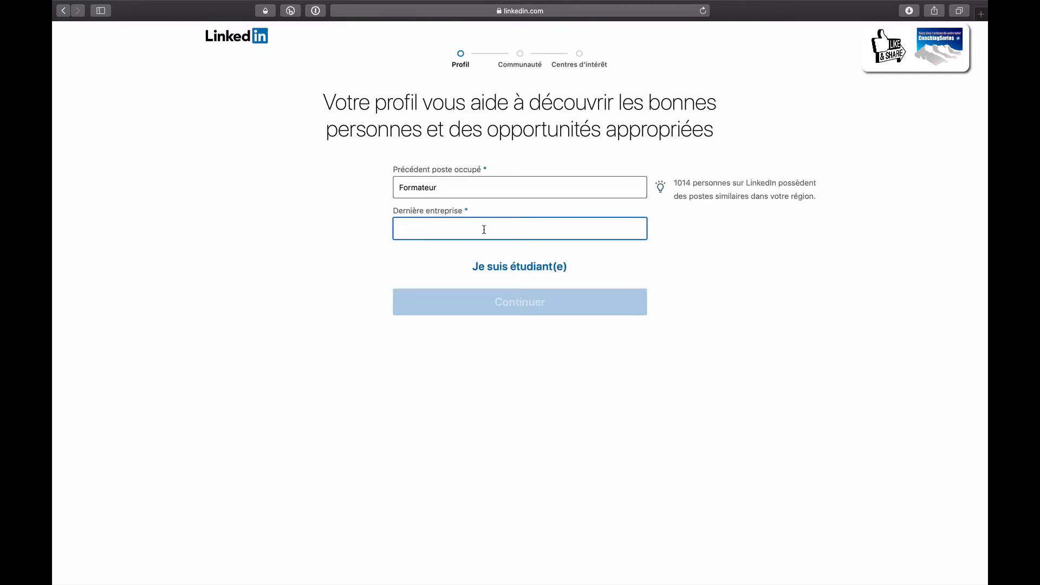
text(Coaching)
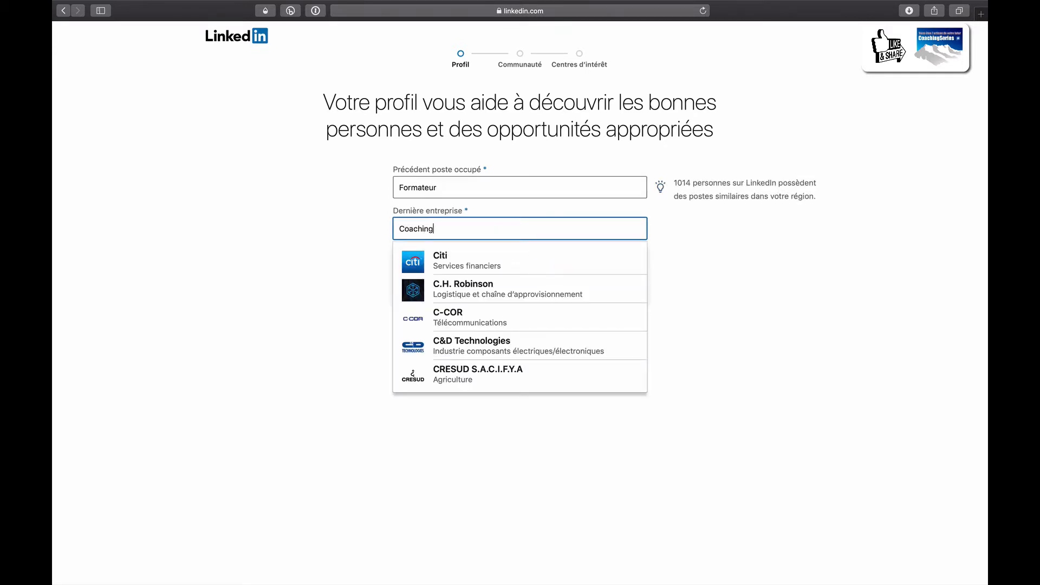
text( Serie)
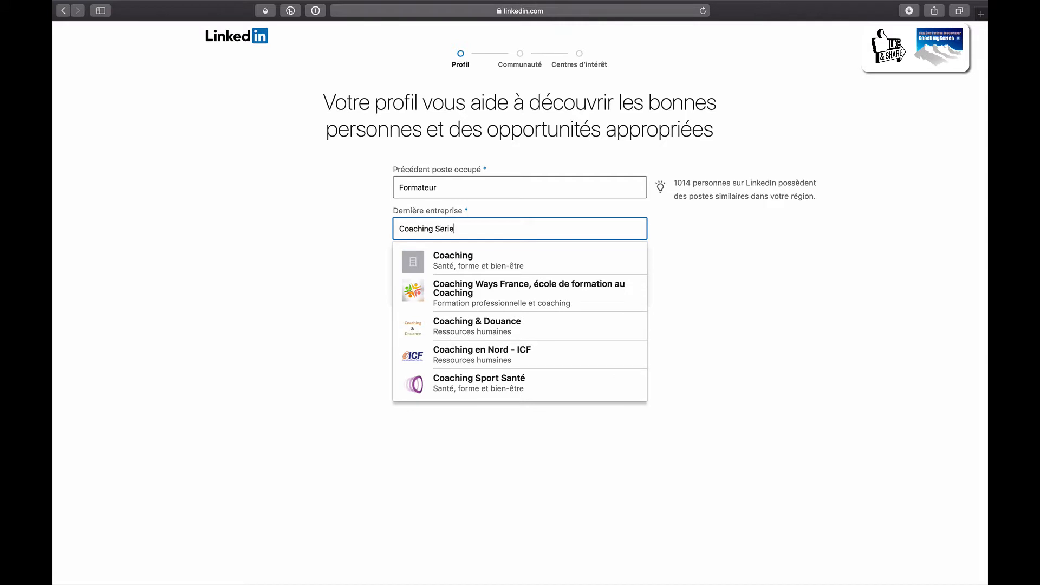
text(s)
click(498, 261)
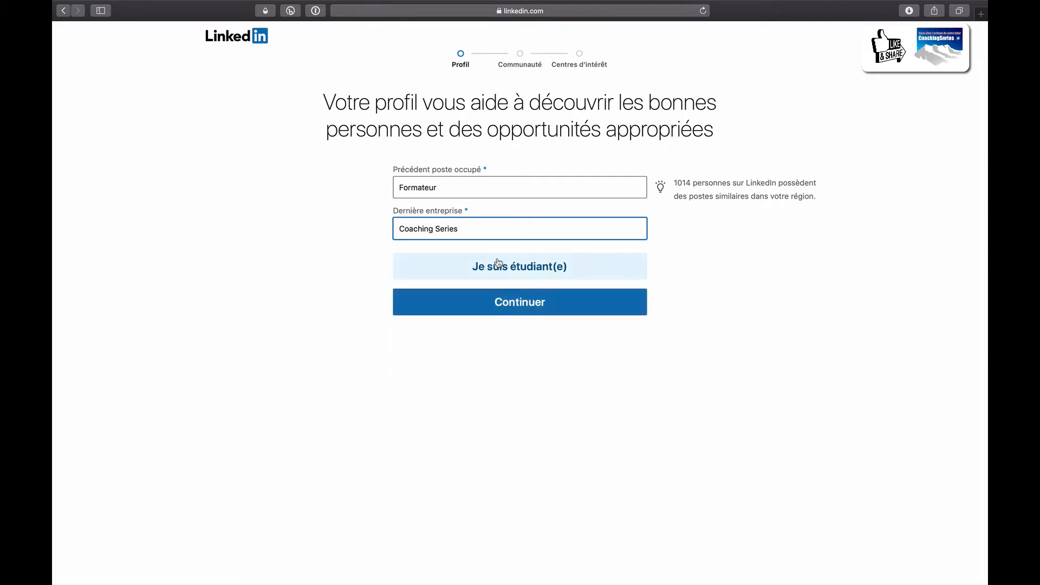
click(552, 307)
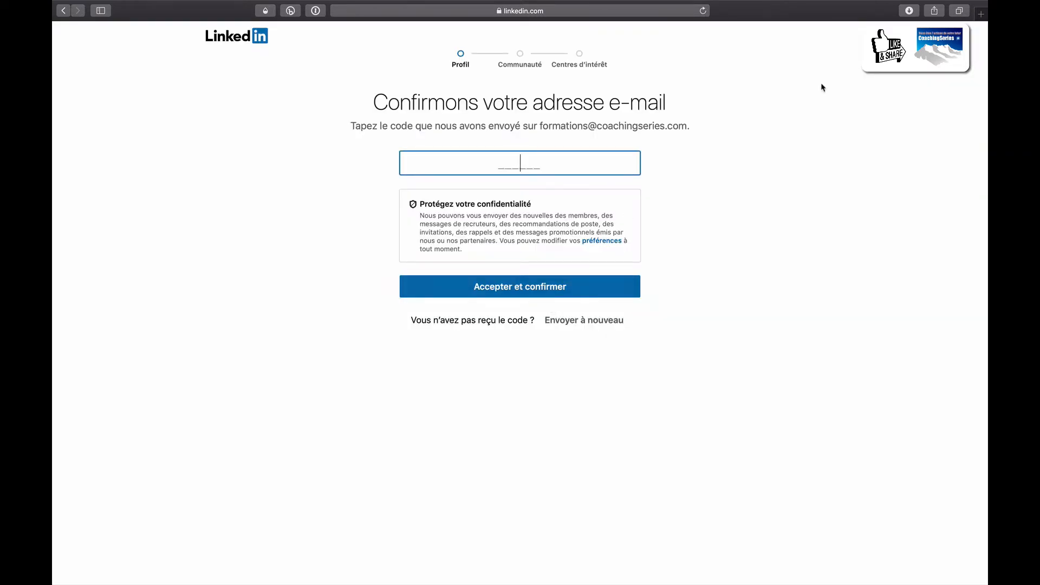
- Read the confirmation code from the LinkedIn mail notification and enter it in the code field
click(970, 7)
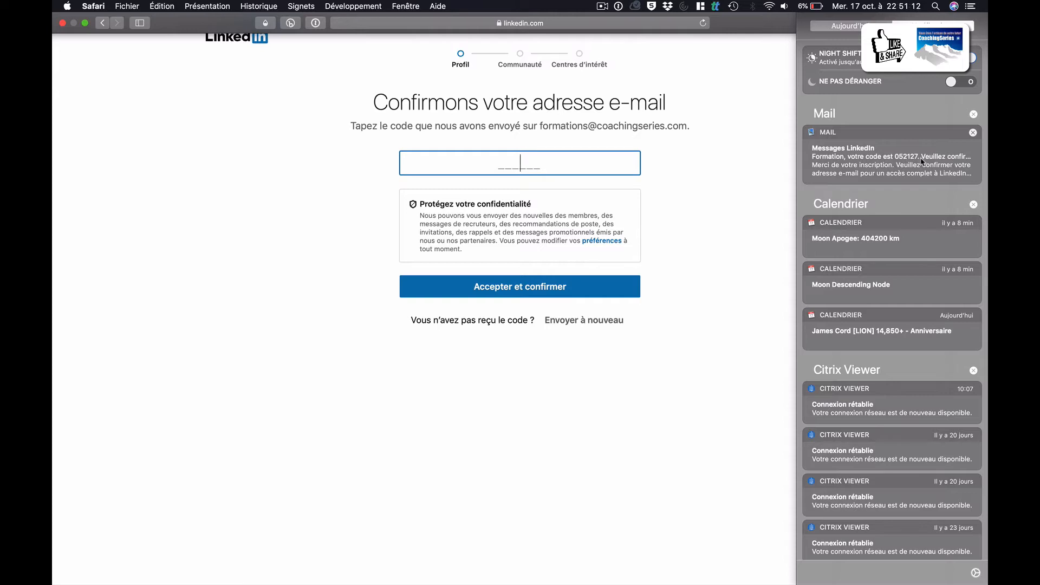
click(590, 167)
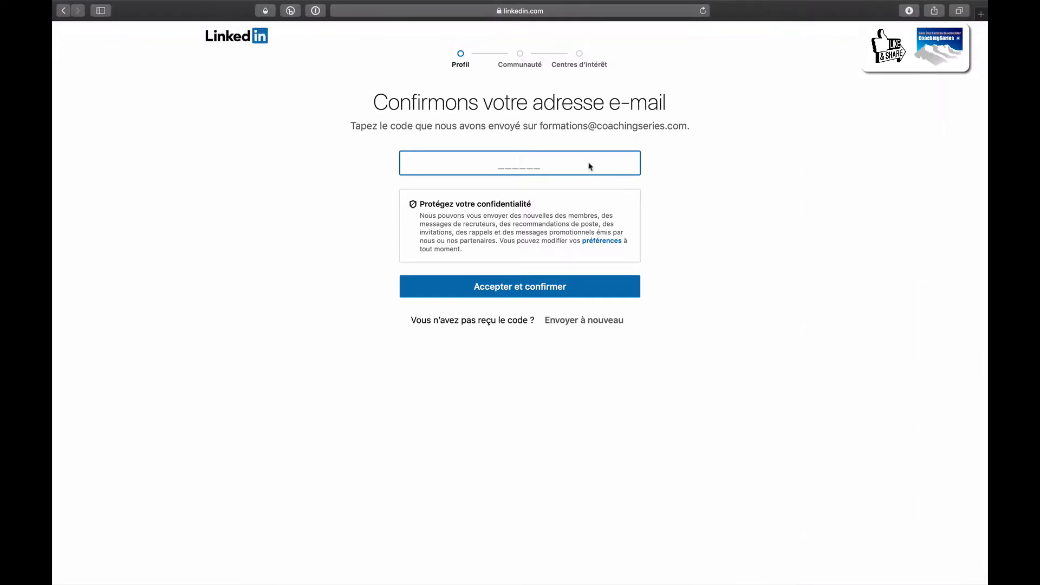
- Confirm the e-mail code and save the birthday as 4 juillet
click(538, 290)
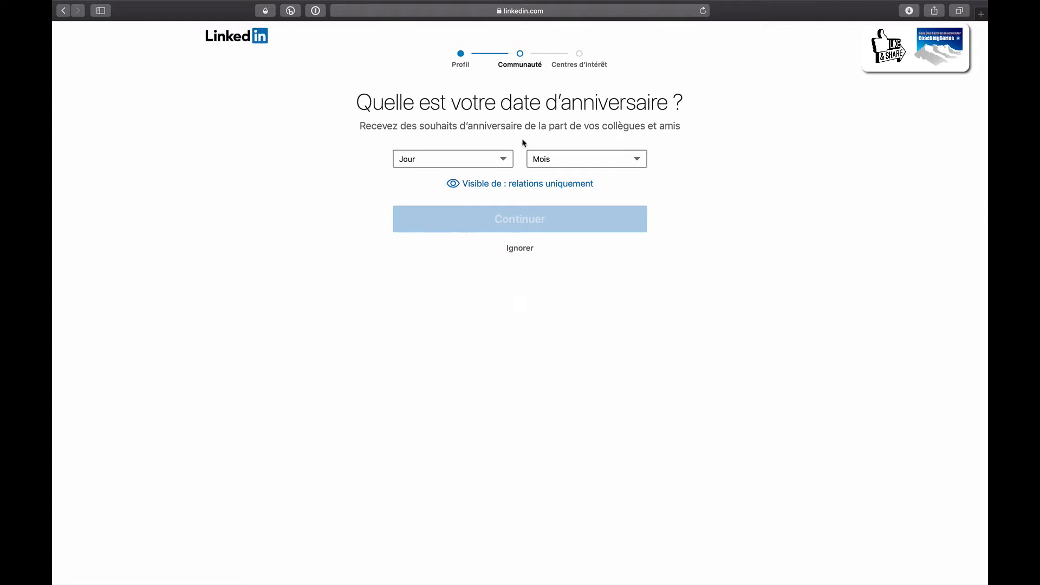
click(503, 160)
click(467, 203)
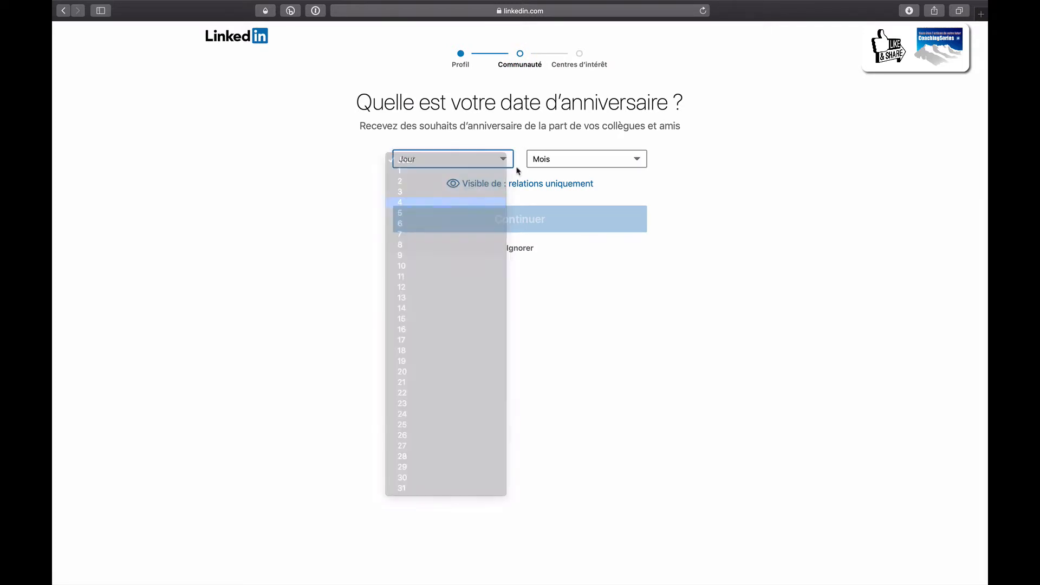
click(555, 157)
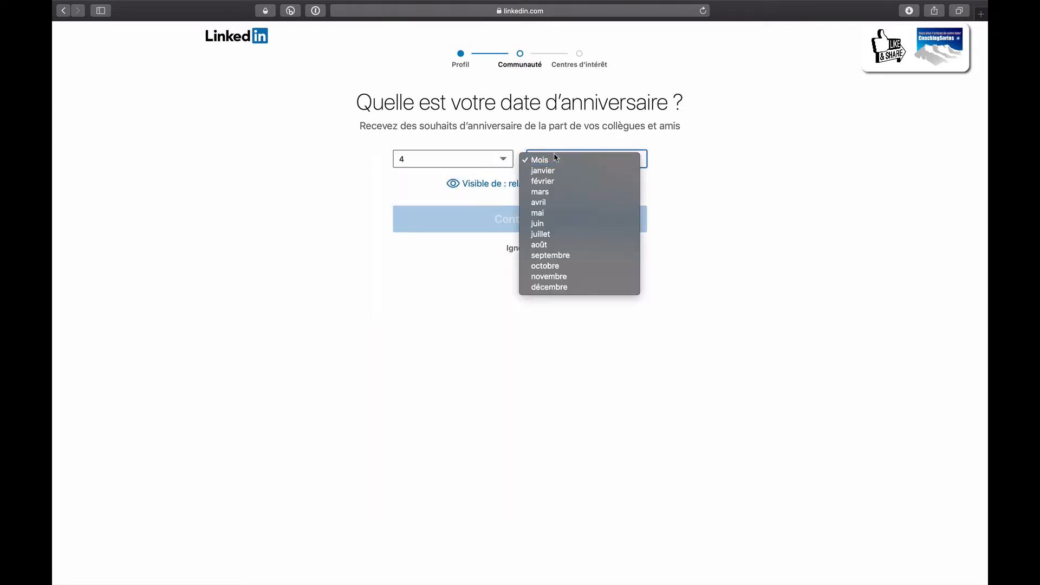
click(546, 235)
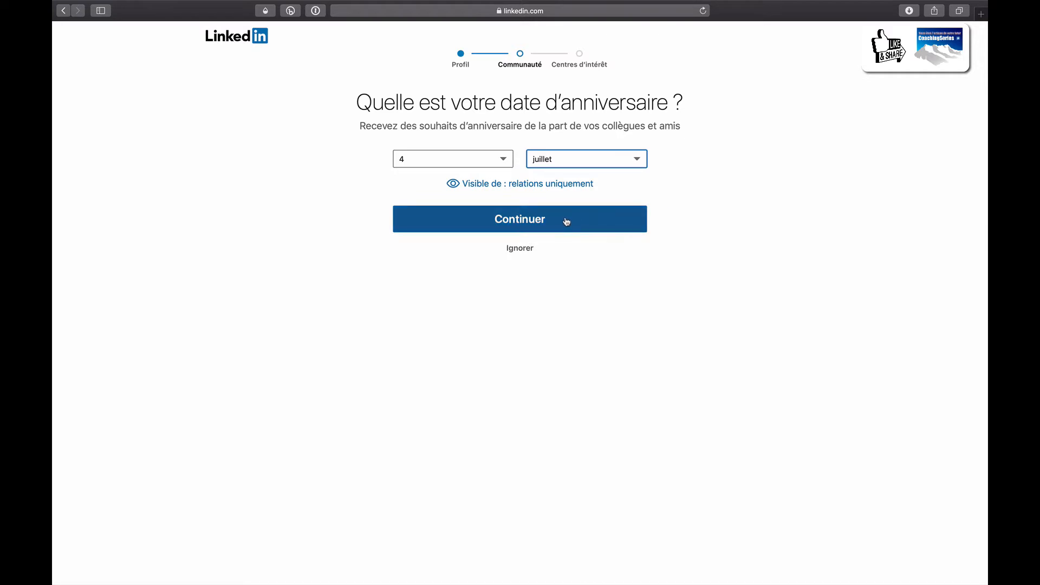
click(566, 222)
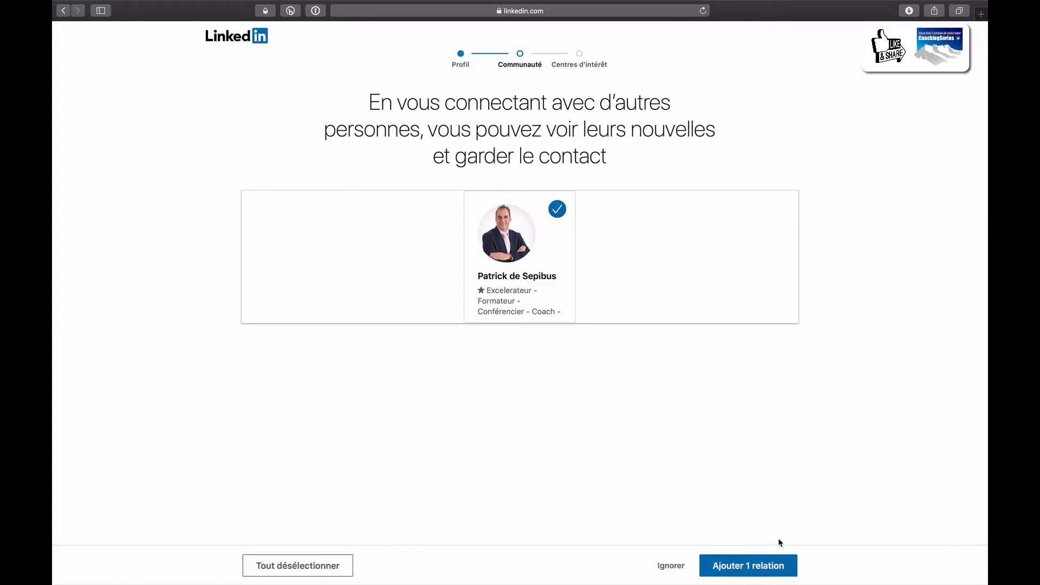
- Connect with the suggested person and read, then close, the profile-photo tip
click(774, 564)
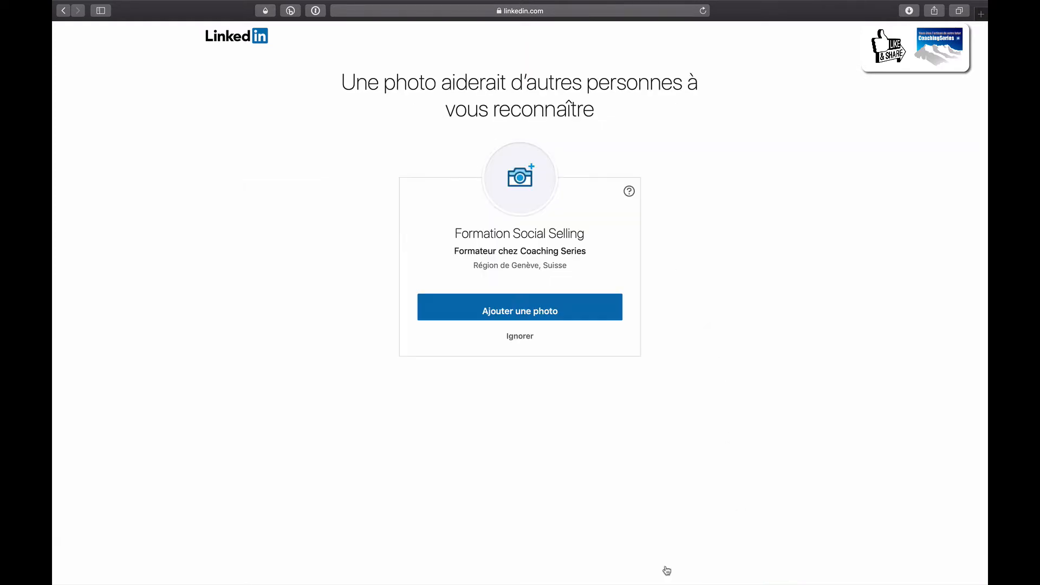
click(629, 191)
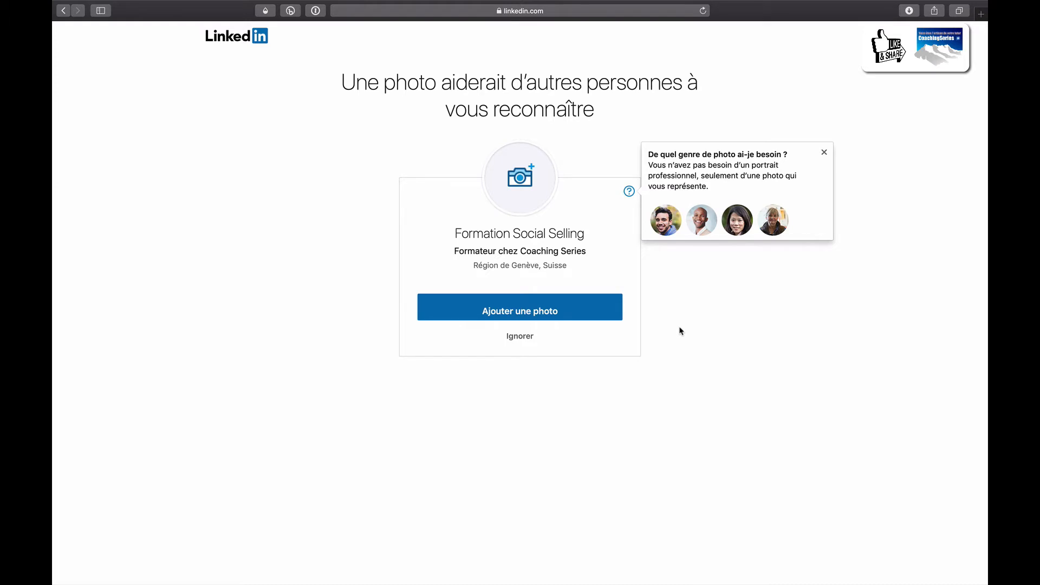
click(825, 153)
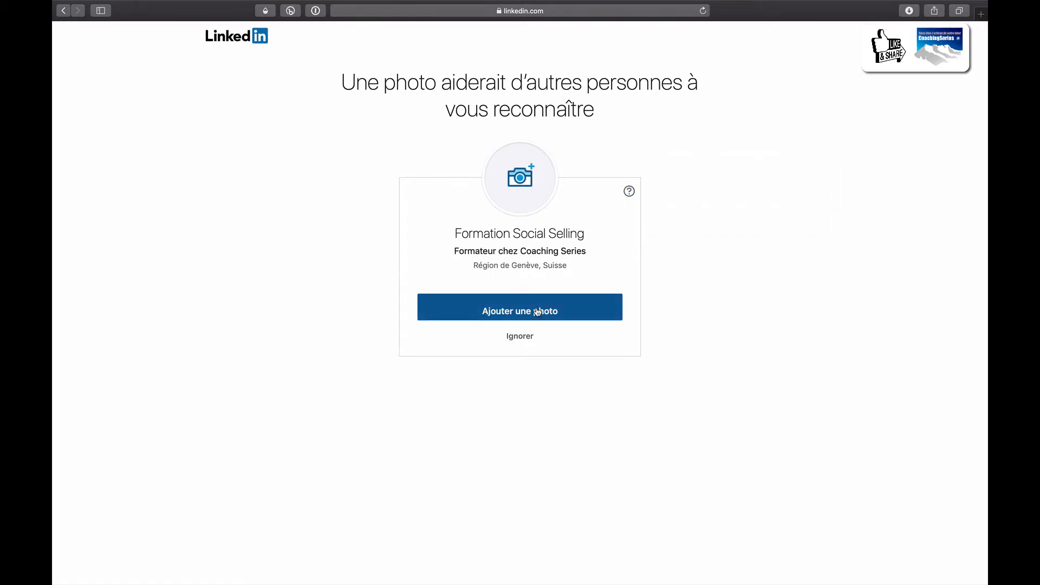
- Search the files for 'logo C' and load Logo-CS-bleu.png as the profile photo
click(537, 312)
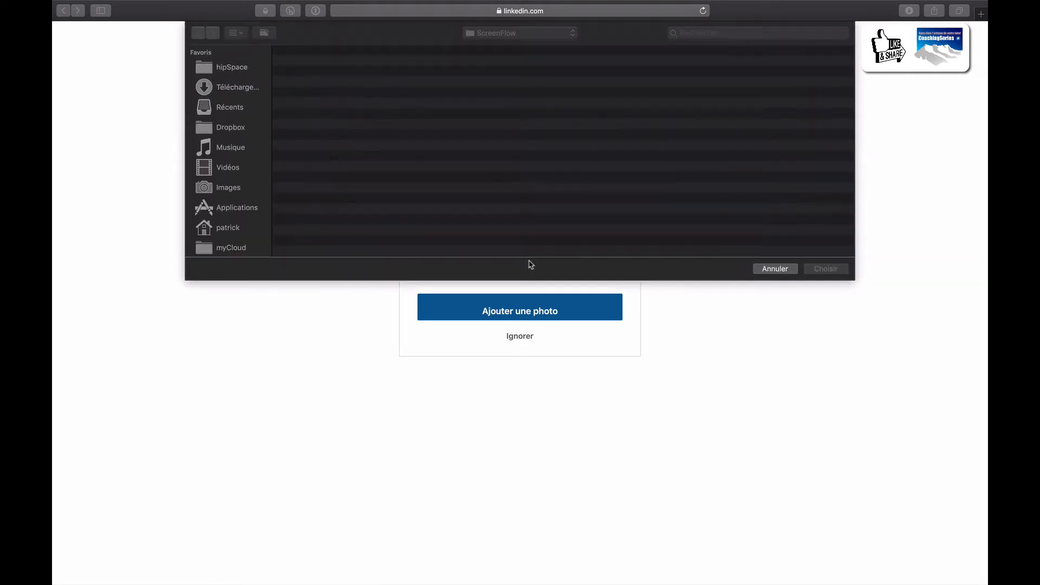
click(711, 33)
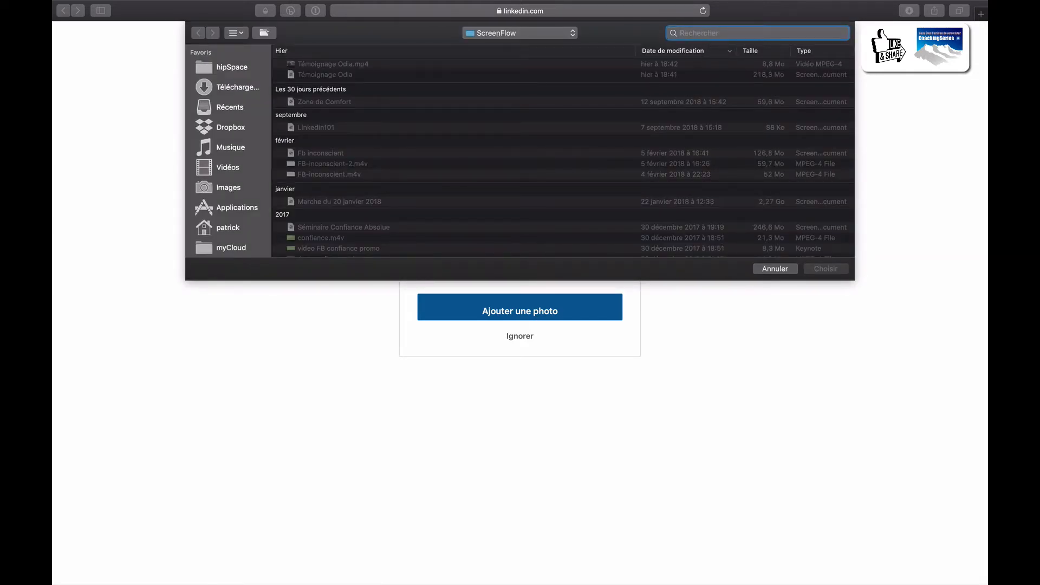
text(logo CS)
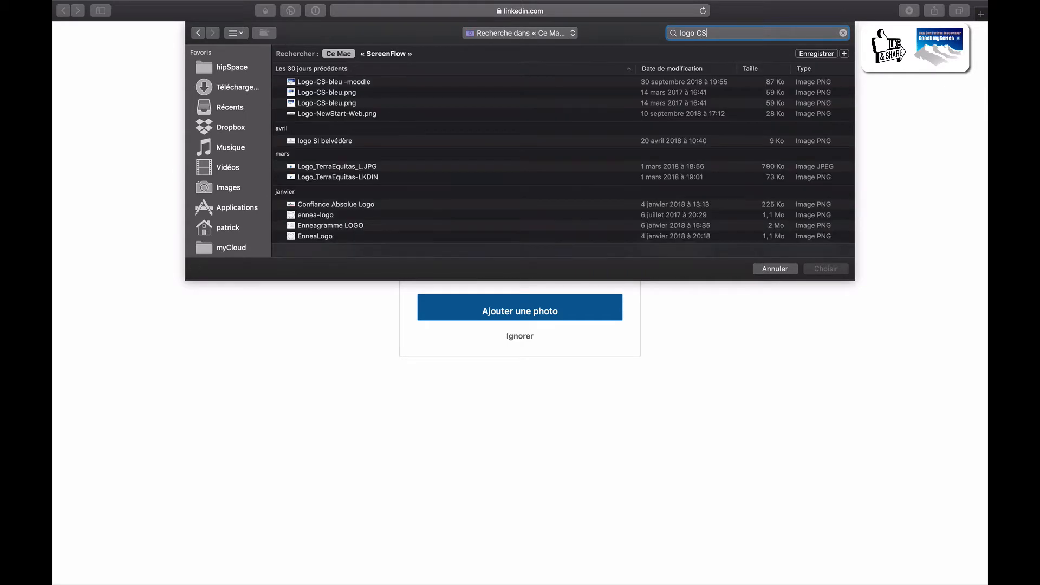
click(388, 93)
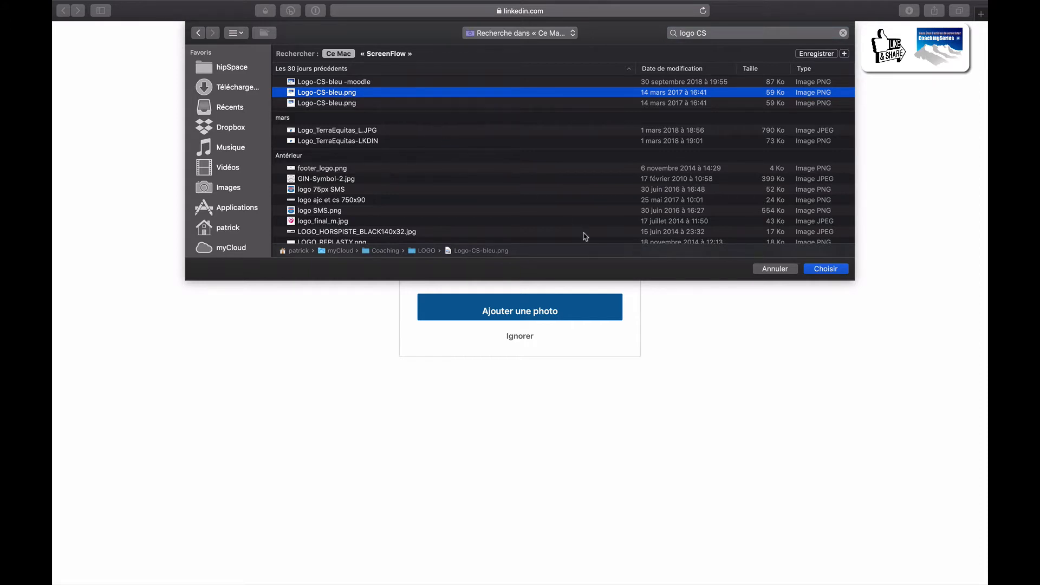
click(825, 269)
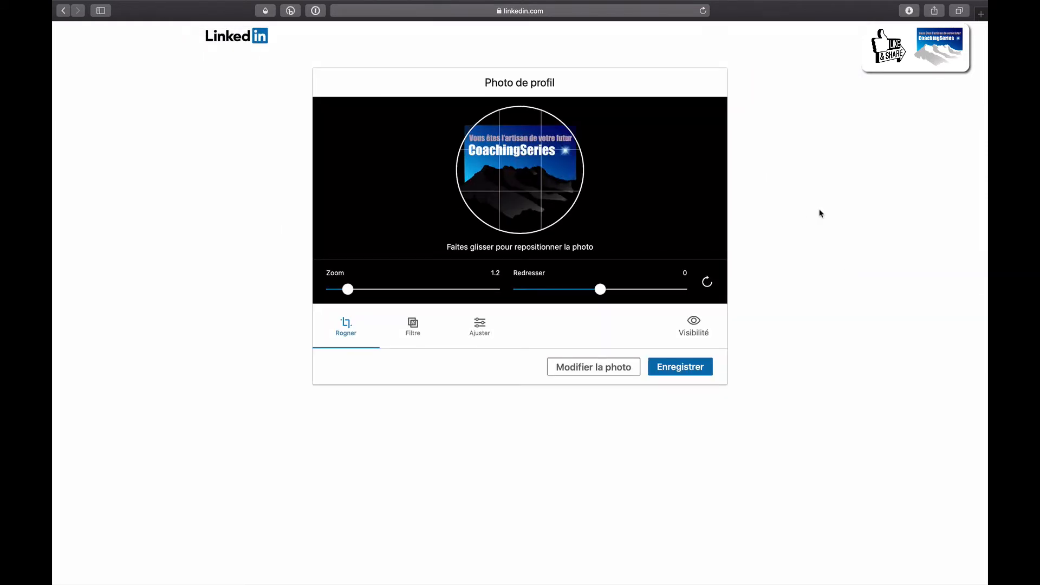
- Adjust the logo's zoom and rotation and lower its contrast to about -18
mouse_move(348, 289)
mouse_down()
mouse_move(404, 289)
mouse_move(331, 290)
mouse_up()
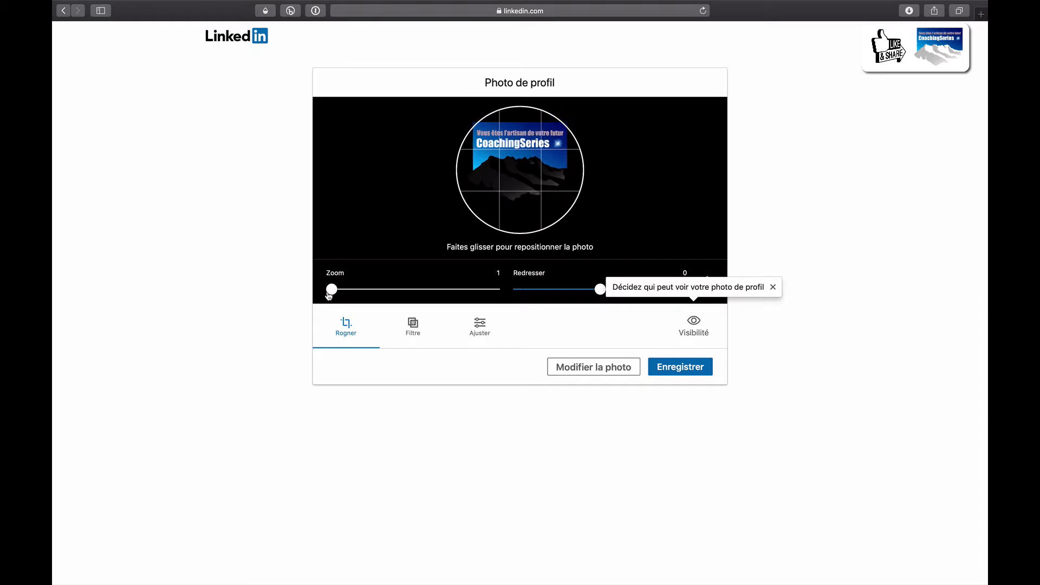
mouse_move(600, 290)
mouse_down()
mouse_move(570, 290)
mouse_move(602, 294)
mouse_up()
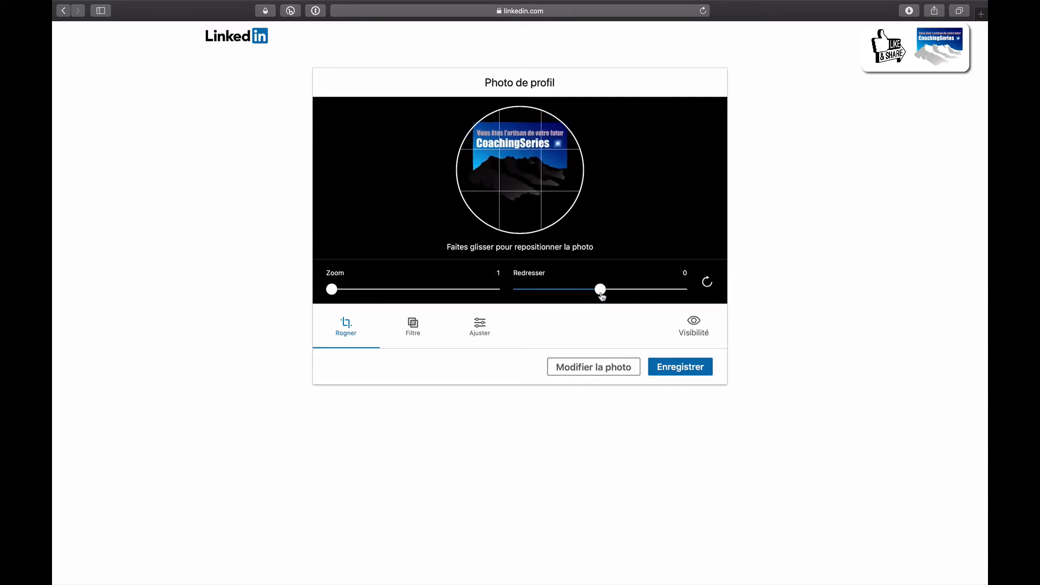
click(480, 326)
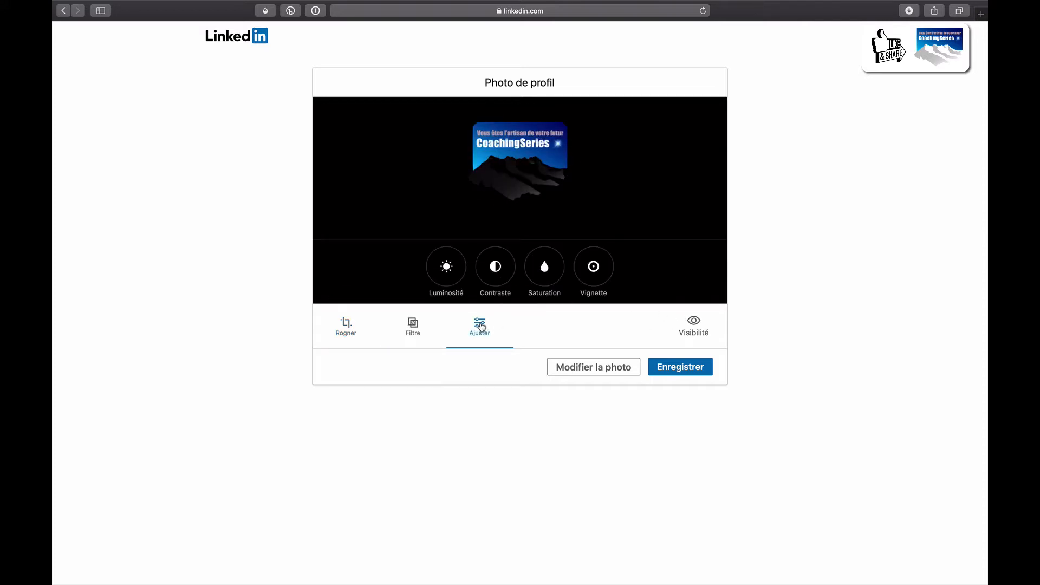
click(495, 269)
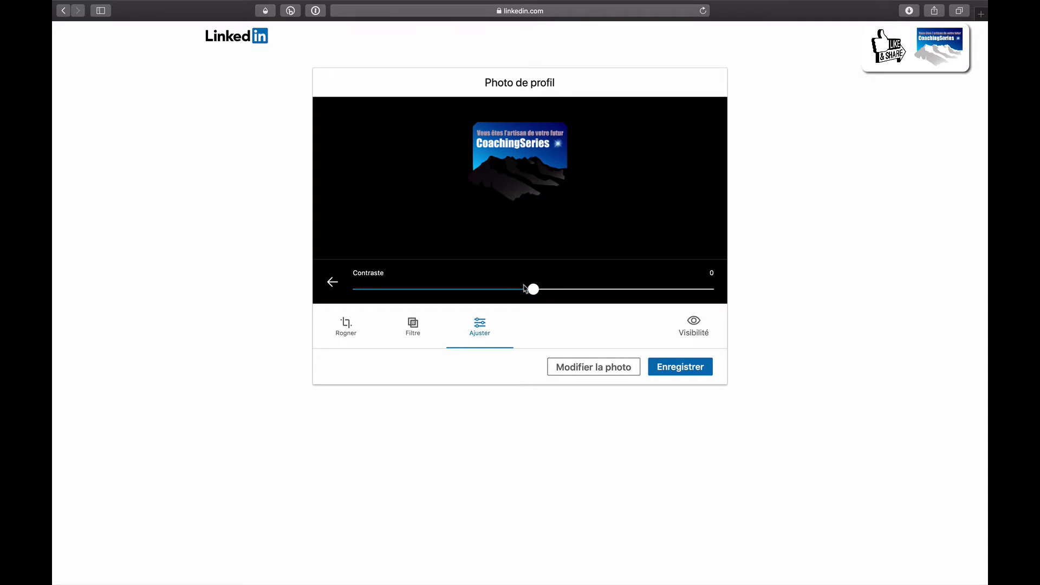
mouse_move(525, 288)
mouse_down()
mouse_move(420, 296)
mouse_move(634, 292)
mouse_move(535, 293)
mouse_up()
- Keep the Original filter, set photo visibility to Public, and save the photo
click(418, 326)
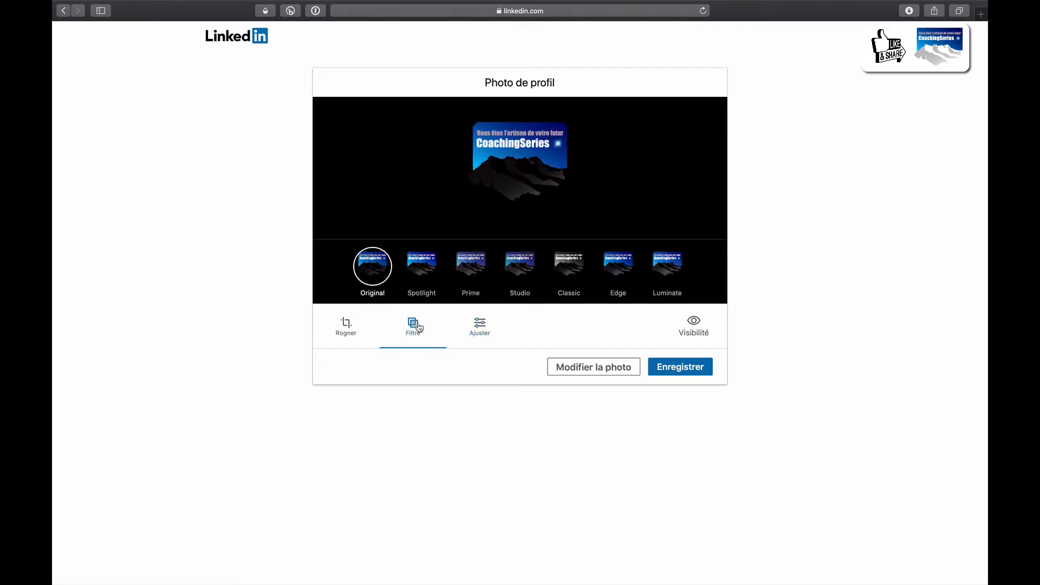
click(344, 326)
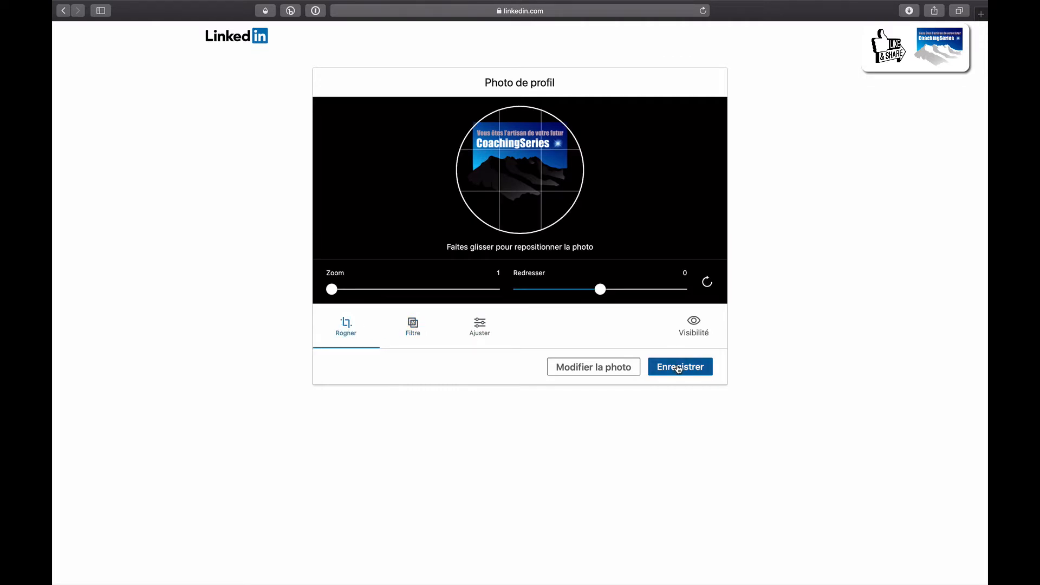
click(695, 323)
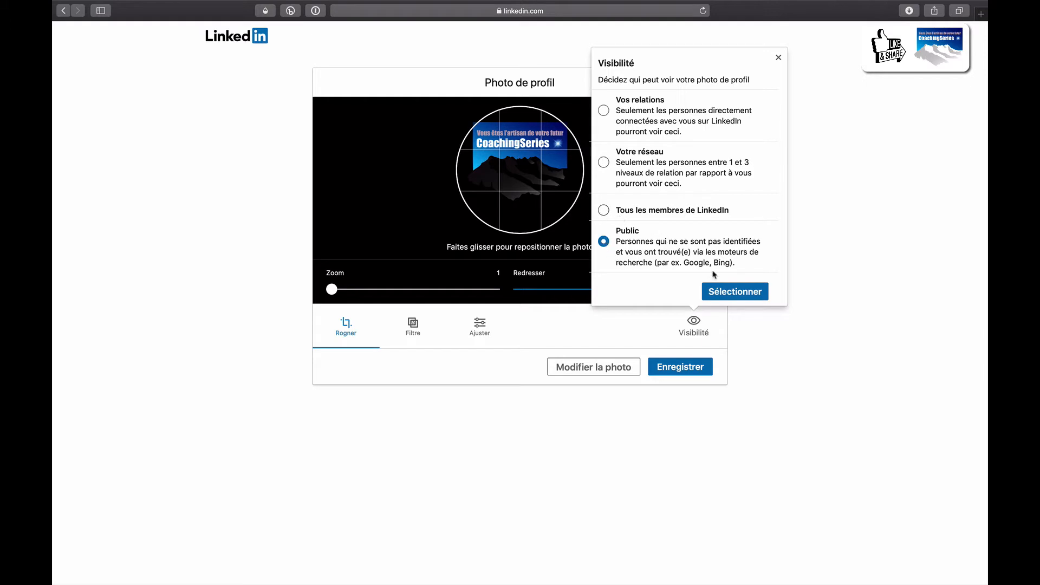
click(728, 291)
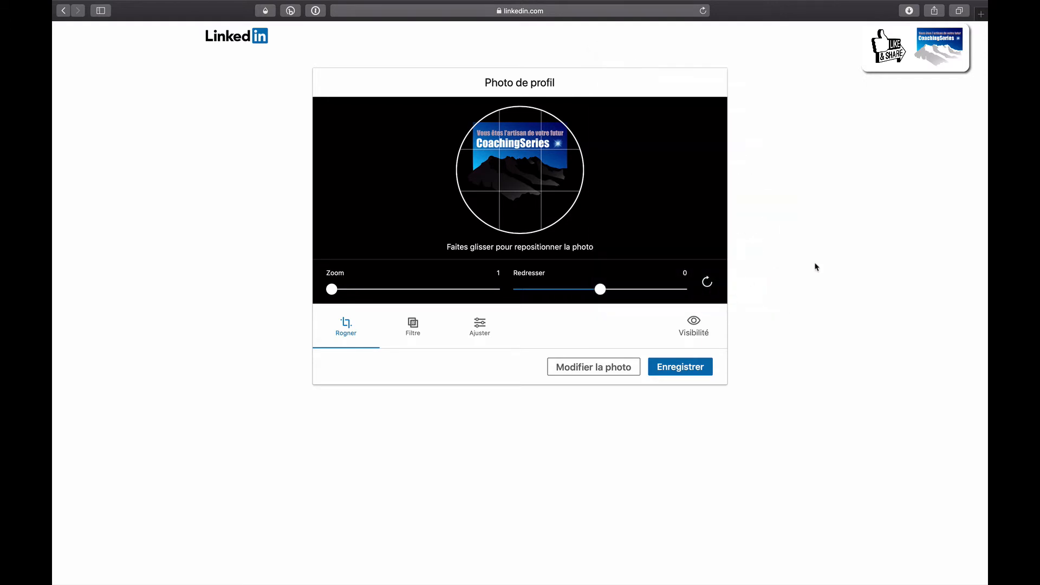
click(680, 367)
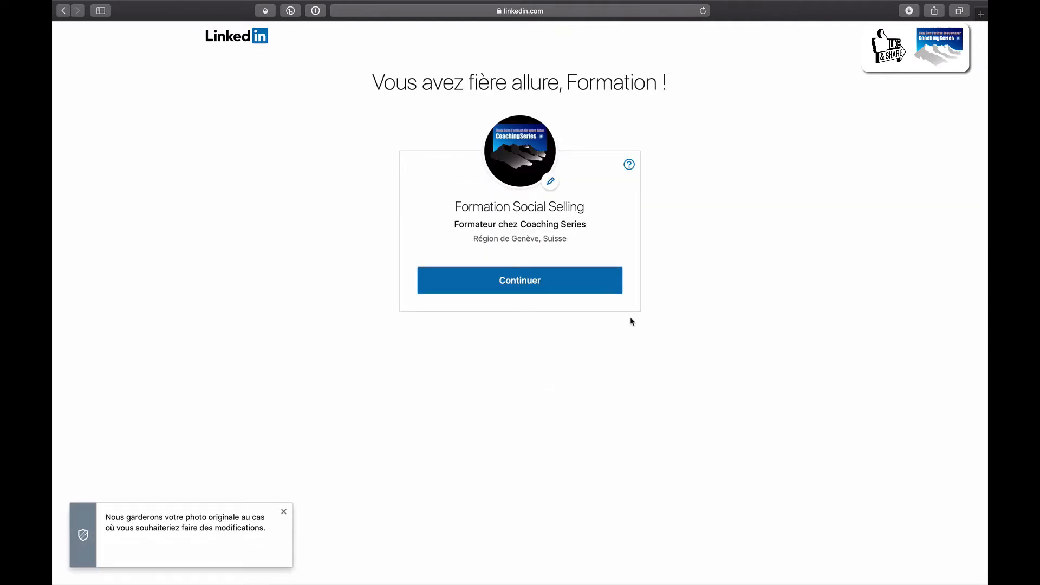
- Continue past the photo confirmation and skip the mobile app download
click(529, 286)
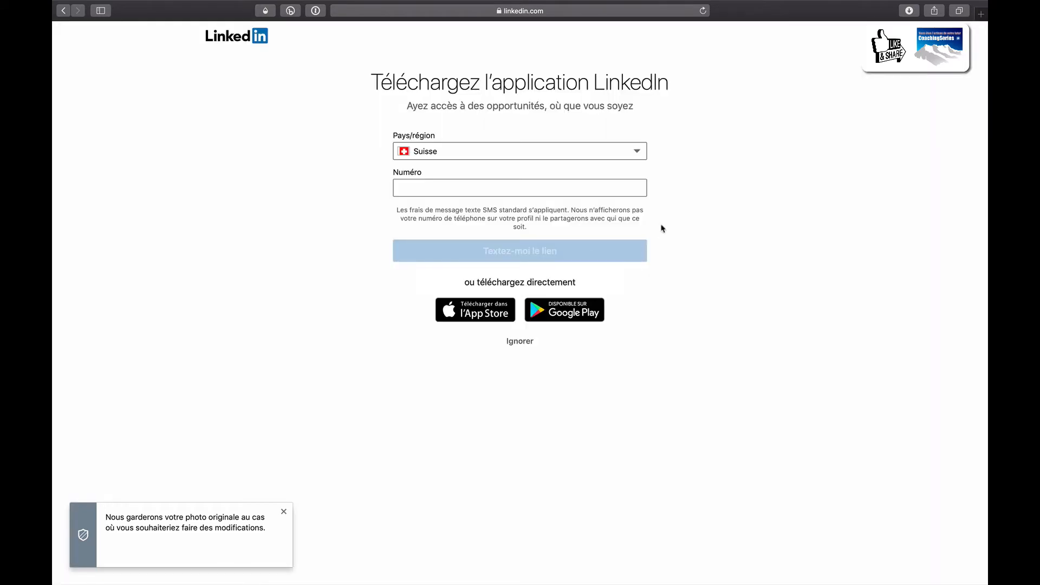
click(516, 342)
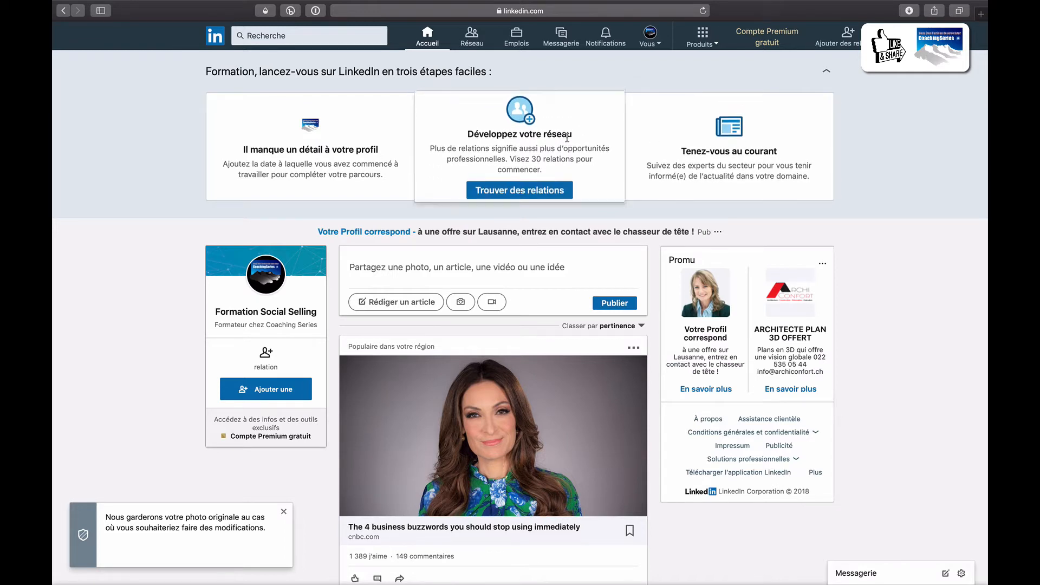
- Set the current job's start date to octobre 2012 and save it
mouse_move(371, 136)
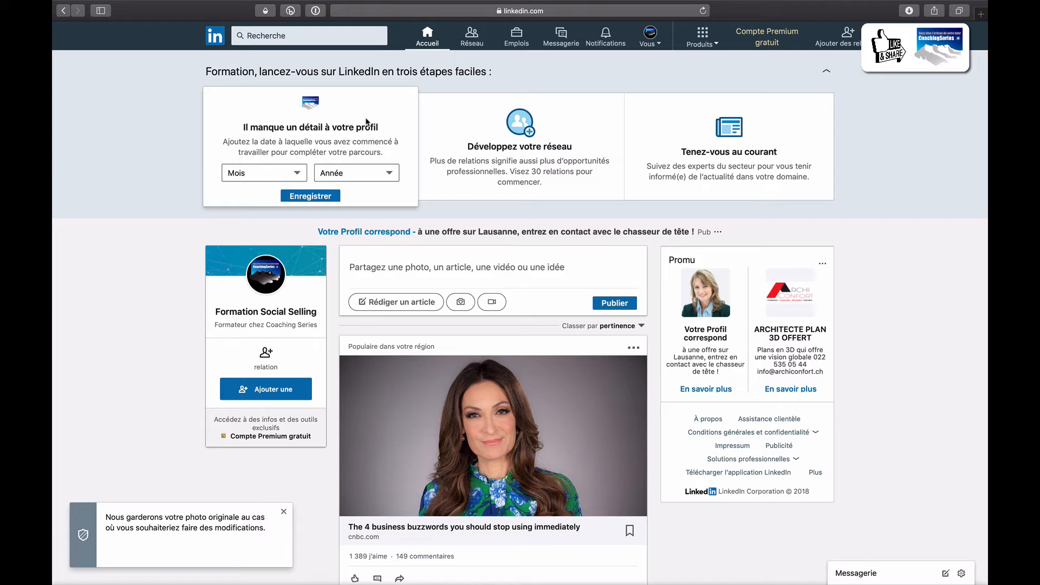
click(298, 176)
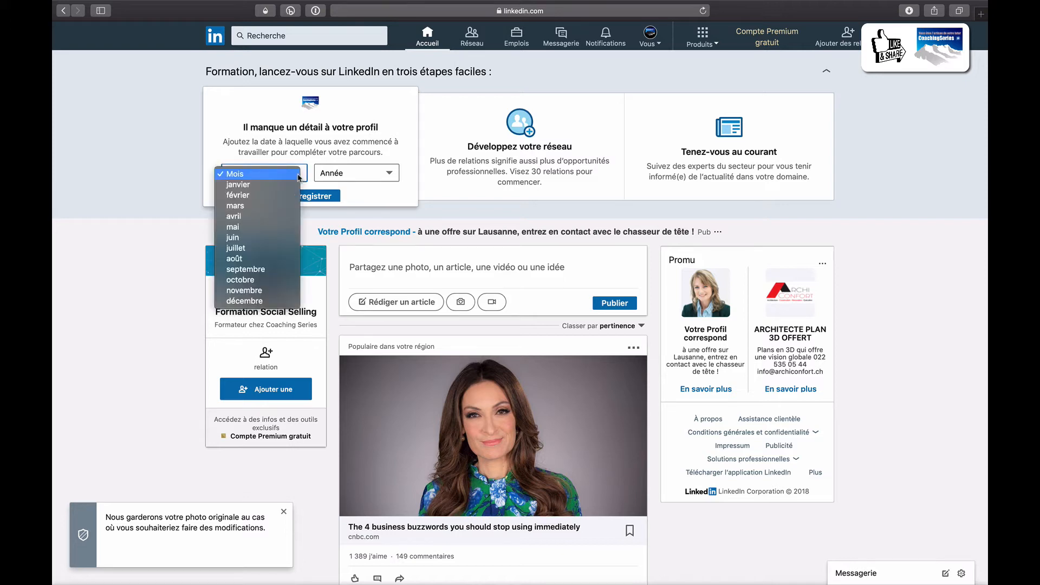
click(270, 282)
click(350, 176)
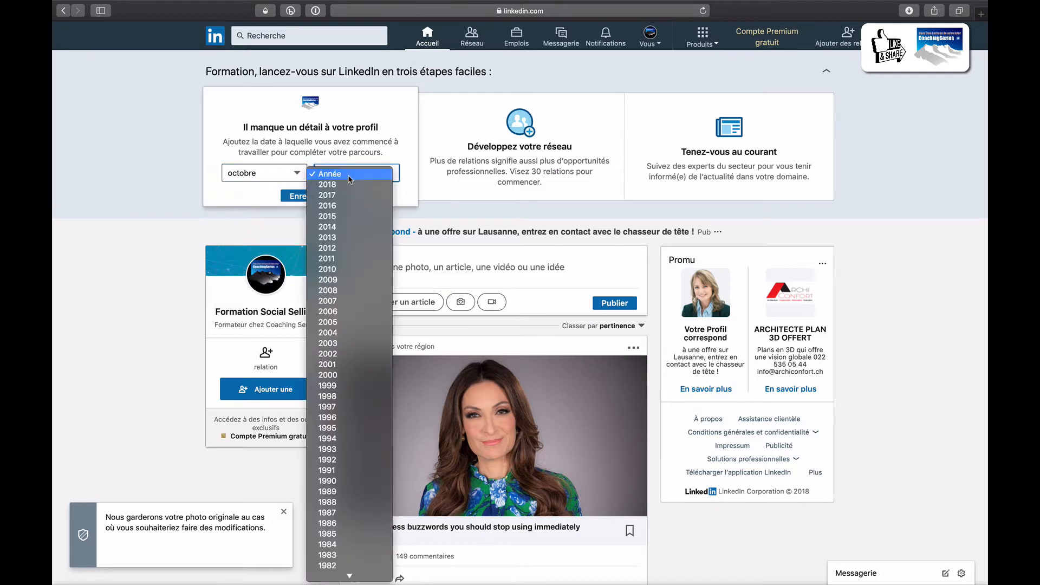
click(350, 237)
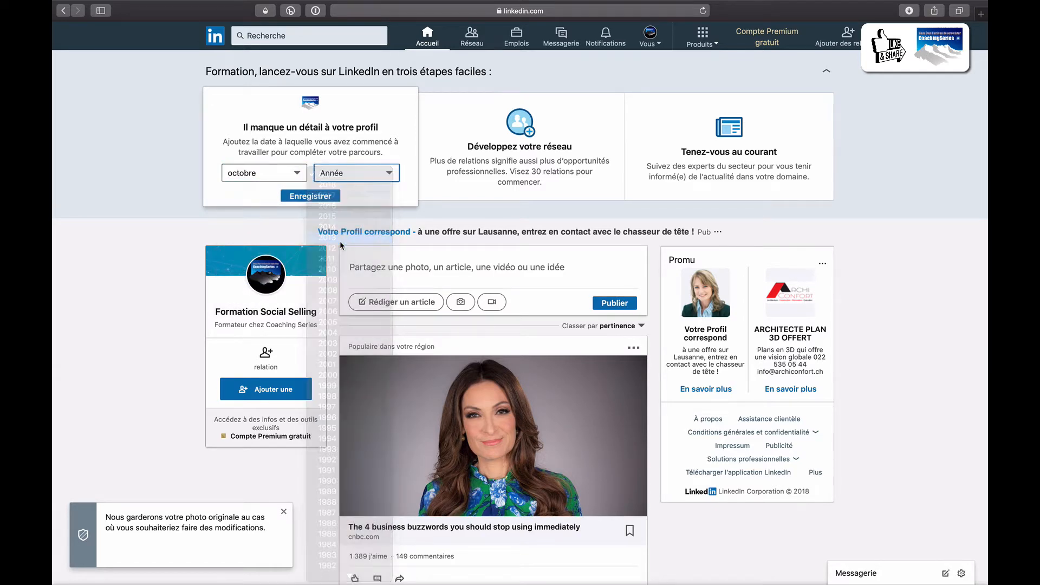
click(349, 176)
click(349, 186)
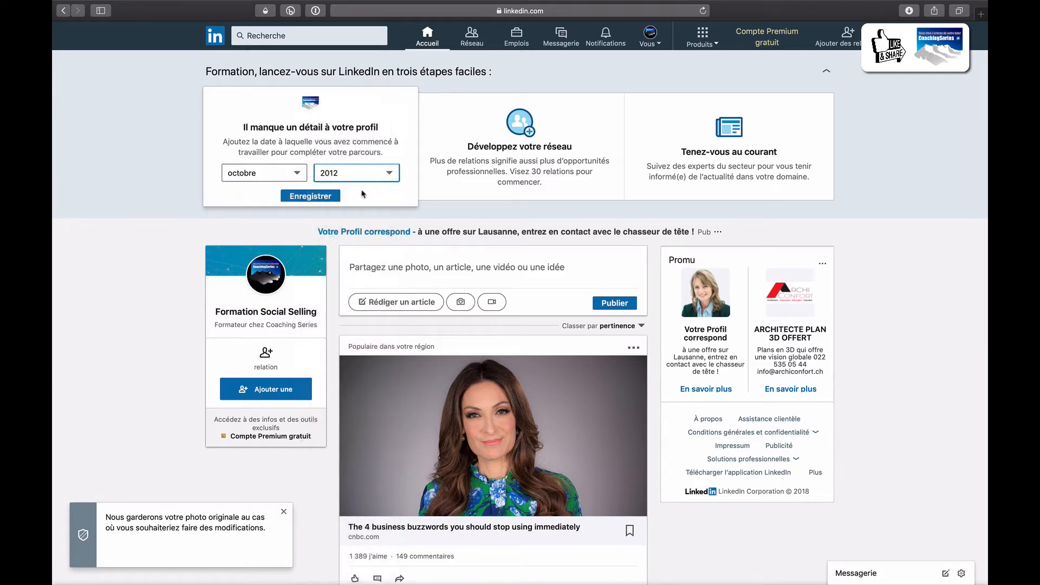
click(323, 198)
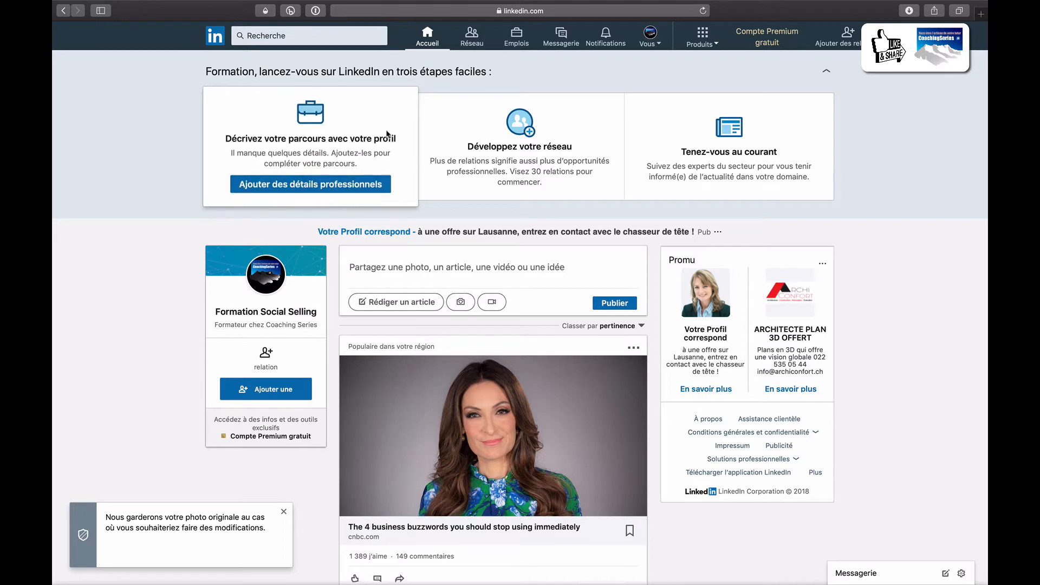
mouse_move(508, 146)
mouse_move(695, 156)
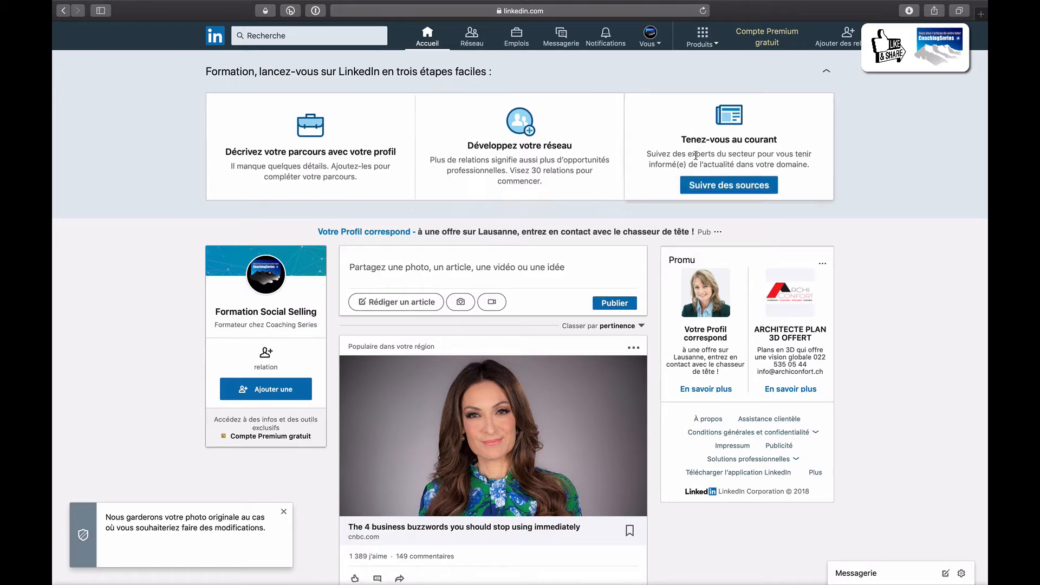
mouse_move(407, 153)
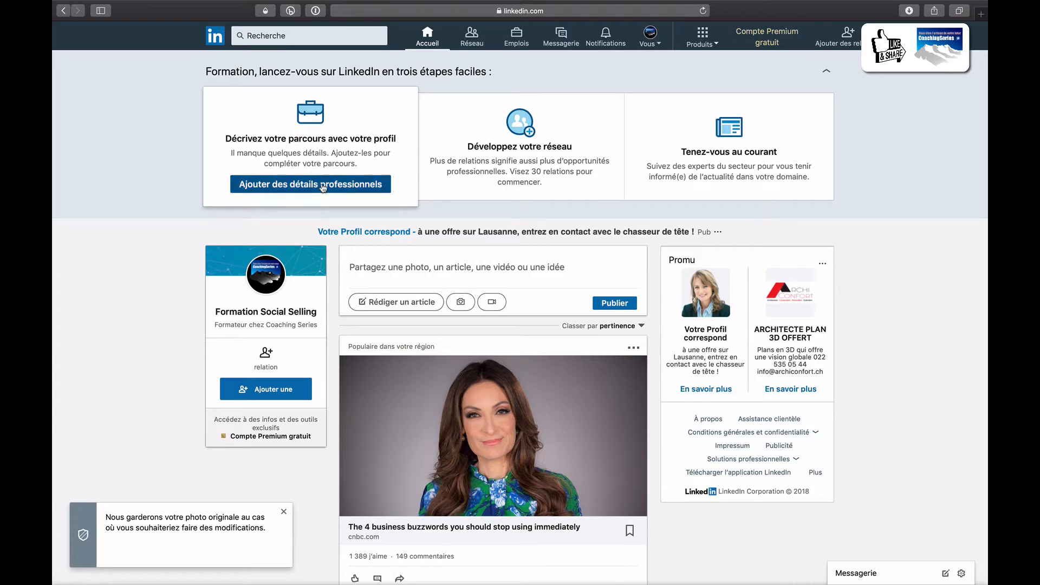
- Go to the profile from the getting-started card and dismiss the original-photo notice
click(323, 188)
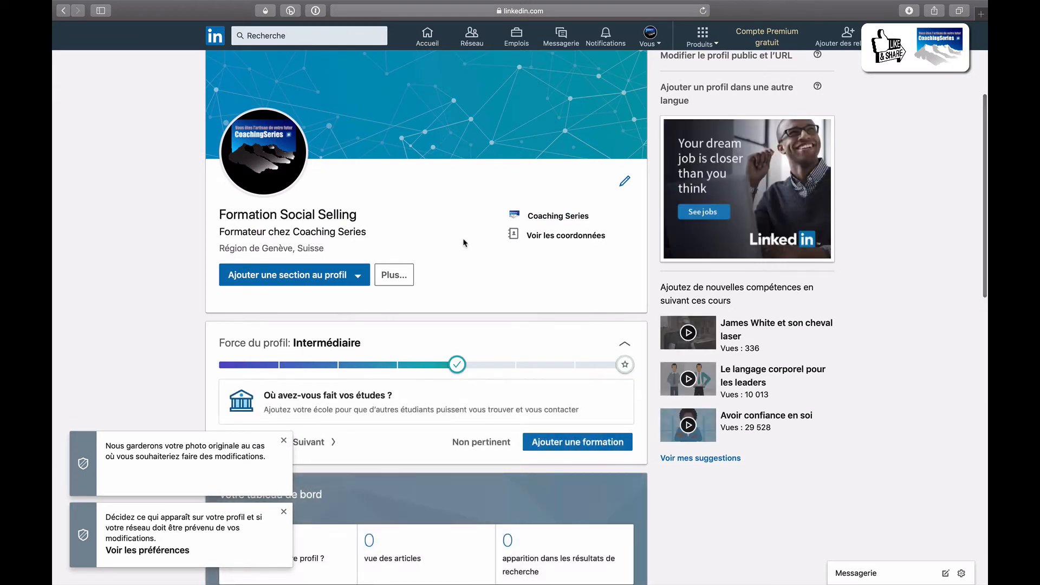
click(283, 444)
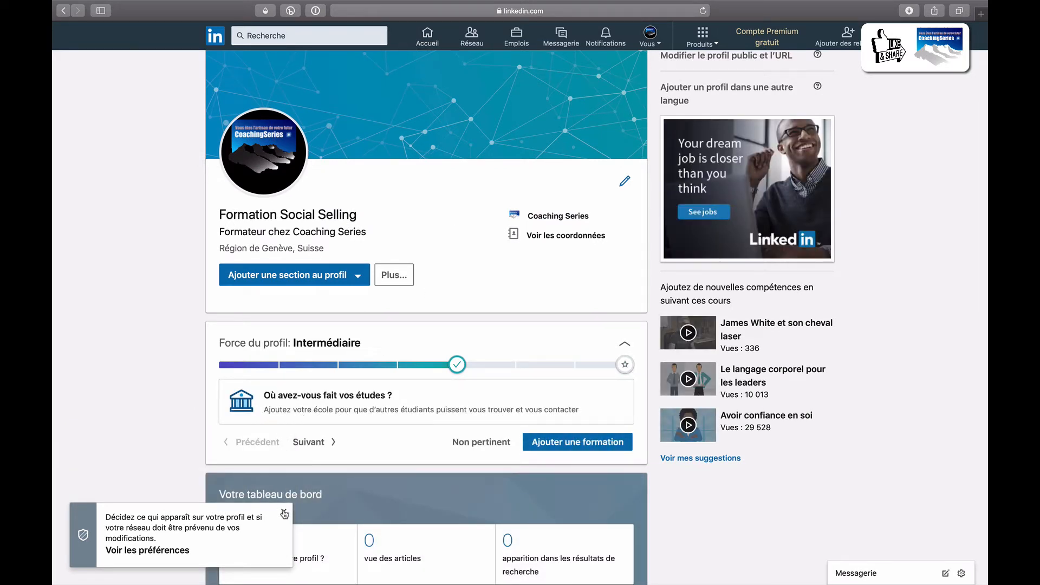
scroll(479, 280, down, 3)
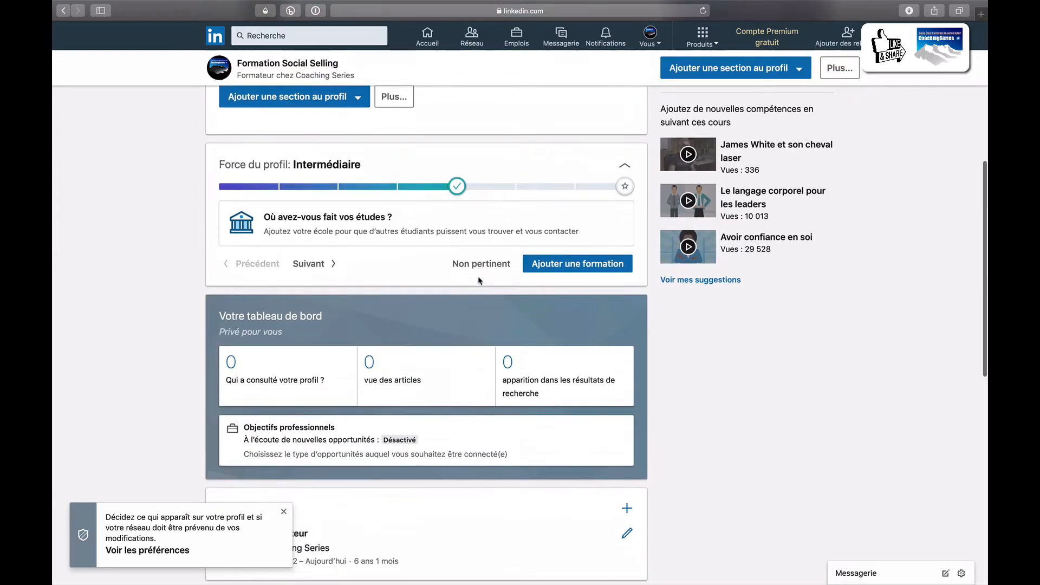
scroll(479, 280, down, 5)
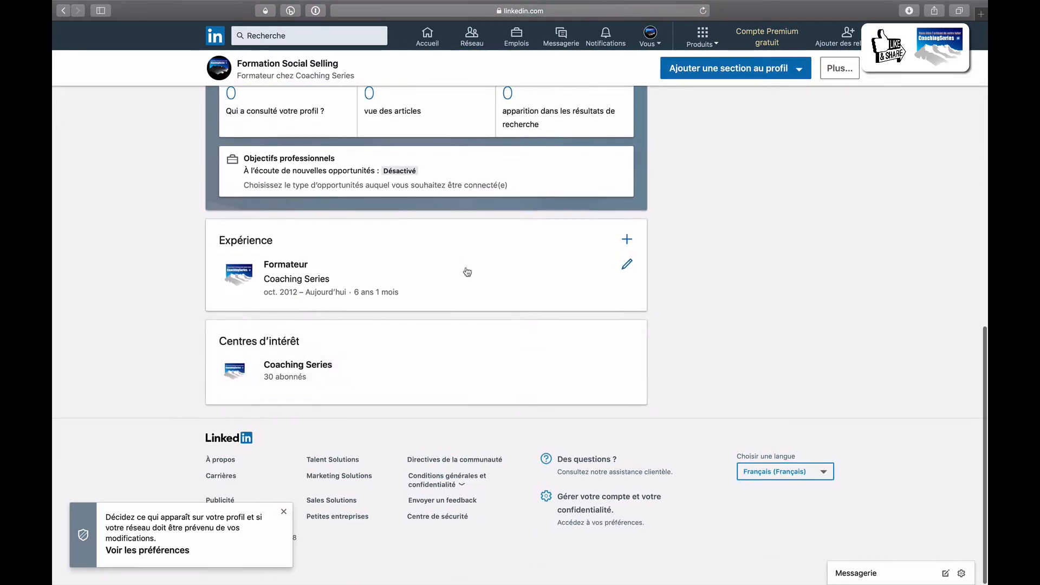
scroll(467, 272, up, 10)
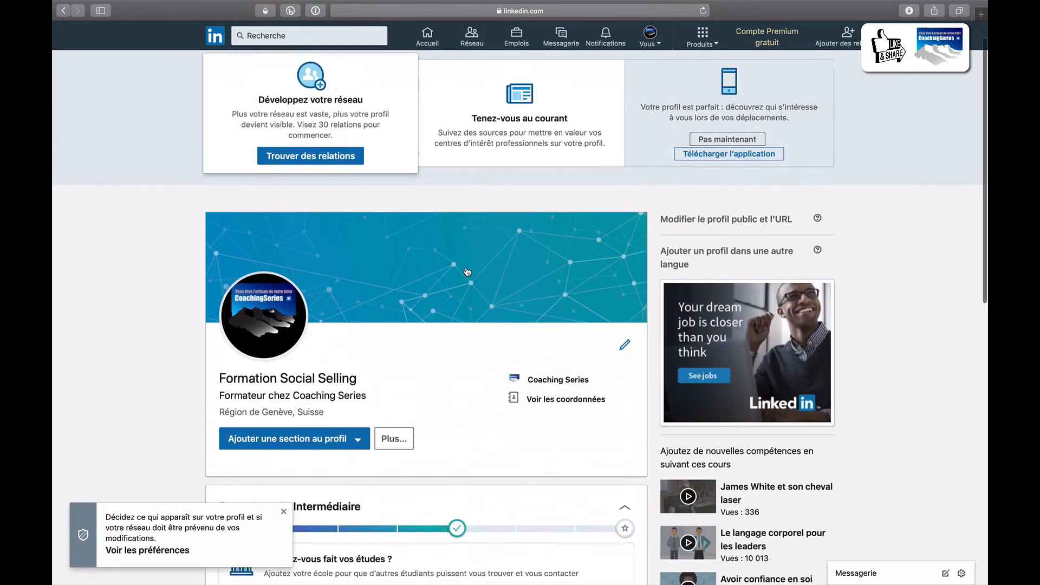
scroll(467, 272, down, 3)
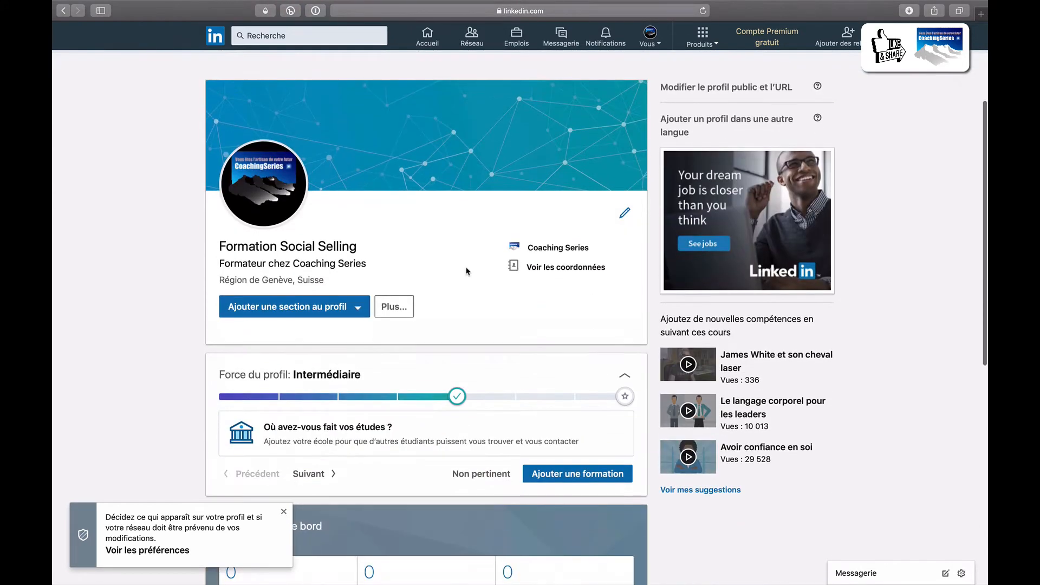
scroll(467, 272, down, 2)
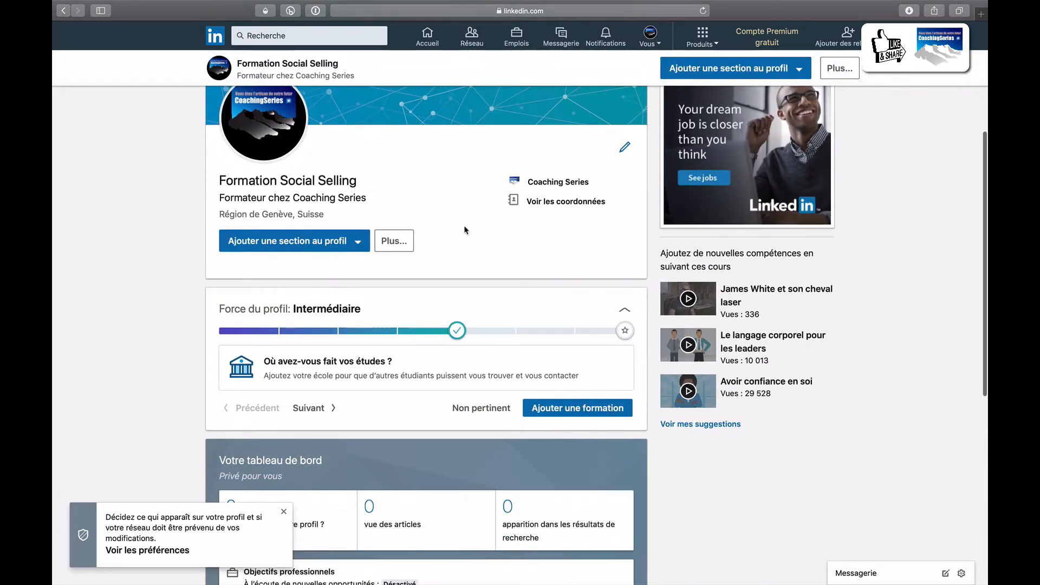
scroll(464, 231, up, 1)
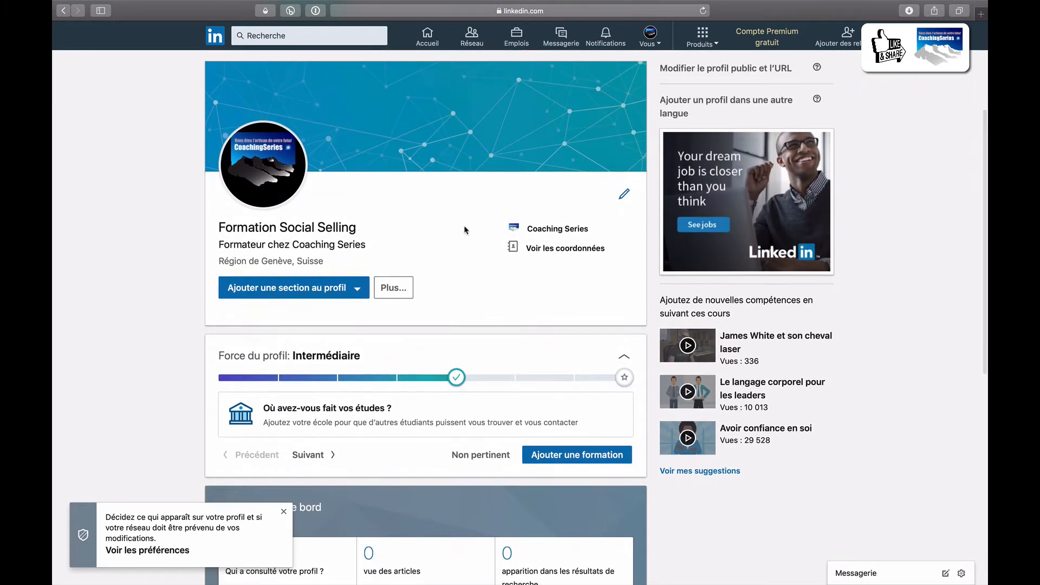
- Open the intro card's editor and place the cursor in the empty Résumé field
click(624, 197)
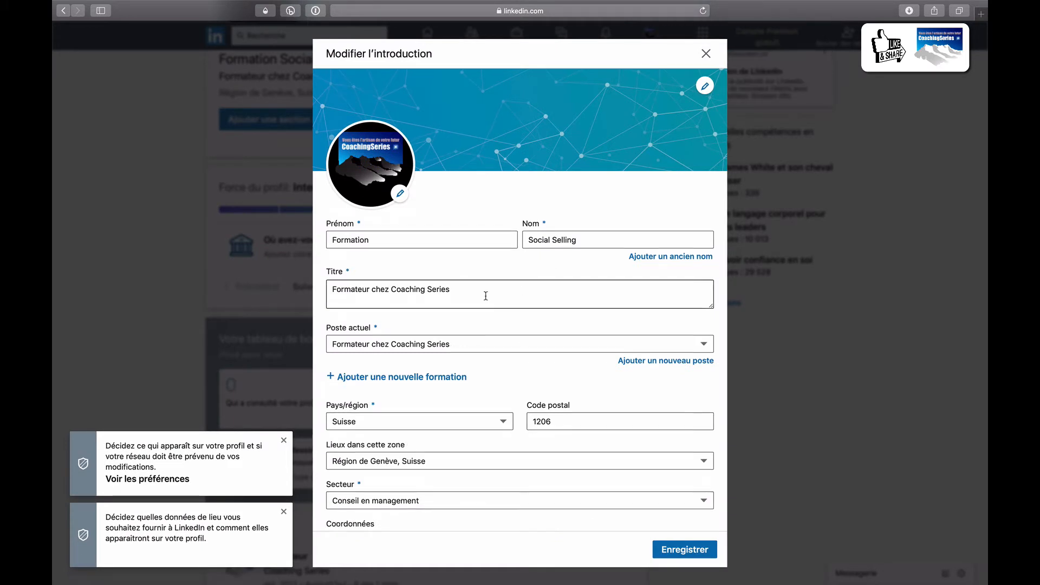
scroll(486, 296, down, 5)
click(425, 365)
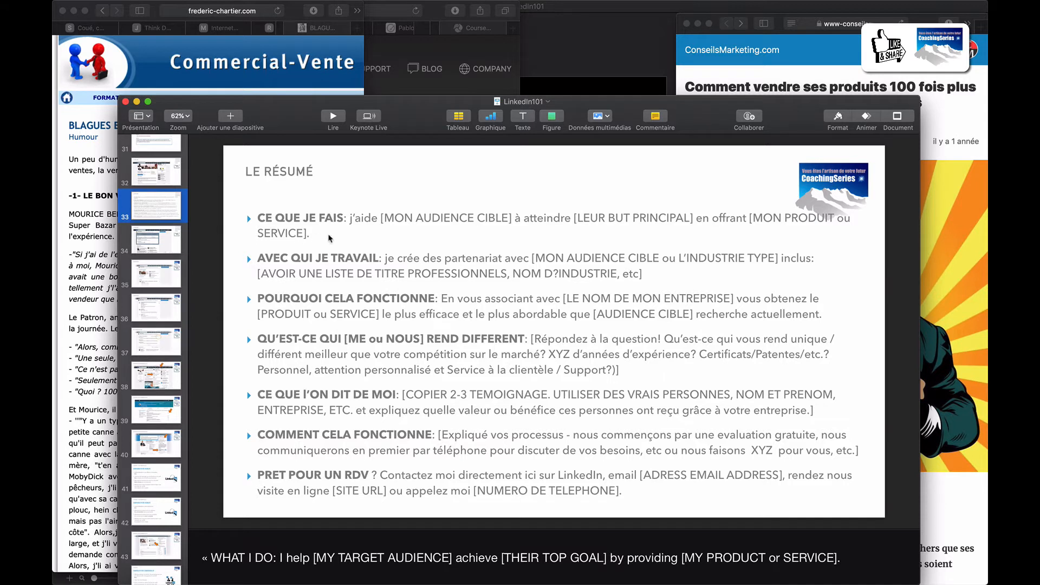
- Select and copy the seven-point summary template text on the LE RÉSUMÉ slide
click(329, 238)
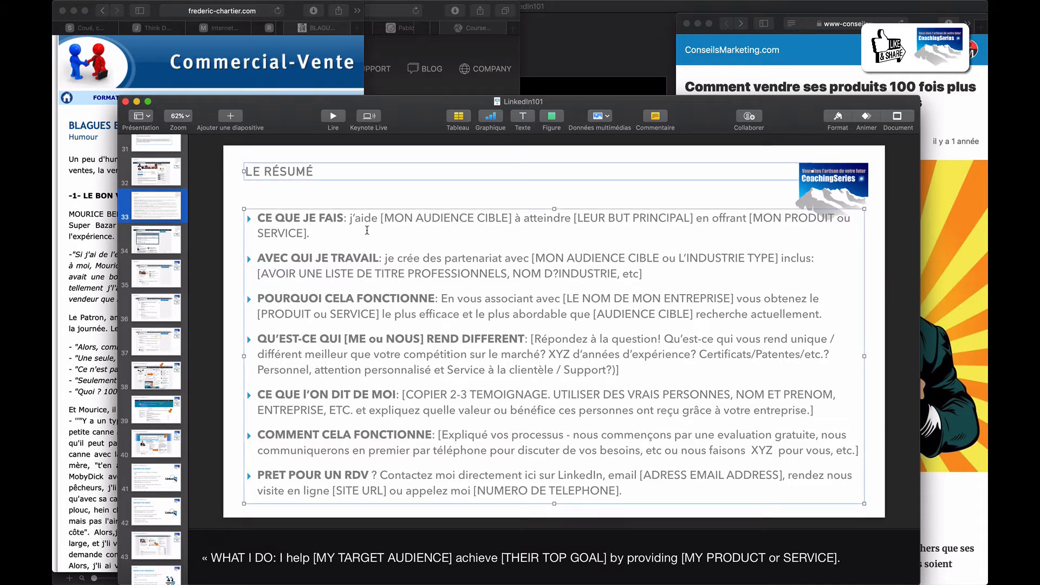
click(366, 234)
key(super+a)
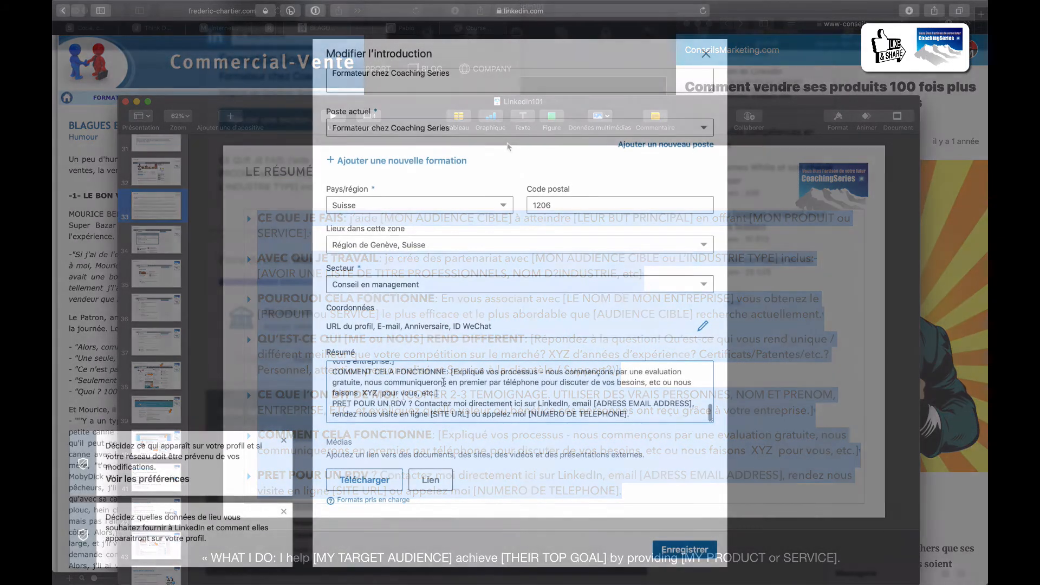
- Add blank lines after the first, AVEC QUI JE TRAVAIL and POURQUOI summary paragraphs
scroll(439, 433, up, 5)
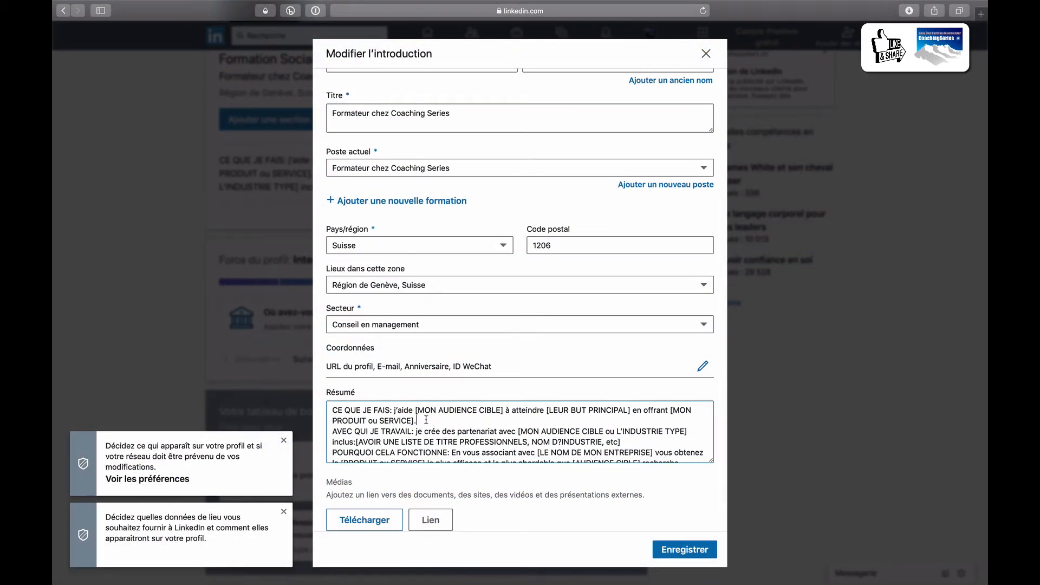
key(Return)
scroll(461, 421, down, 2)
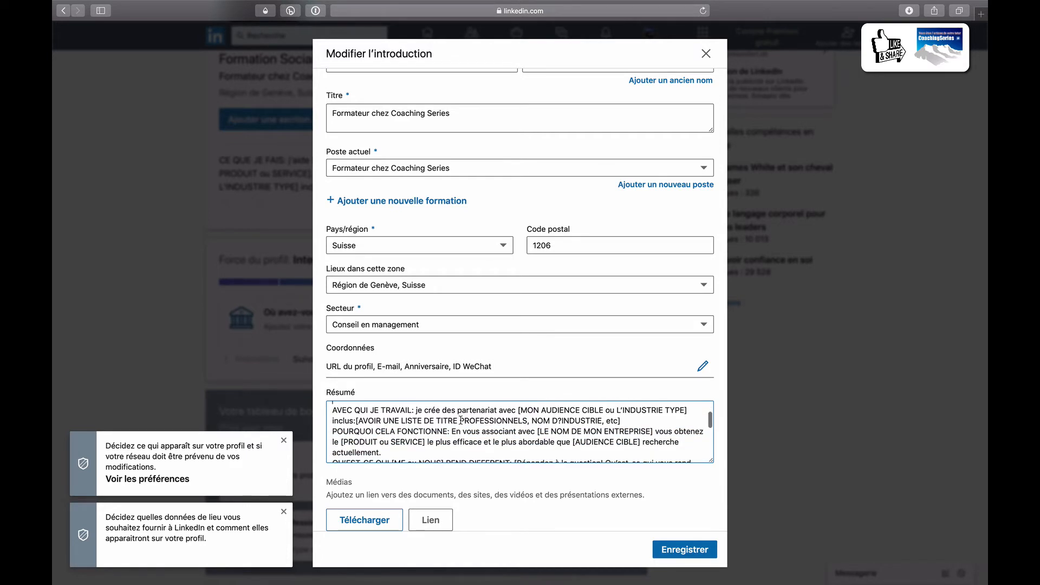
key(Return)
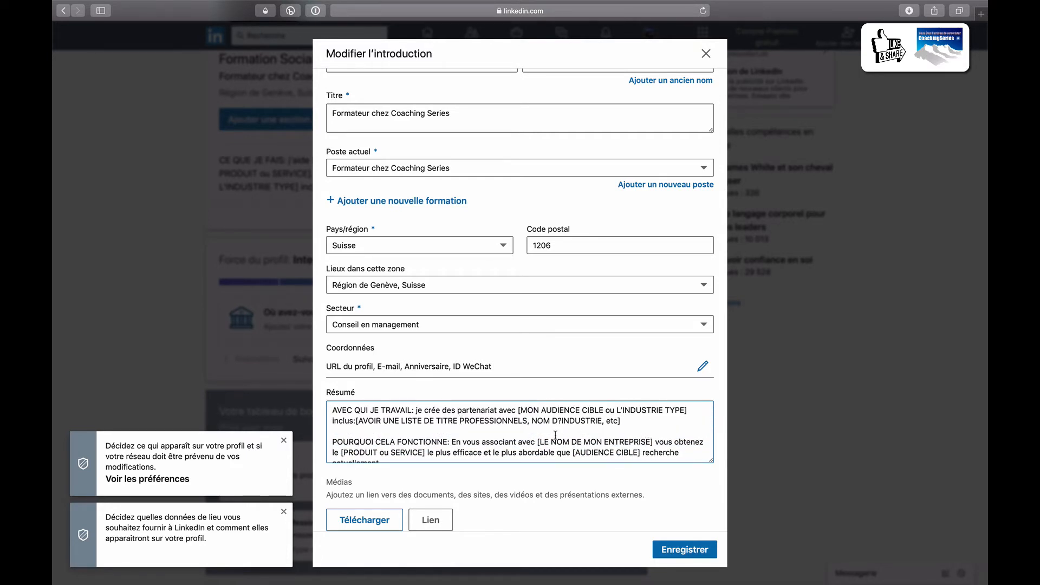
scroll(556, 435, down, 2)
click(515, 435)
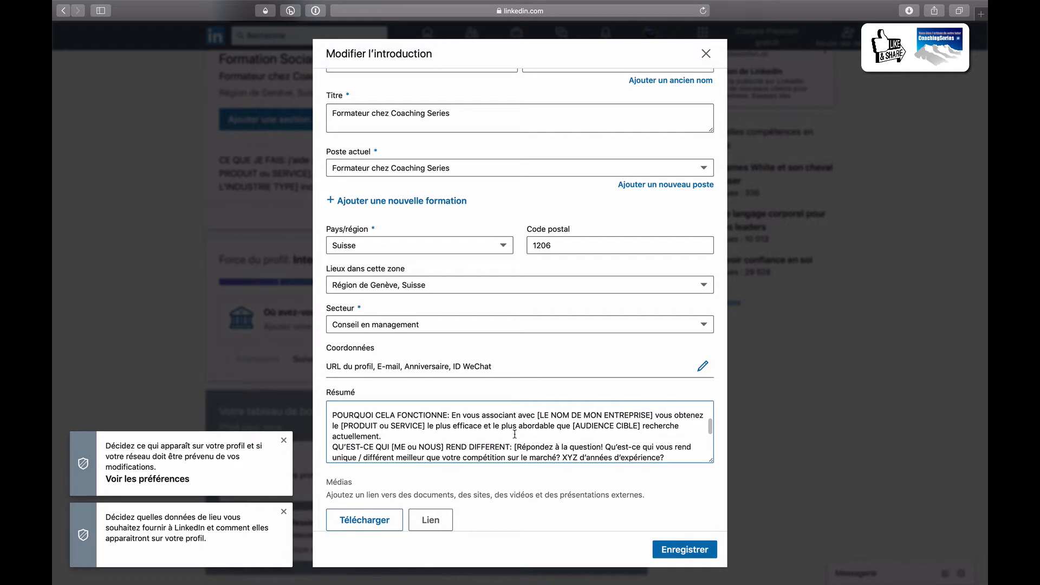
scroll(640, 427, down, 3)
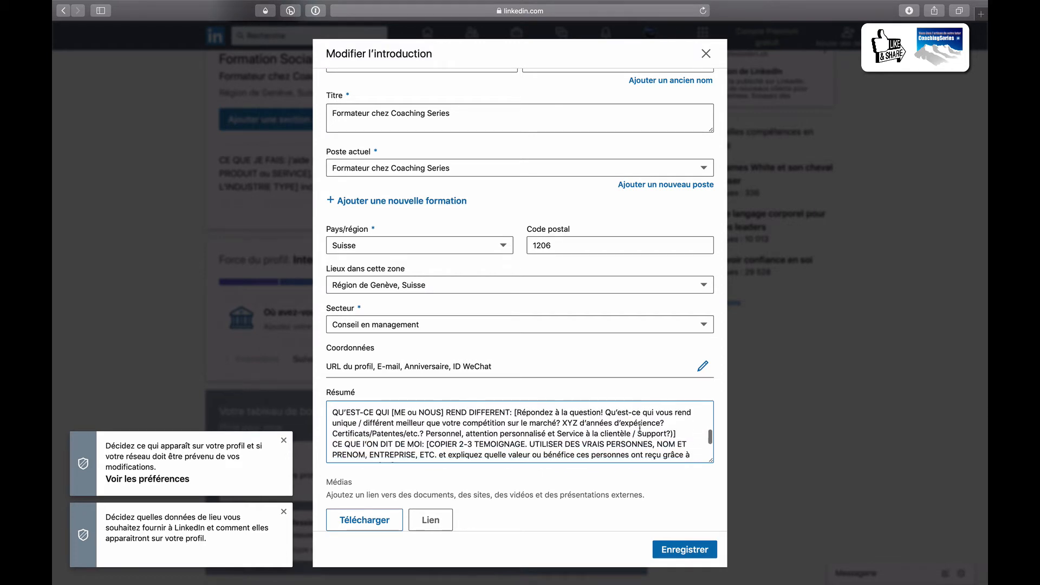
- Add blank lines after the QU'EST-CE QUI and COMMENT CELA FONCTIONNE paragraphs
click(682, 433)
key(Return)
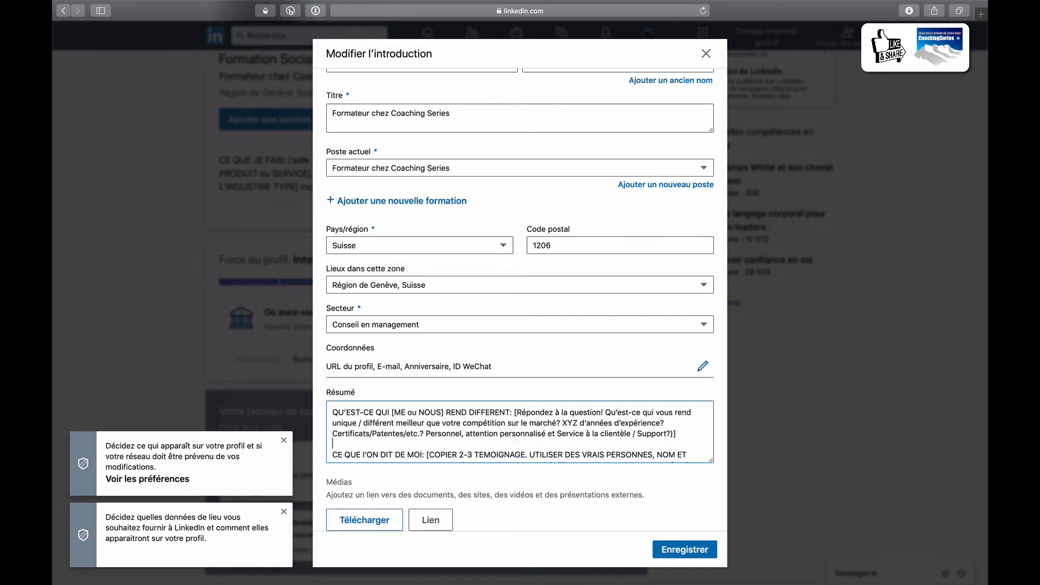
scroll(651, 432, down, 3)
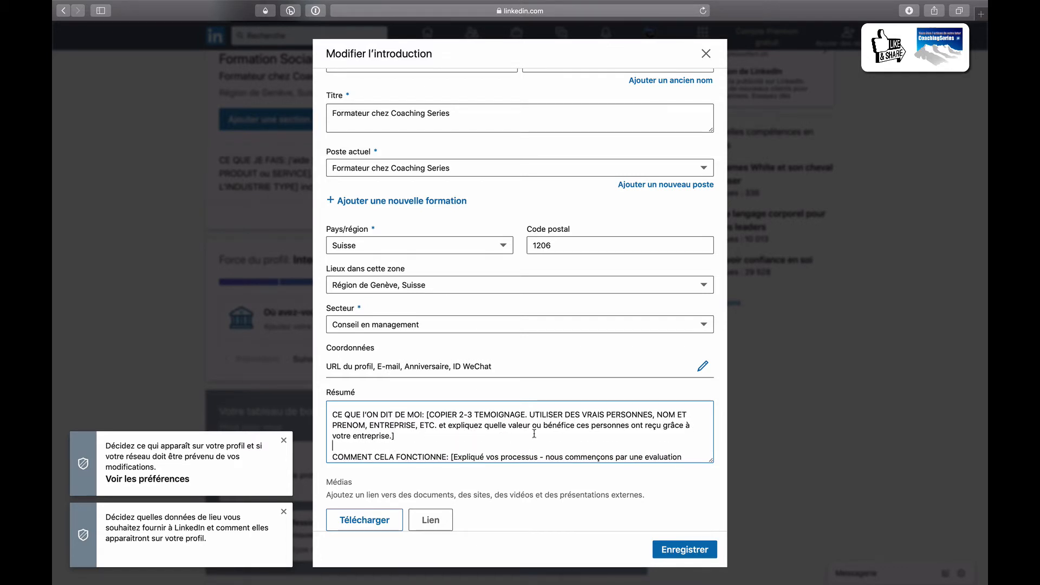
scroll(529, 437, down, 3)
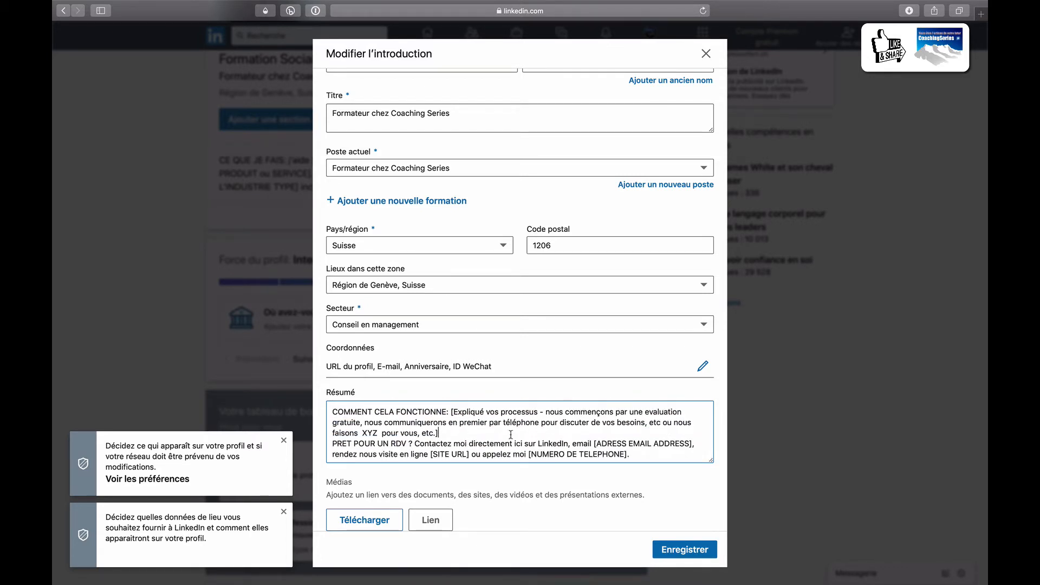
key(Return)
scroll(564, 440, down, 1)
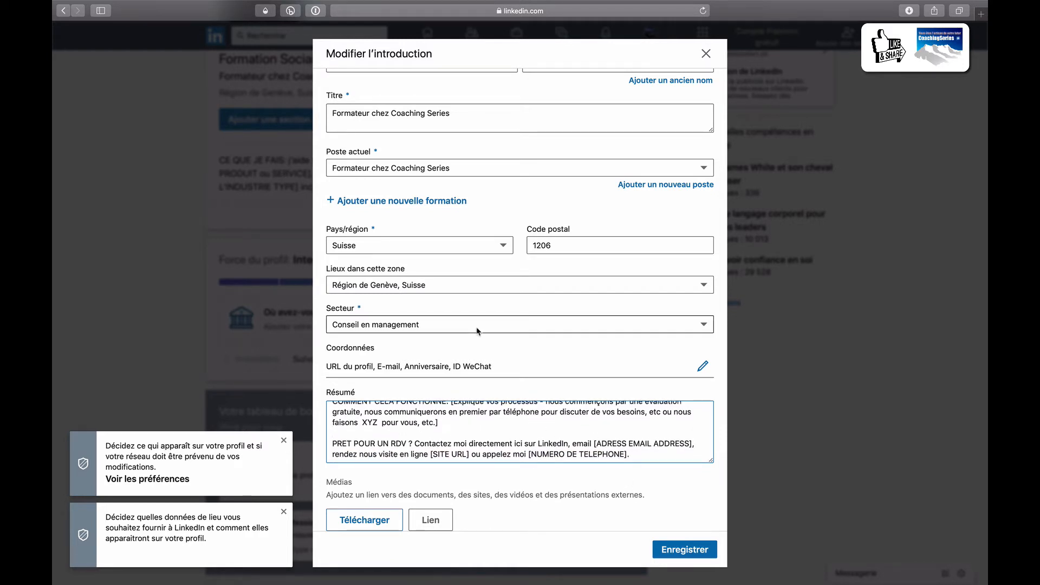
scroll(518, 287, down, 2)
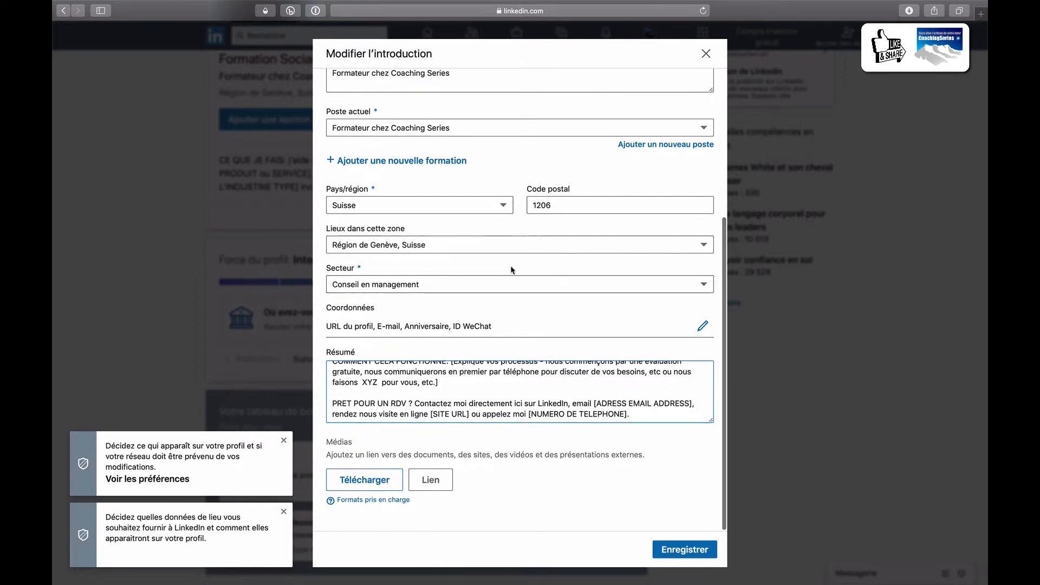
scroll(520, 258, up, 2)
scroll(519, 258, up, 4)
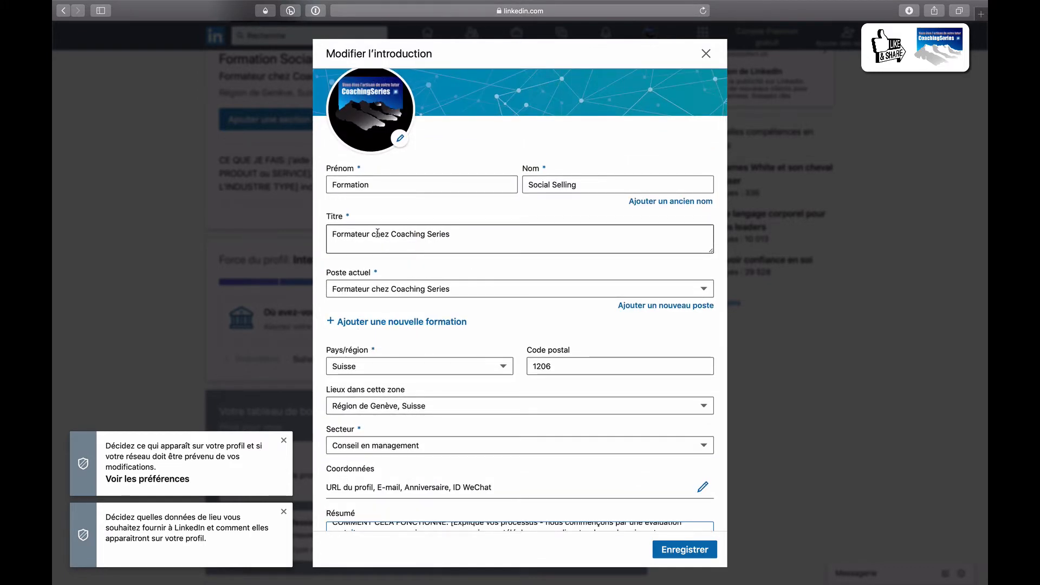
- Replace 'chez Coaching Series' so the headline reads 'Formateur - Consultant - Conférencier - Spécialiste en Social Selling', then save
drag(374, 234, 453, 235)
key(BackSpace)
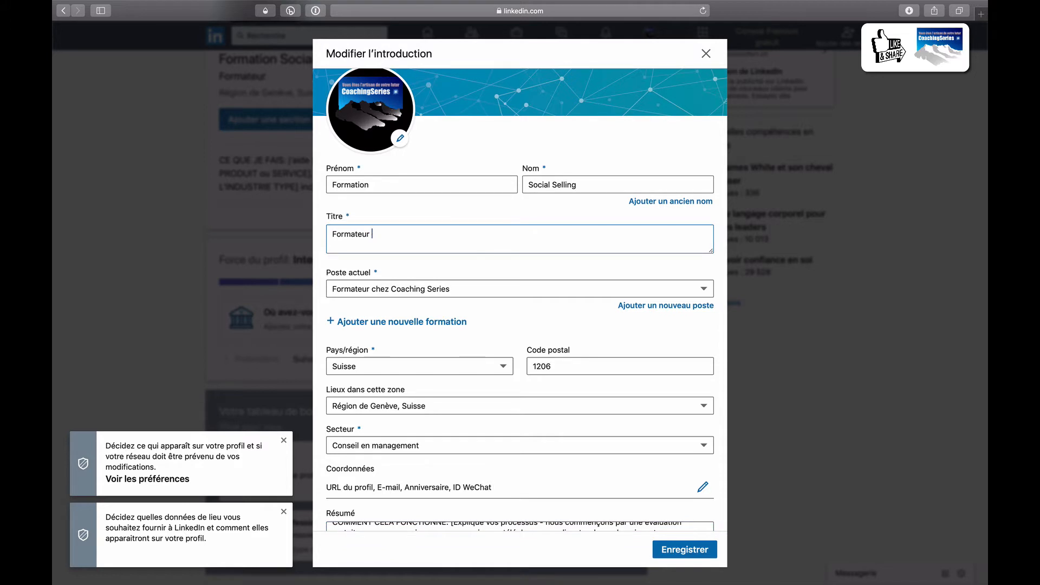
text(- Consultant )
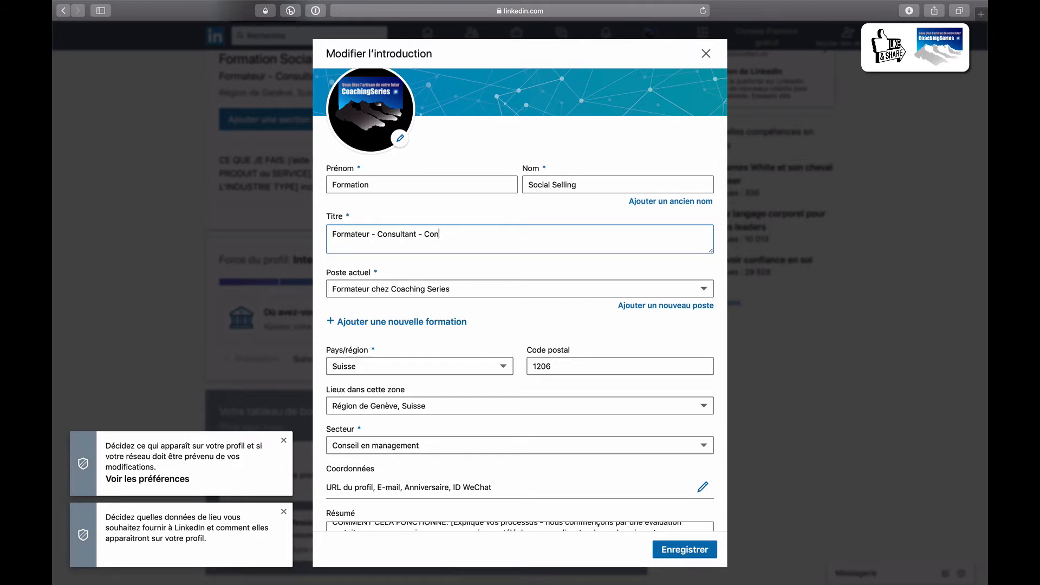
text(- Conférencier - Spécialiste en Soci)
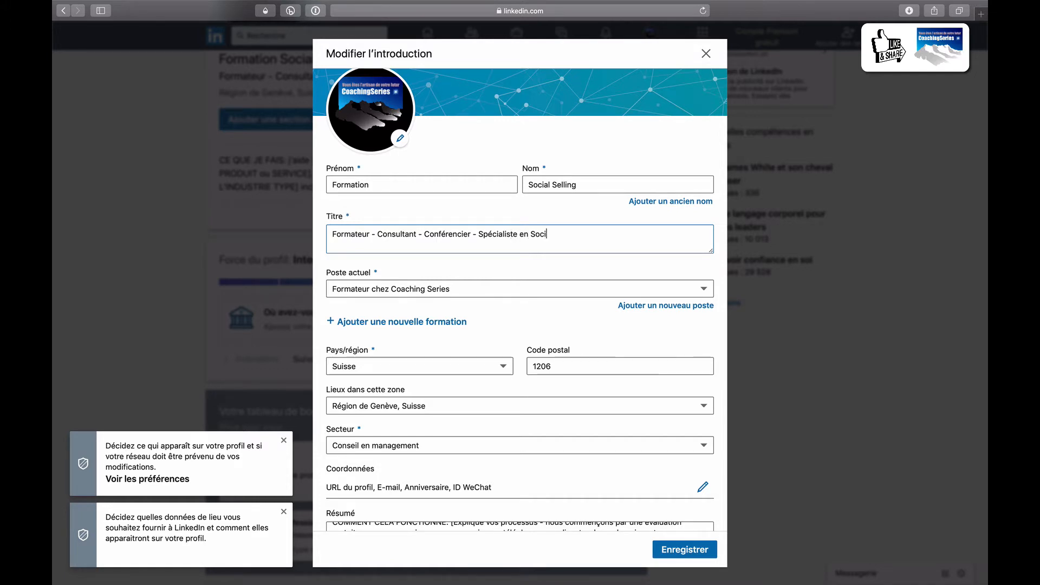
text(al Selling)
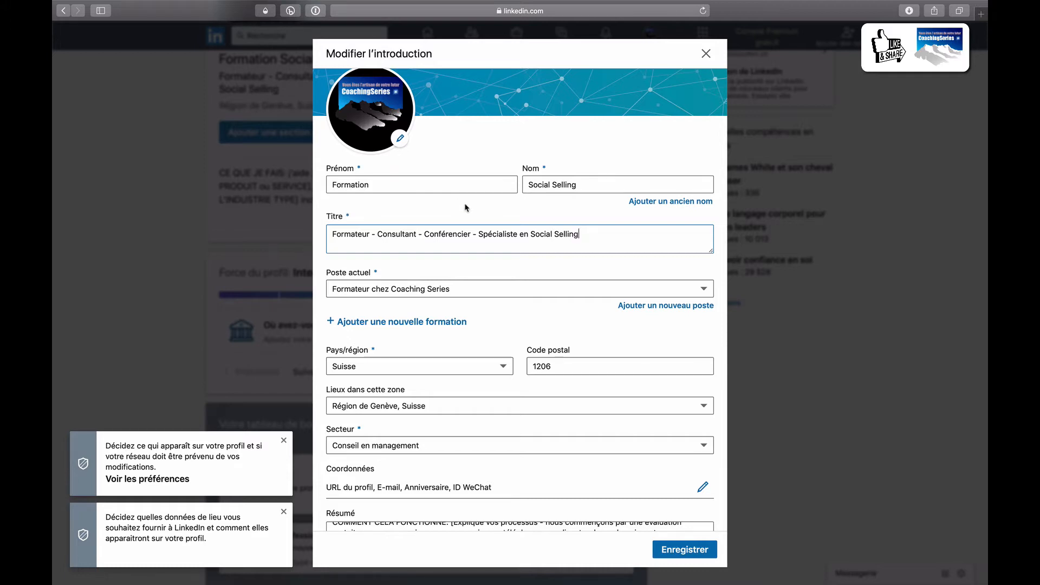
scroll(591, 266, down, 5)
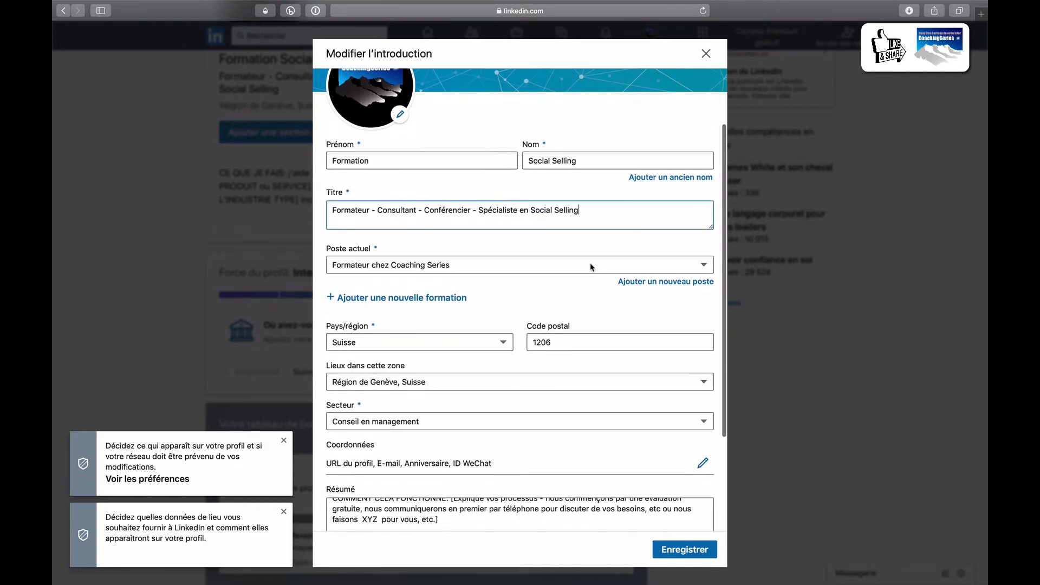
scroll(604, 347, down, 1)
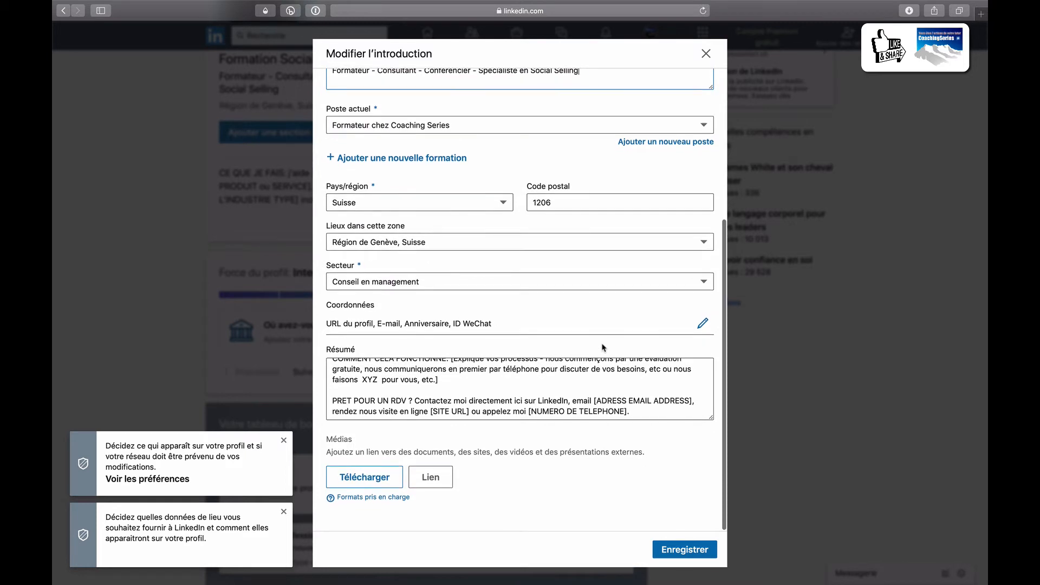
click(671, 549)
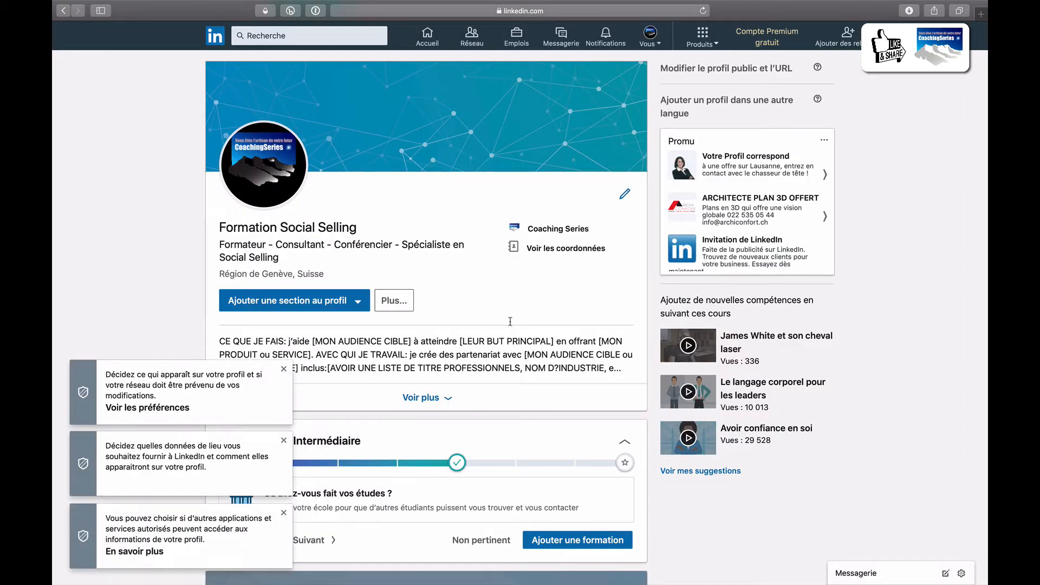
- Expand the summary and close the profile privacy notices
click(425, 396)
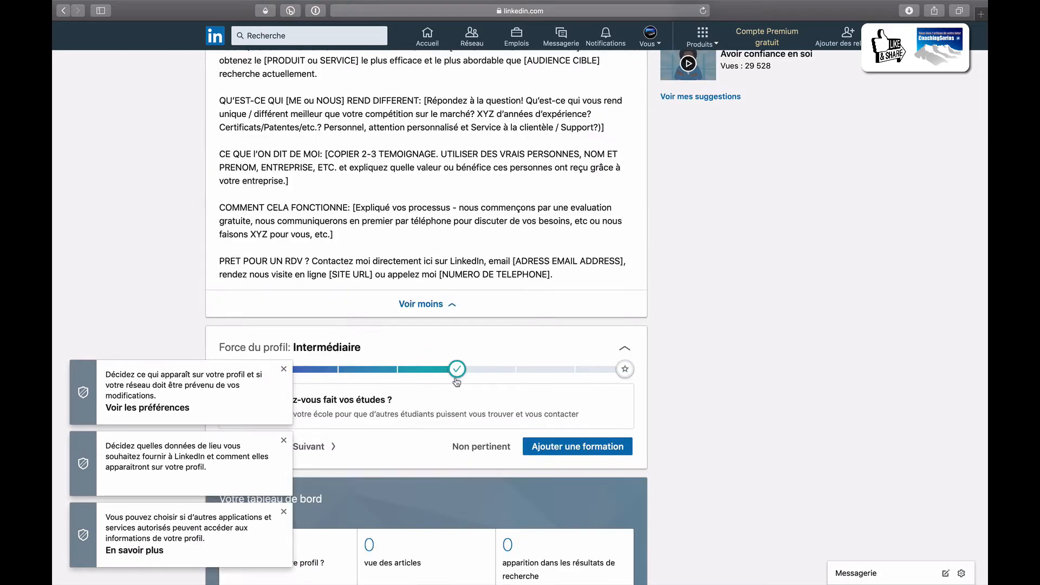
scroll(469, 230, up, 2)
scroll(469, 230, up, 2)
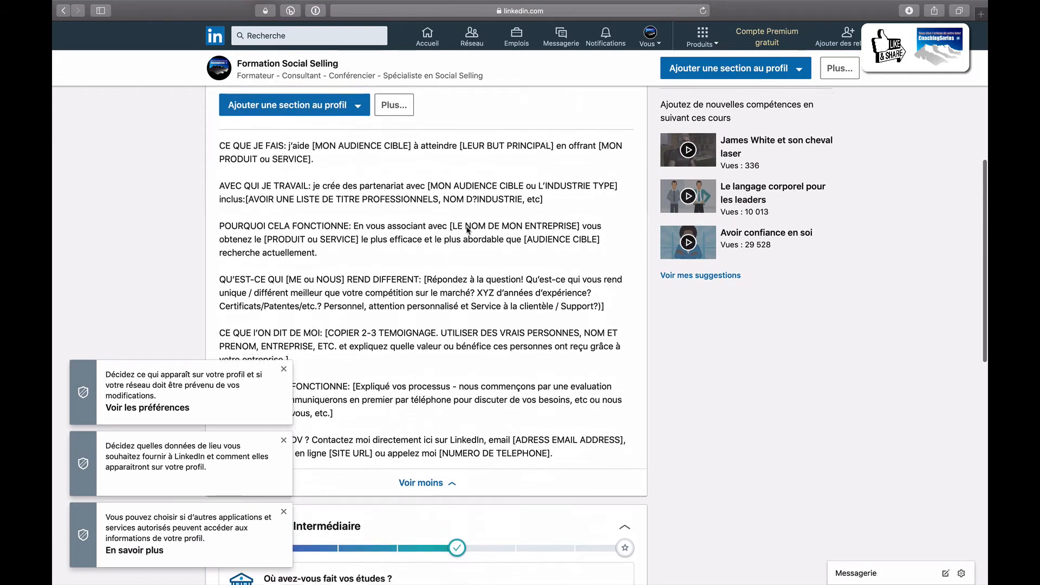
click(284, 369)
click(284, 442)
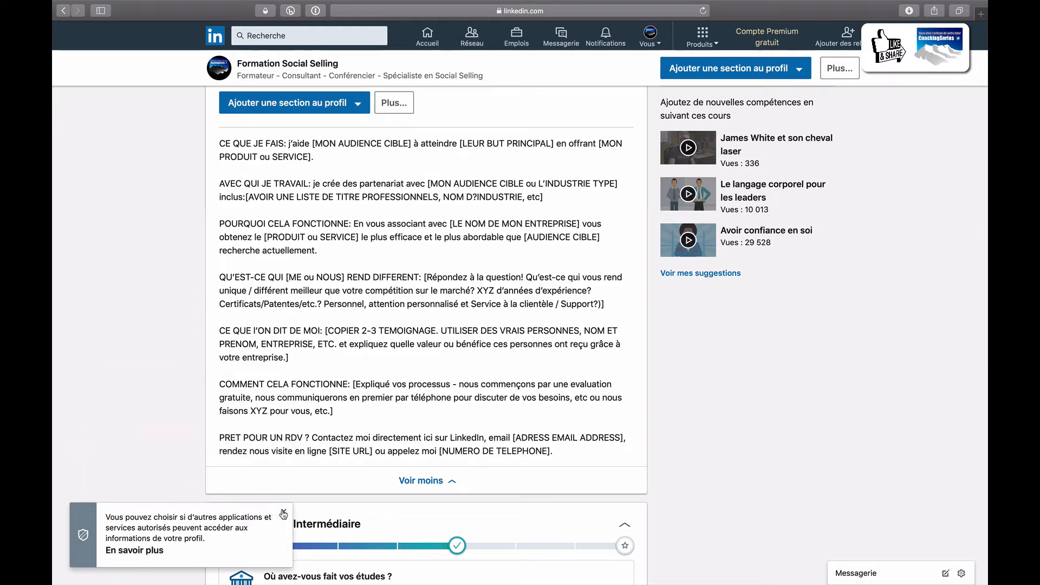
click(284, 514)
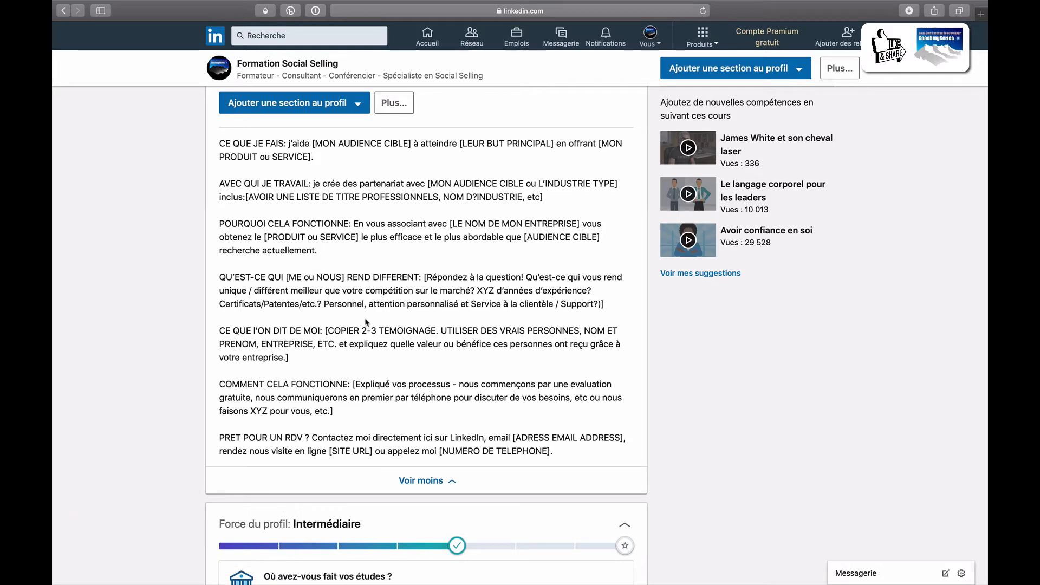
- Dismiss the mobile app download suggestion with Pas maintenant
scroll(366, 323, up, 1)
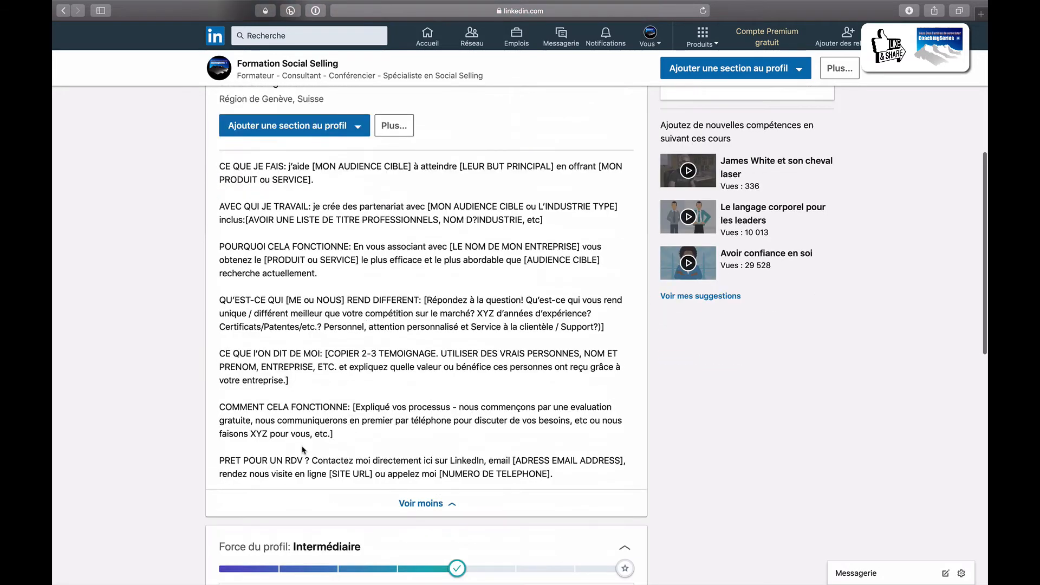
scroll(391, 338, down, 6)
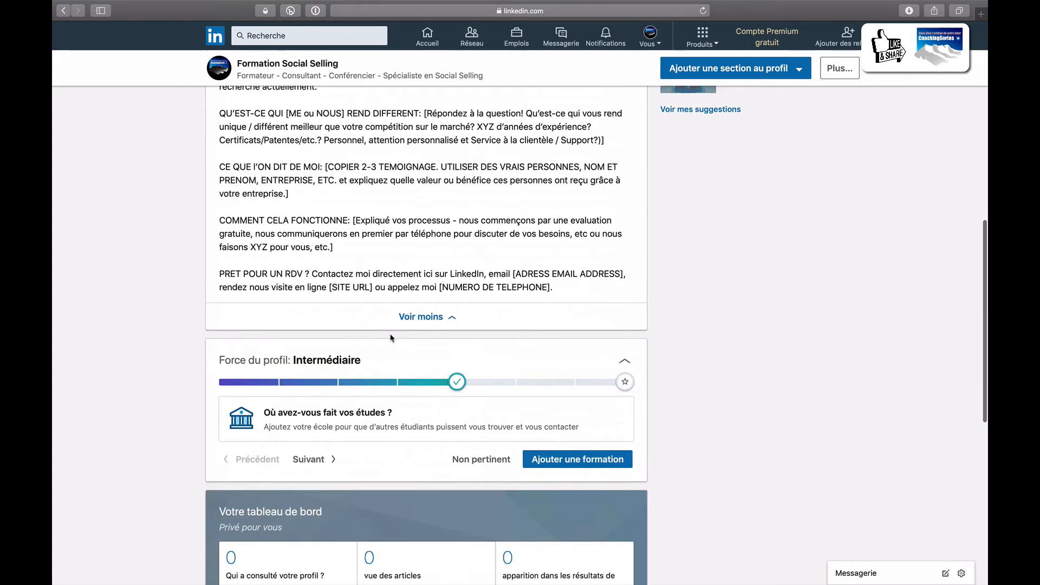
scroll(391, 338, down, 5)
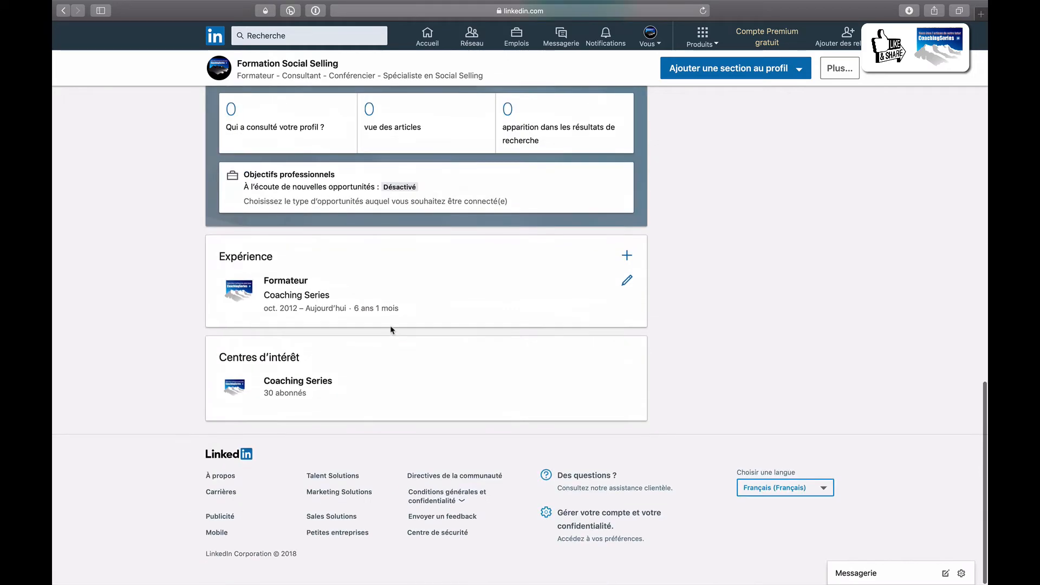
scroll(392, 339, up, 10)
scroll(396, 316, up, 6)
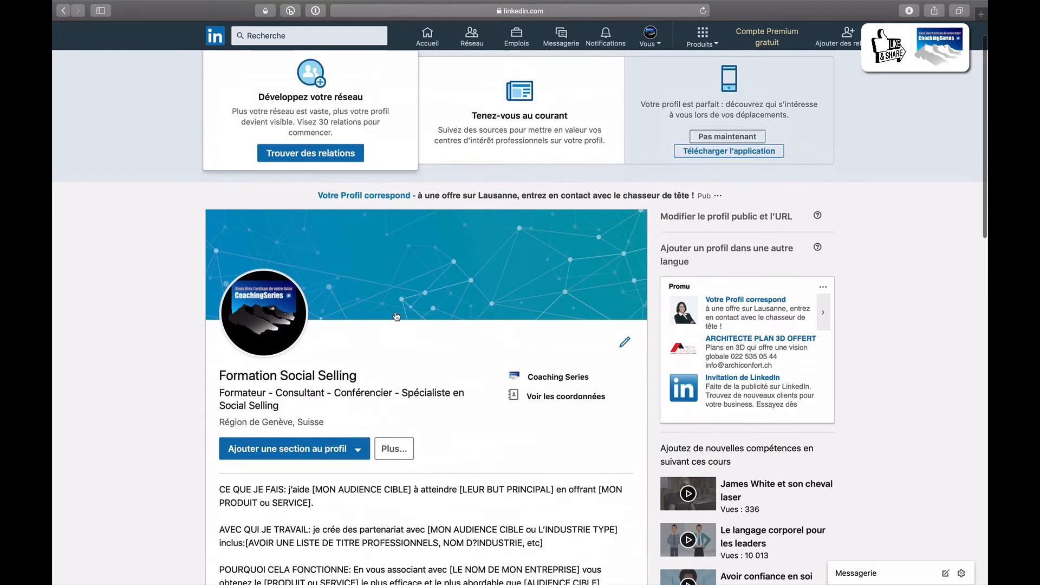
scroll(395, 316, down, 1)
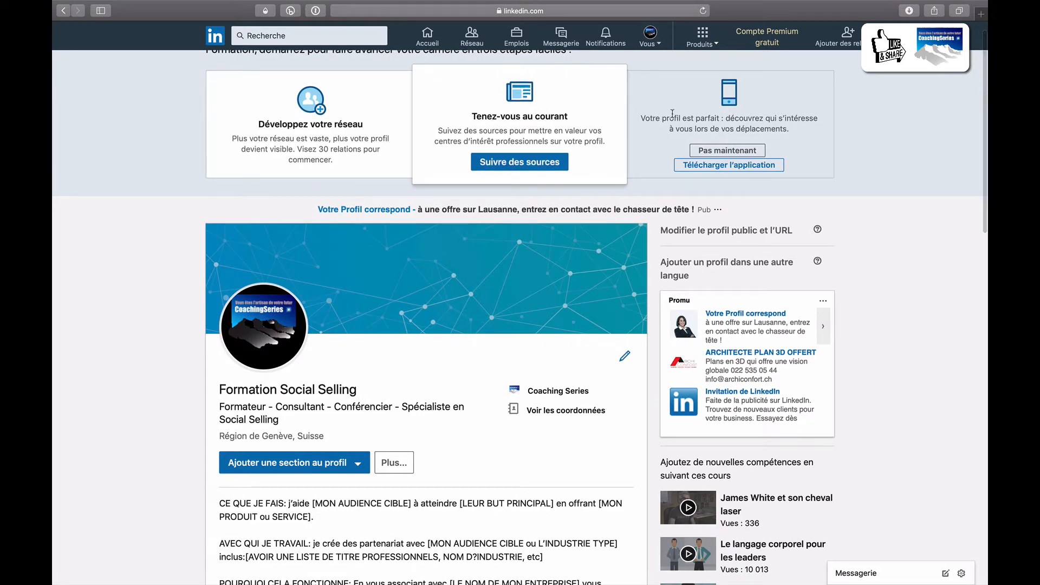
click(727, 150)
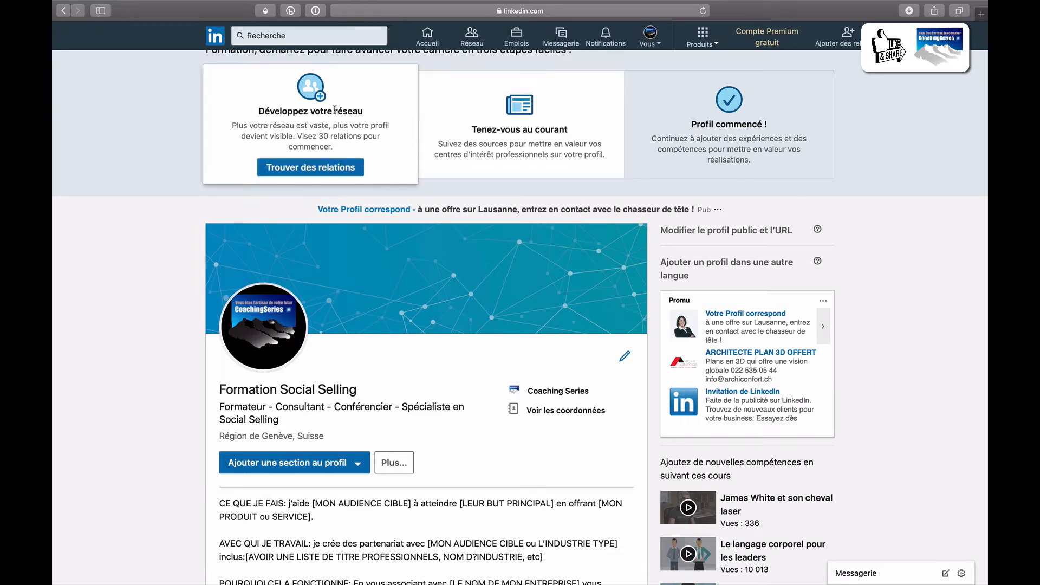
- From the add-section list, expand Compétences and start adding skills
scroll(384, 168, down, 3)
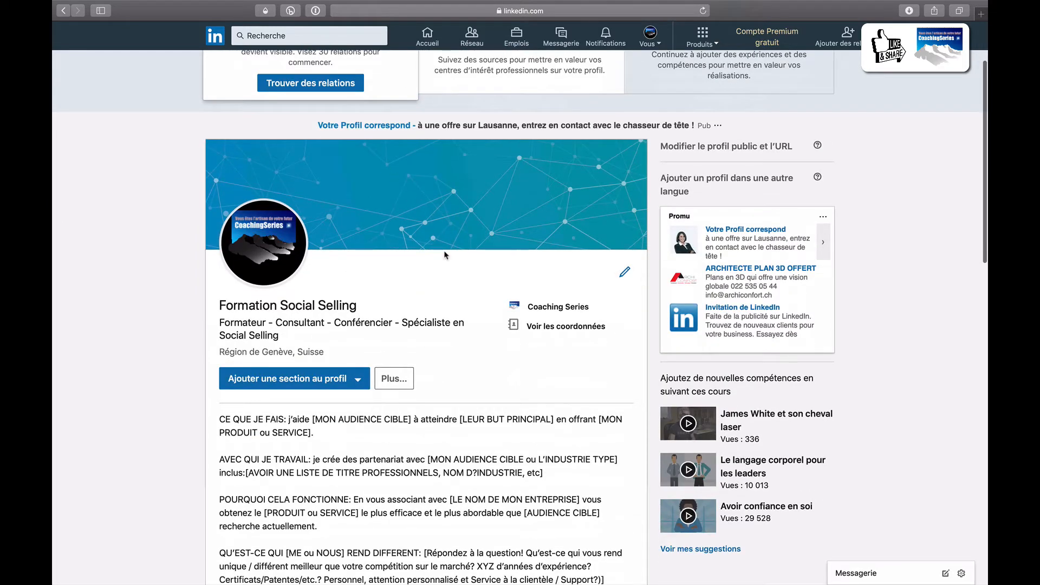
scroll(440, 292, down, 5)
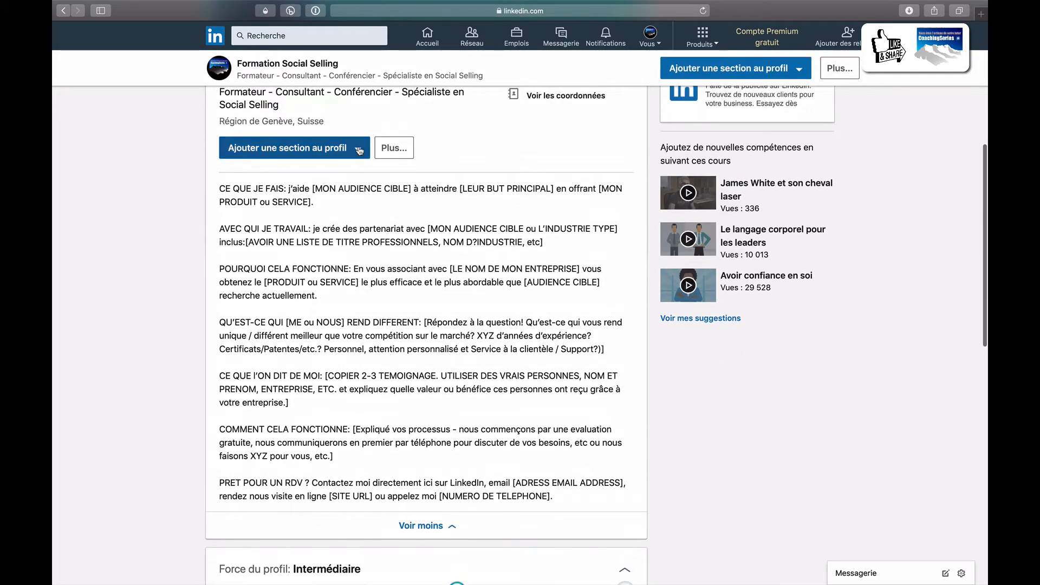
click(359, 151)
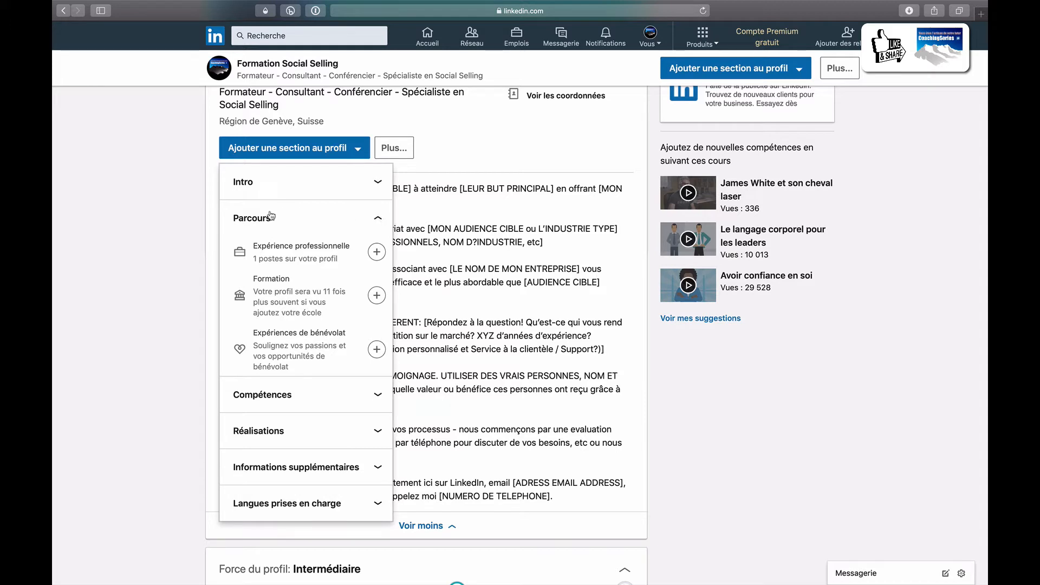
click(374, 401)
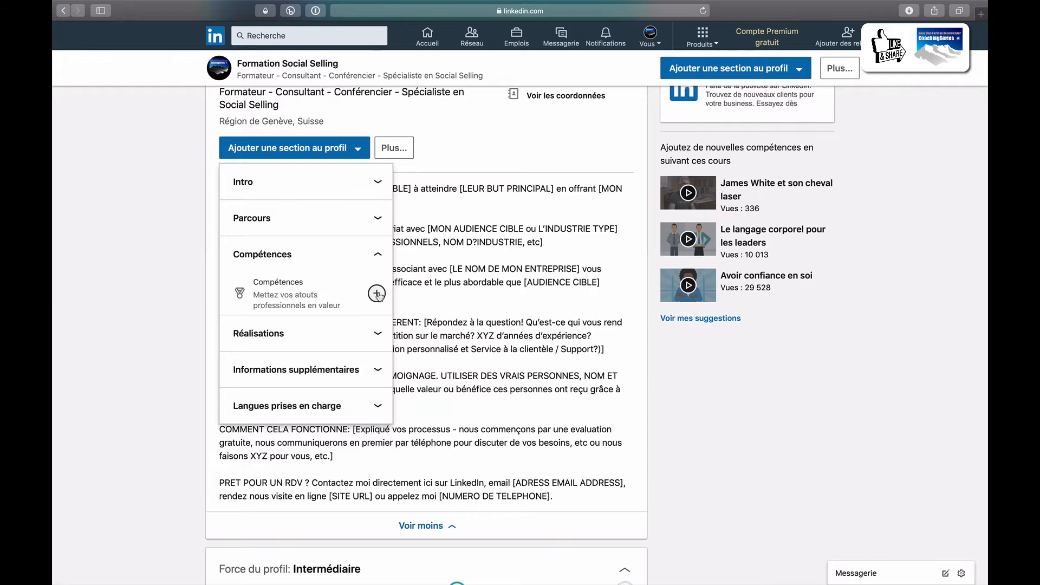
click(377, 294)
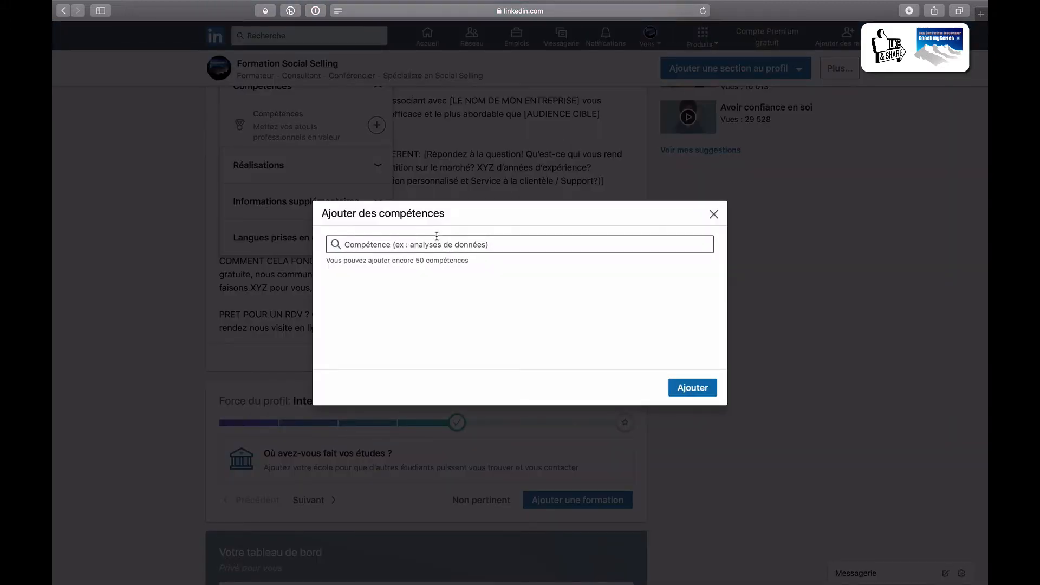
- Add Formateur and Accompagnement as skills from the search suggestions
click(436, 244)
text(Form)
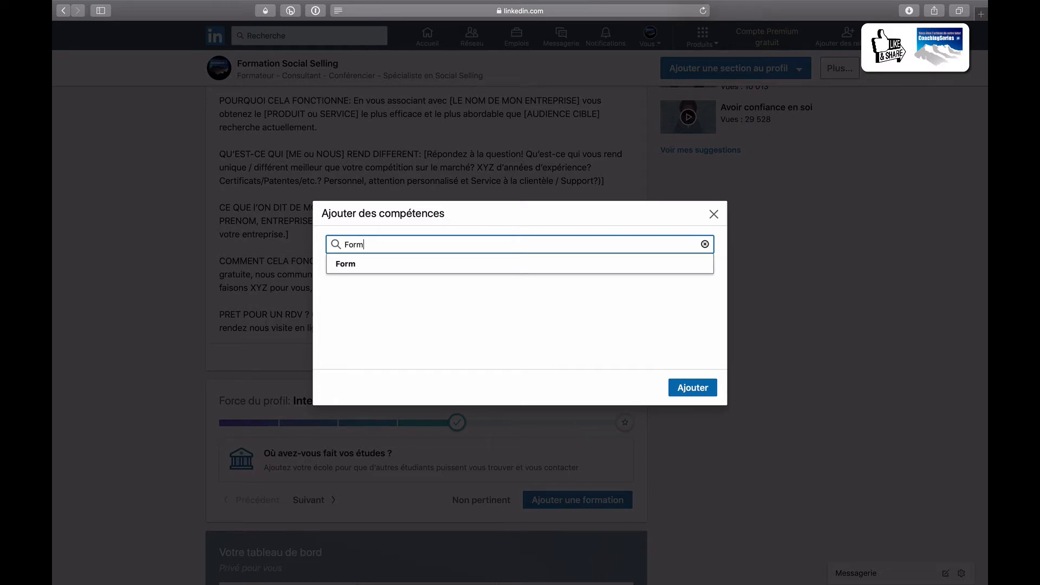
text(ateur)
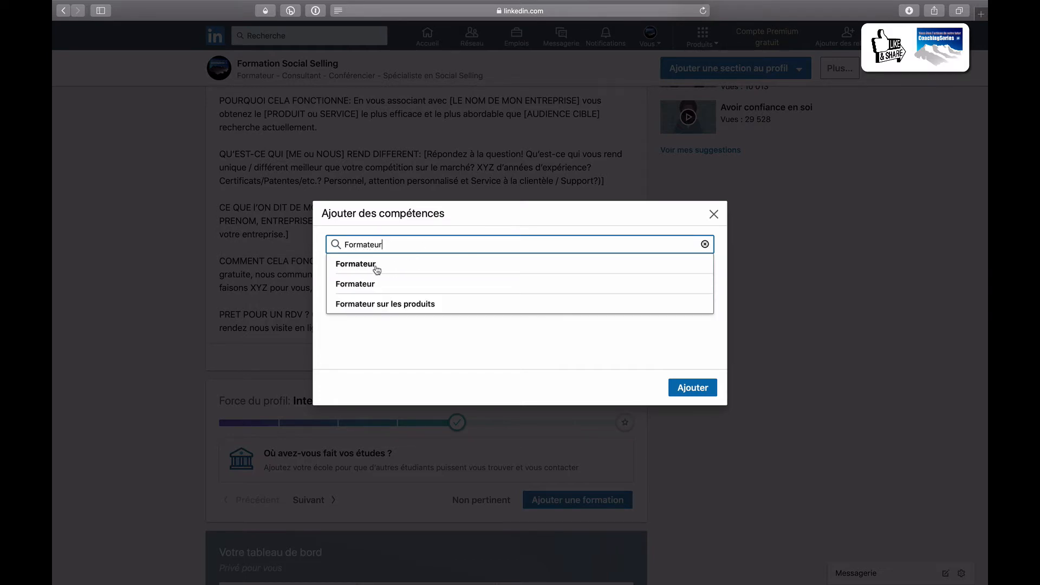
click(377, 270)
click(414, 245)
double_click(423, 244)
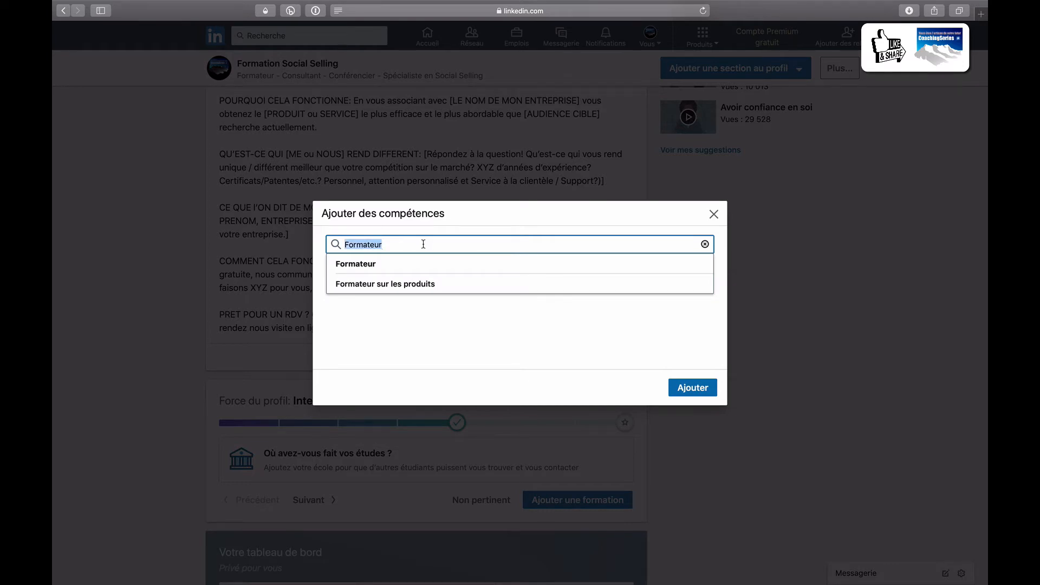
text(Formateur )
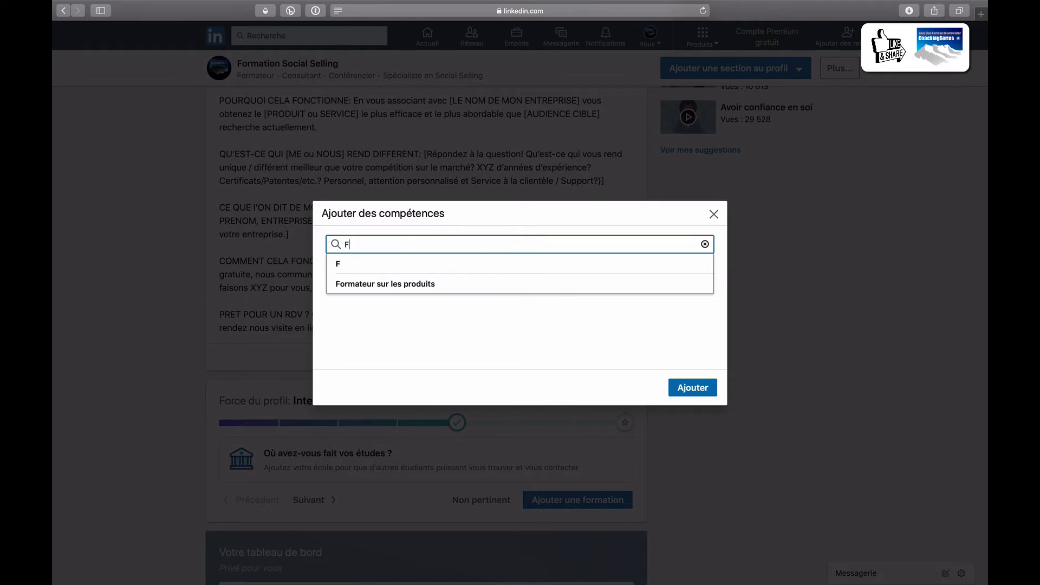
text(pour)
key(BackSpace)
key(BackSpace)
key(BackSpace)
key(BackSpace)
key(BackSpace)
key(BackSpace)
key(BackSpace)
key(BackSpace)
key(BackSpace)
key(BackSpace)
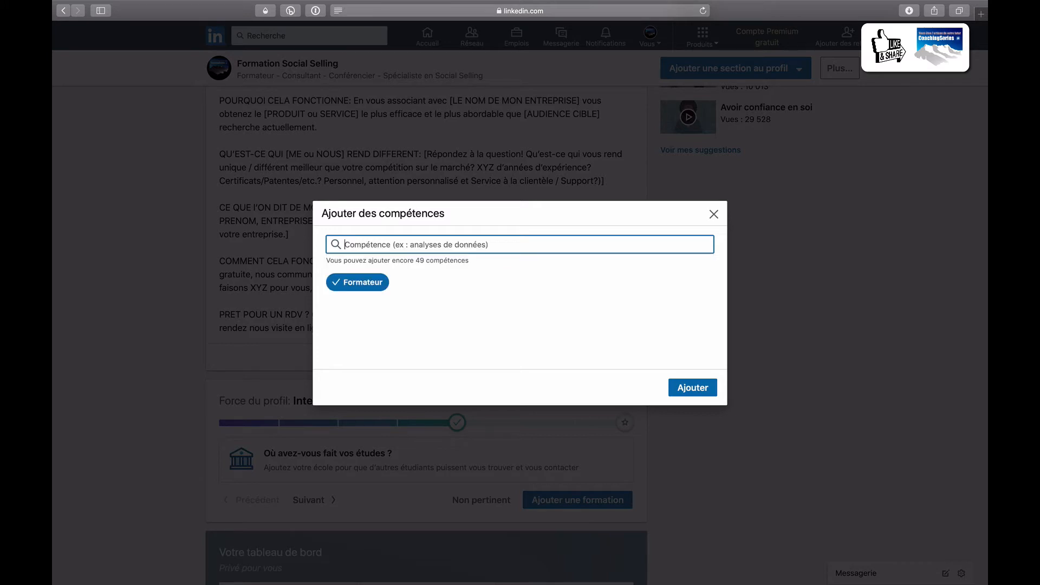
text(Accom)
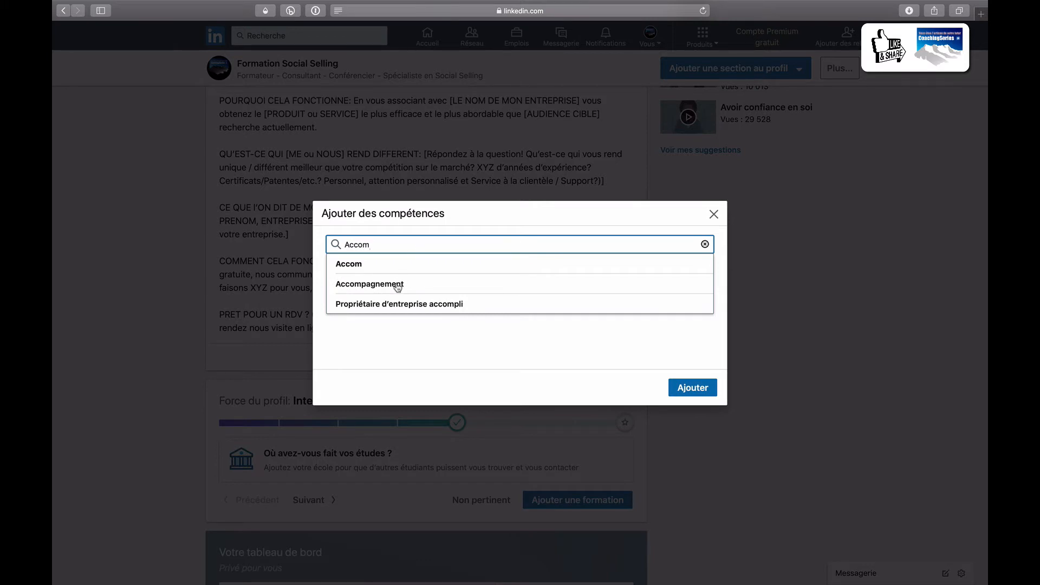
click(398, 286)
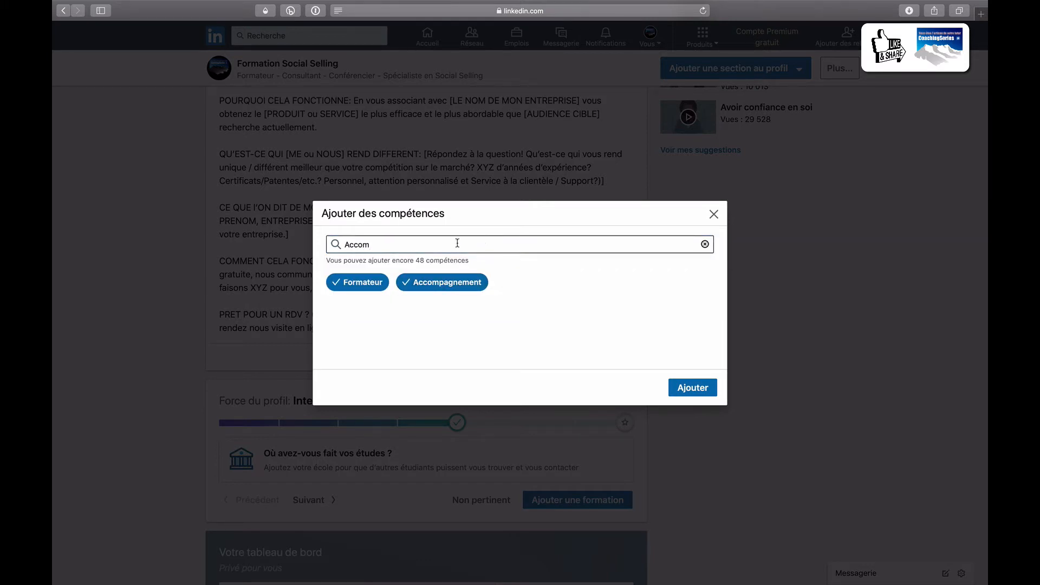
- Add Coaching as a third skill and save the skills to the profile
double_click(428, 246)
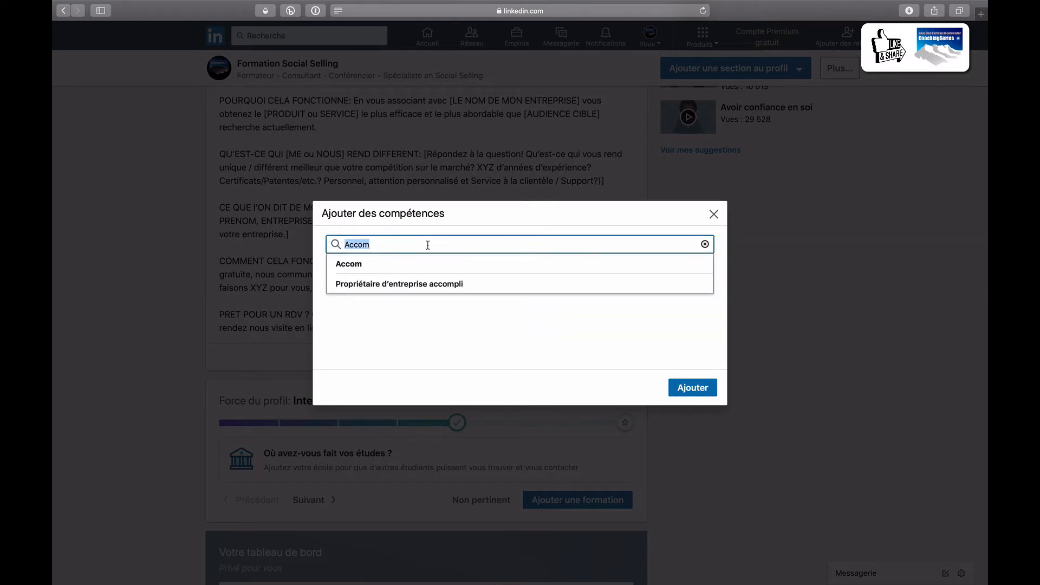
text(Coaching)
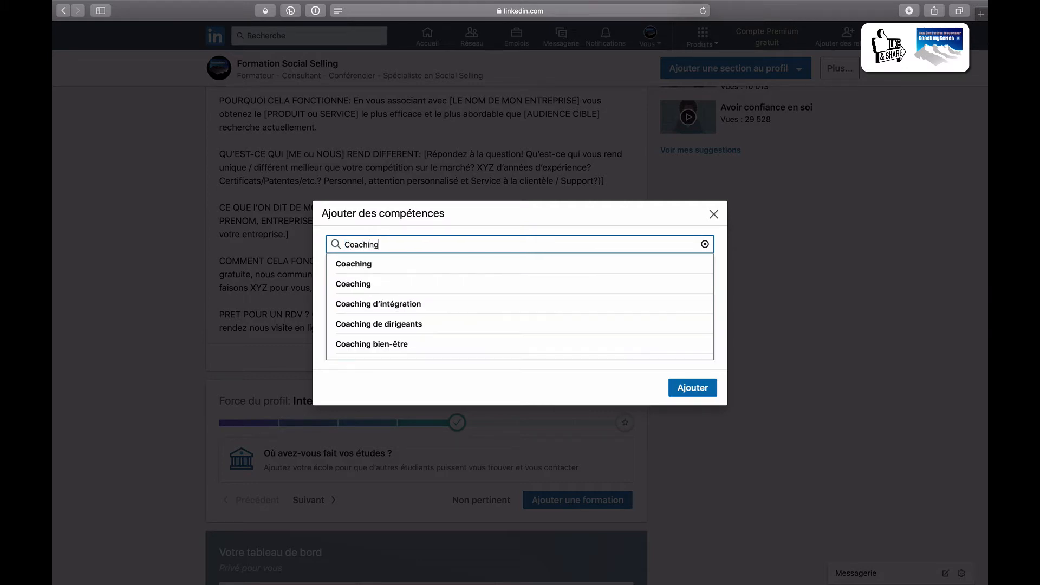
click(373, 286)
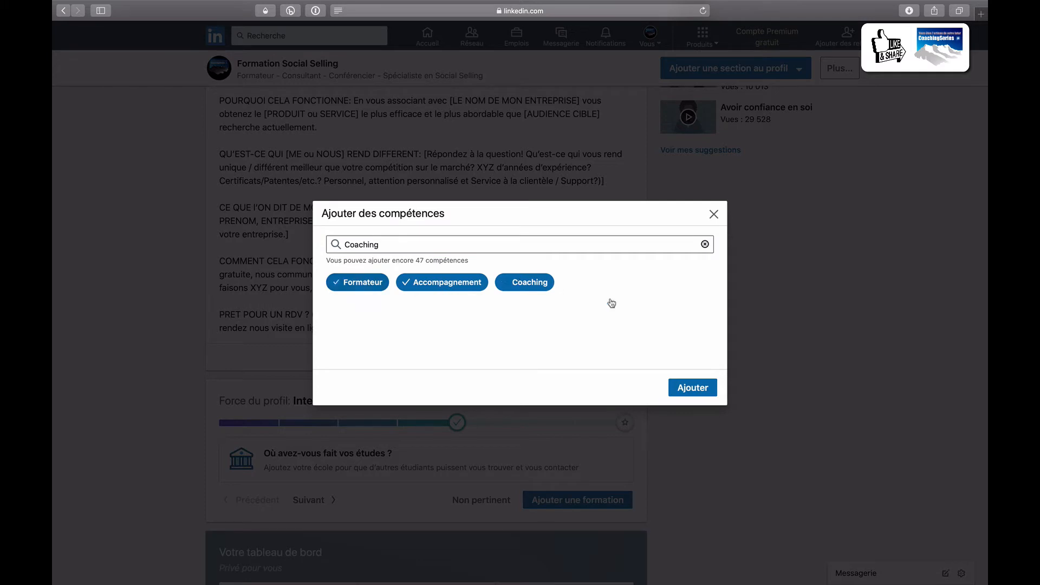
click(474, 245)
key(super+a)
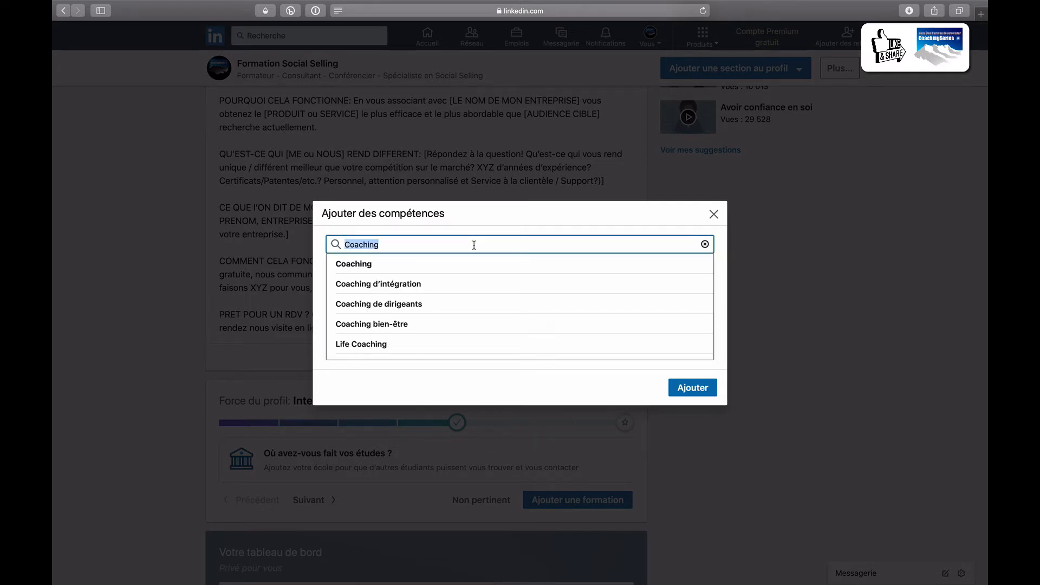
click(655, 233)
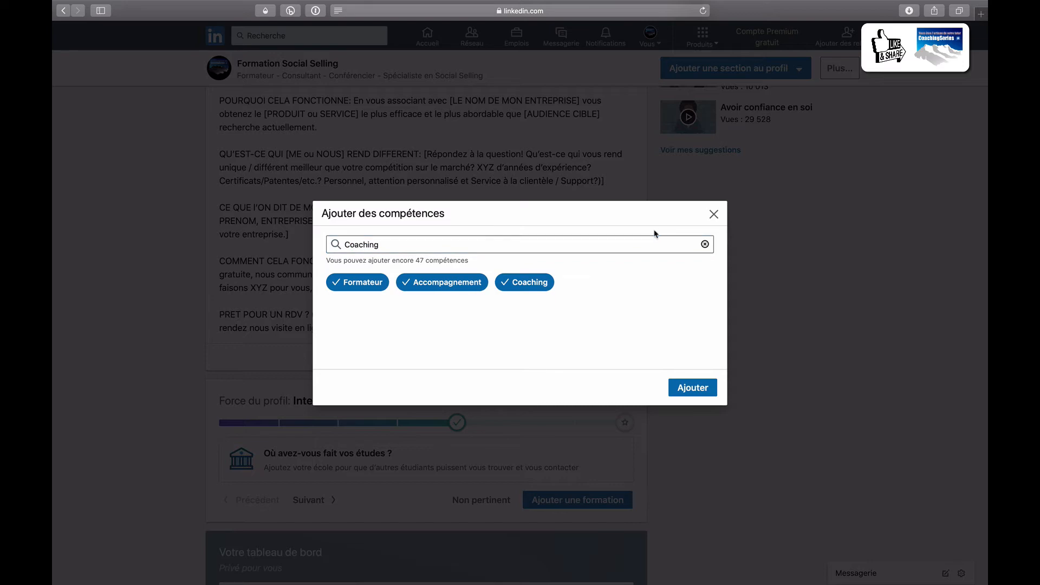
click(693, 387)
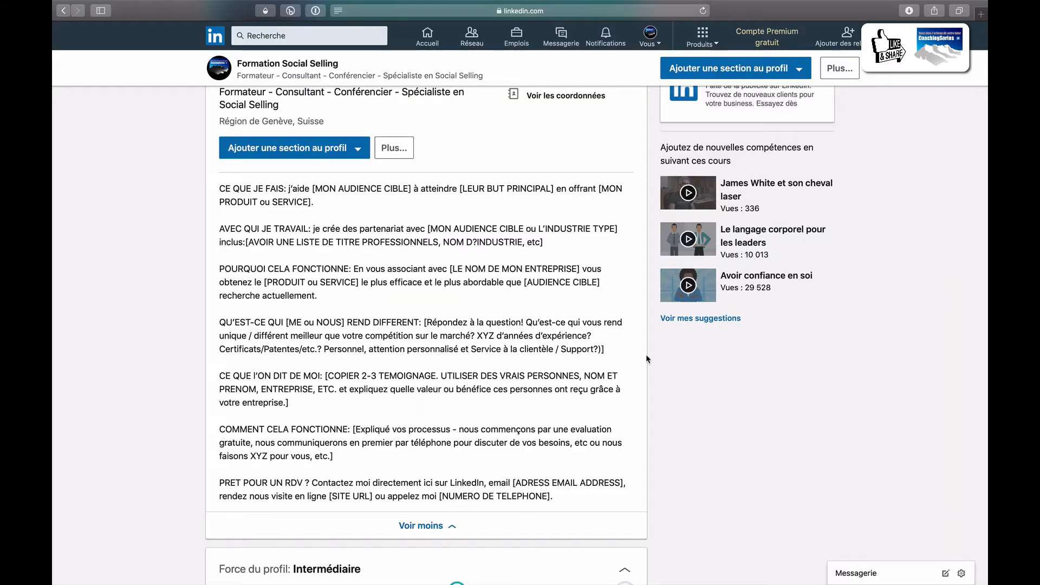
scroll(492, 231, down, 5)
scroll(492, 230, down, 10)
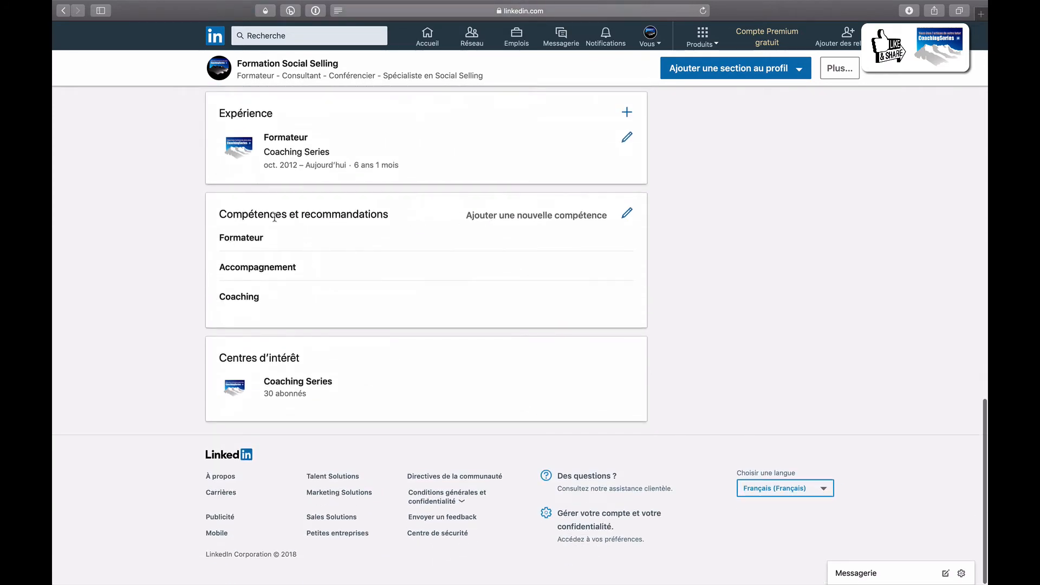
scroll(543, 242, down, 1)
scroll(543, 241, up, 15)
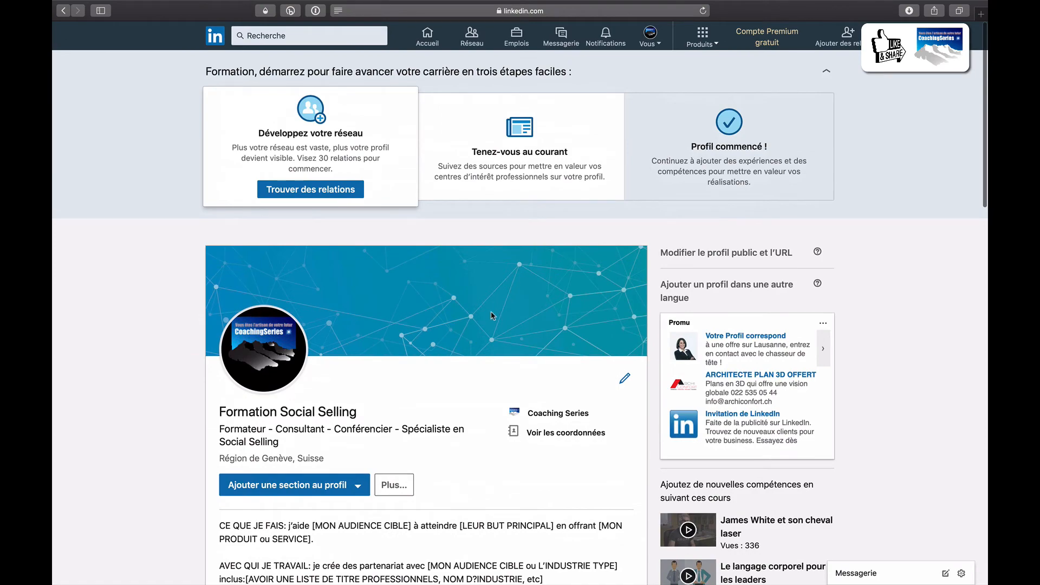
scroll(492, 316, down, 5)
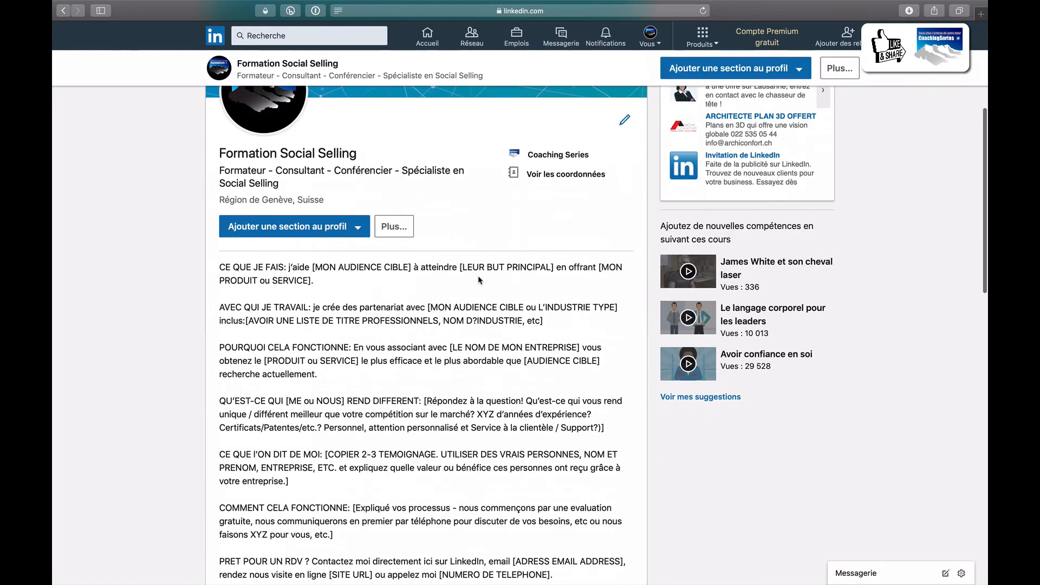
scroll(479, 280, down, 3)
scroll(479, 280, up, 5)
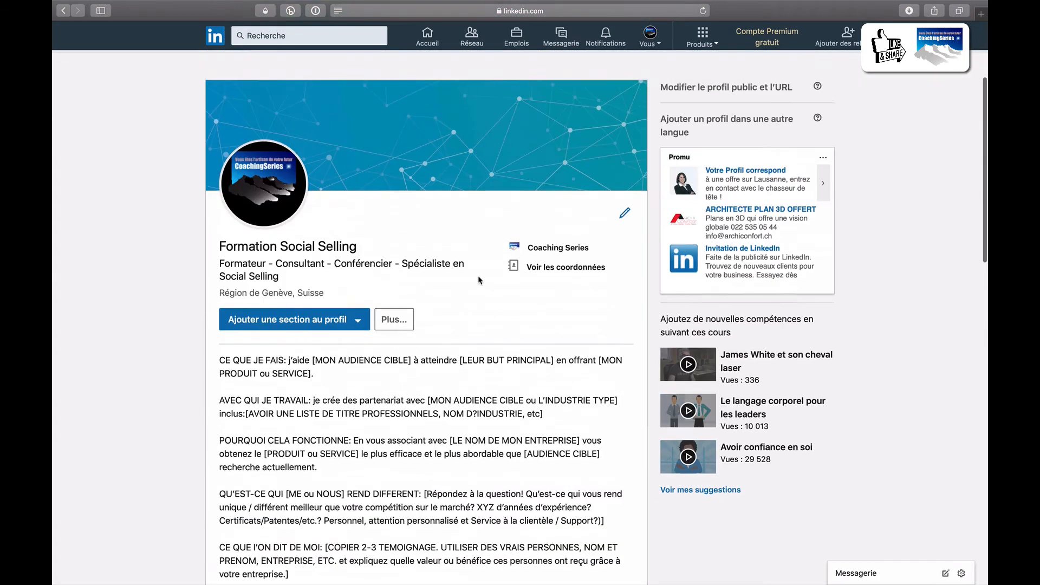
- Browse the add-section list, including Langues prises en charge, then close it
click(395, 321)
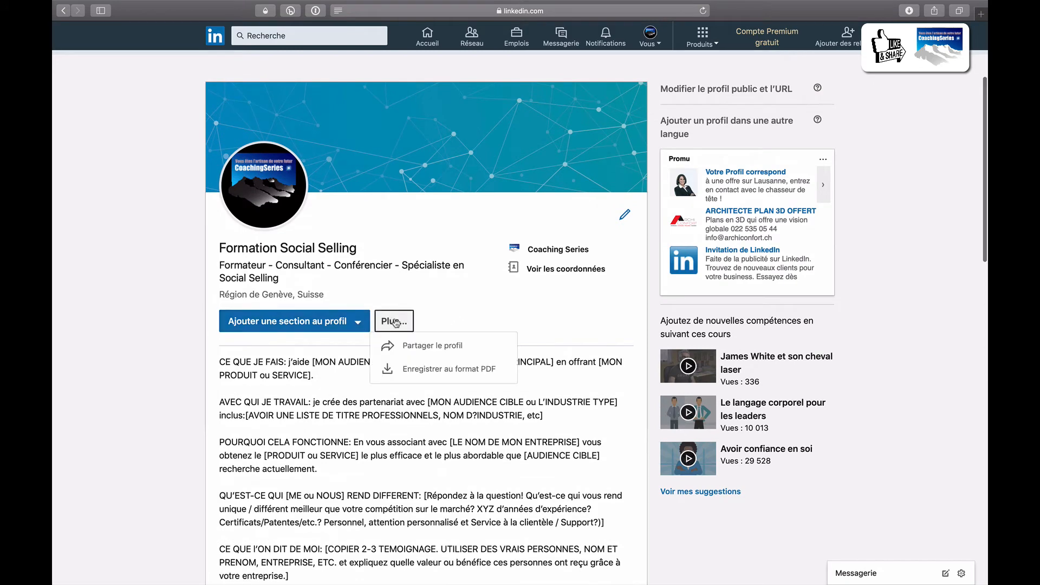
click(396, 322)
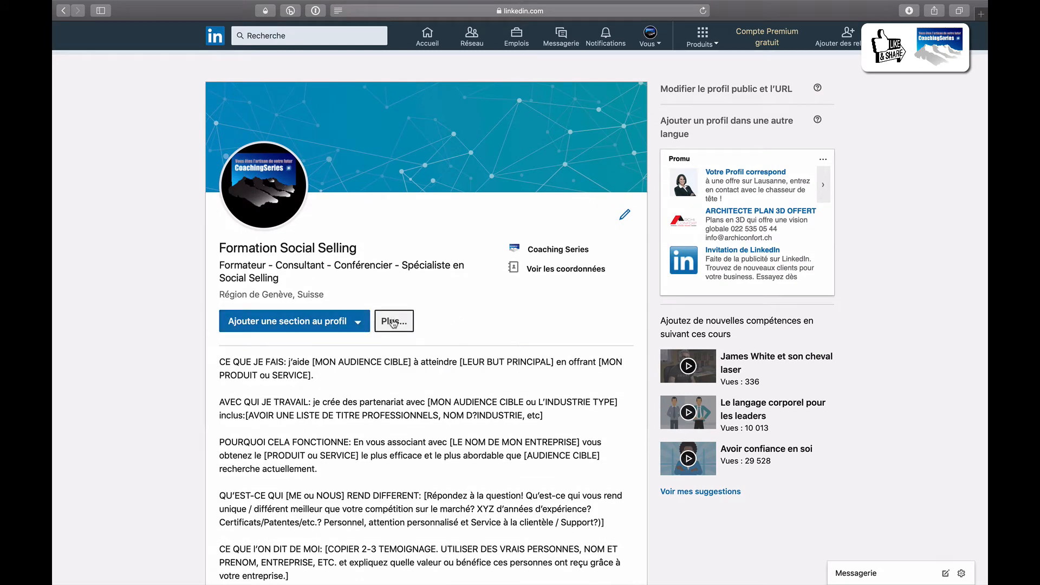
click(359, 325)
scroll(339, 391, down, 2)
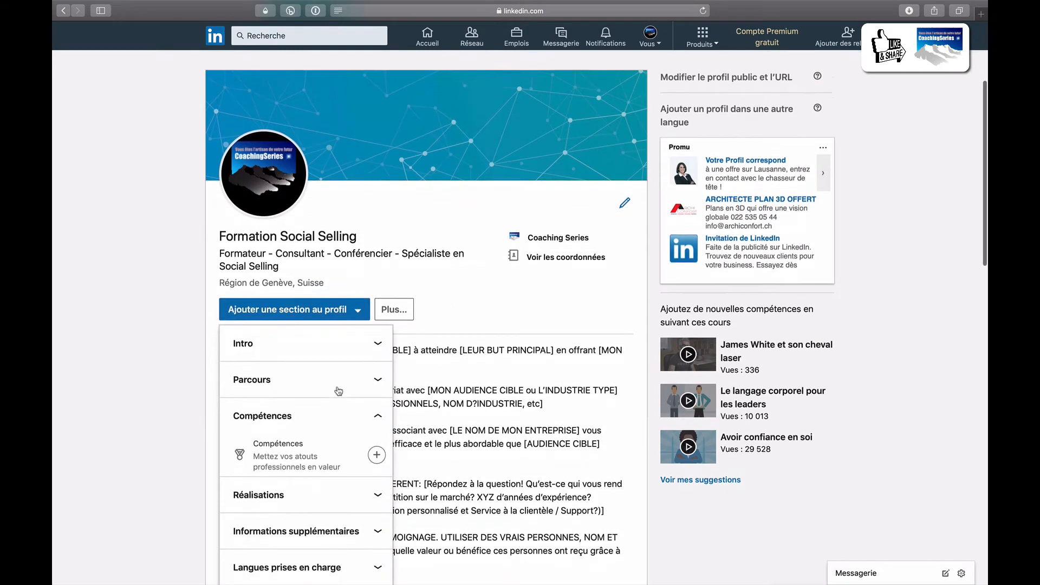
scroll(338, 392, down, 1)
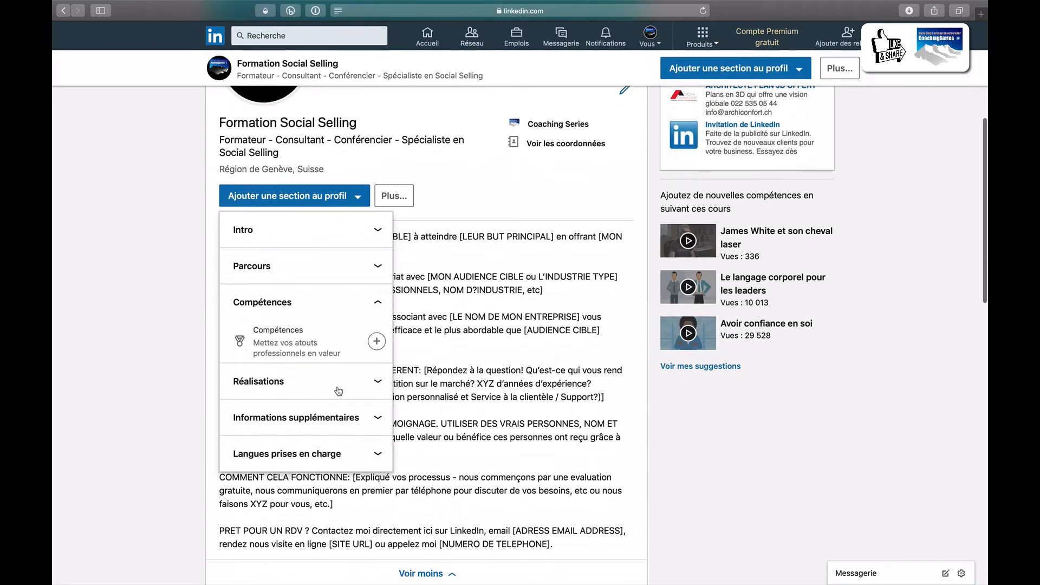
click(377, 460)
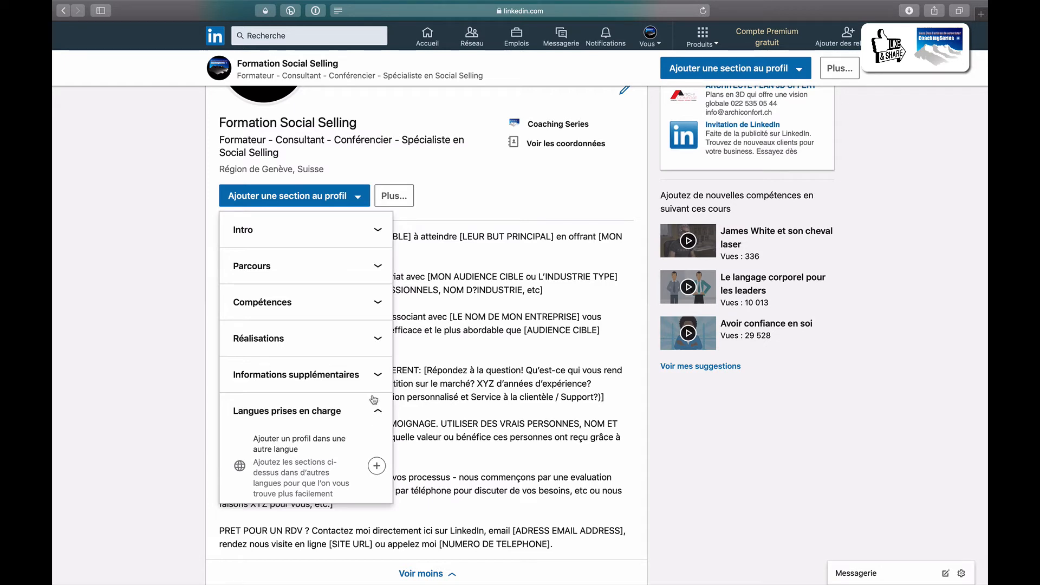
key(Escape)
scroll(392, 318, down, 5)
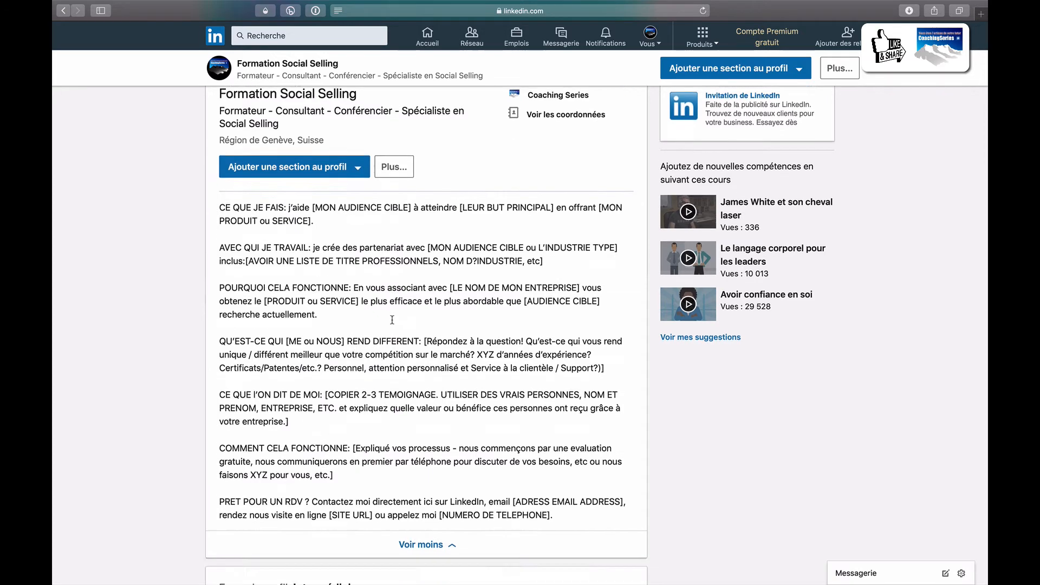
scroll(391, 320, up, 3)
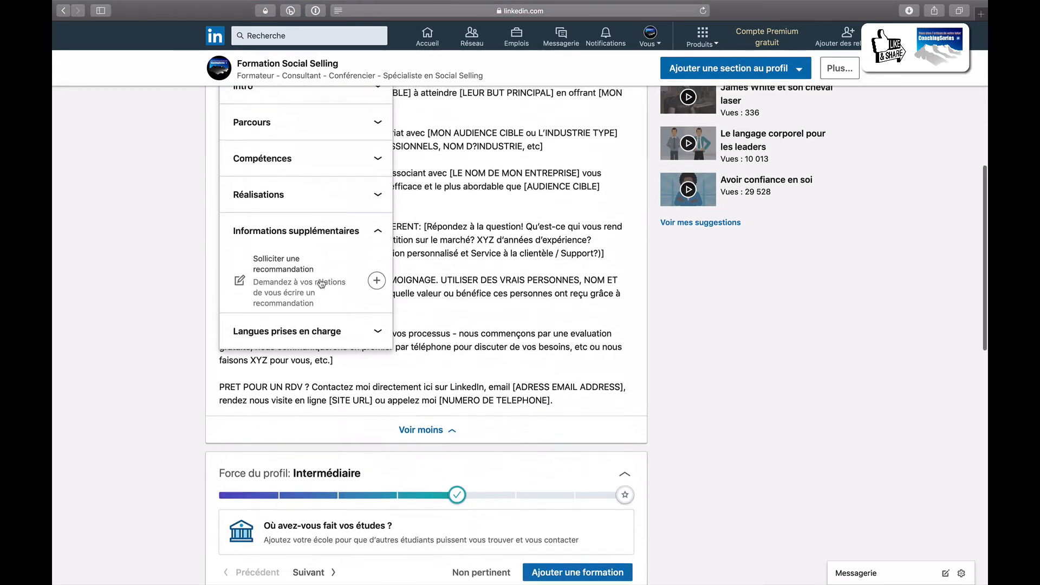
scroll(321, 282, up, 2)
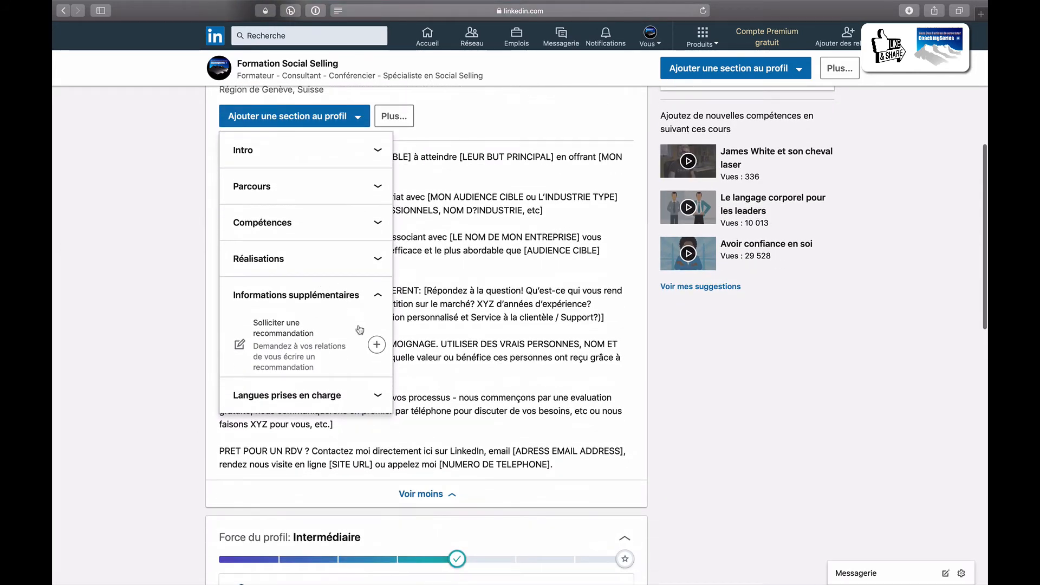
click(457, 131)
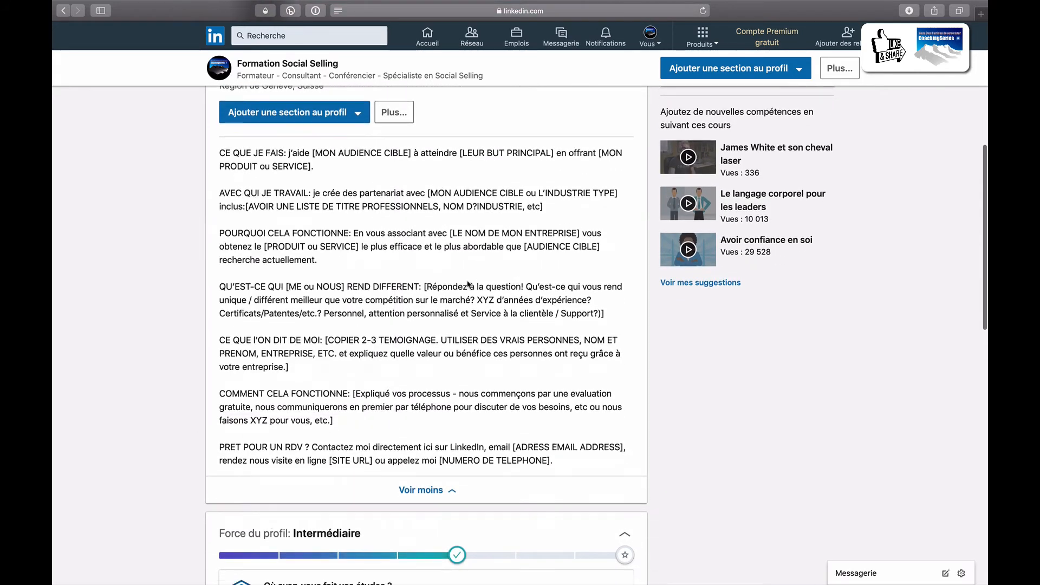
- Reopen the add-section list and expand the Parcours category
scroll(469, 284, down, 15)
scroll(471, 277, up, 15)
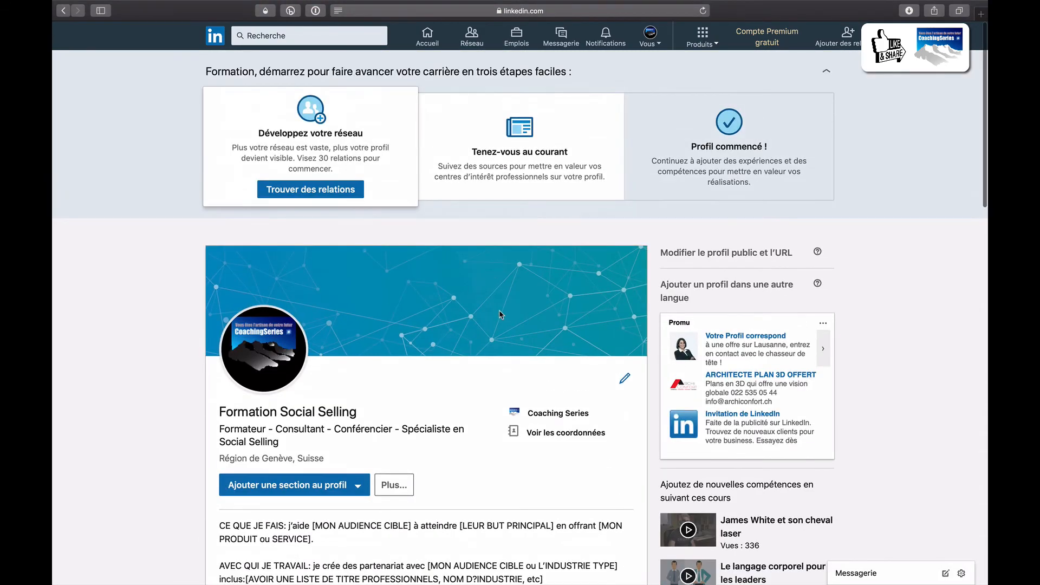
scroll(470, 406, down, 3)
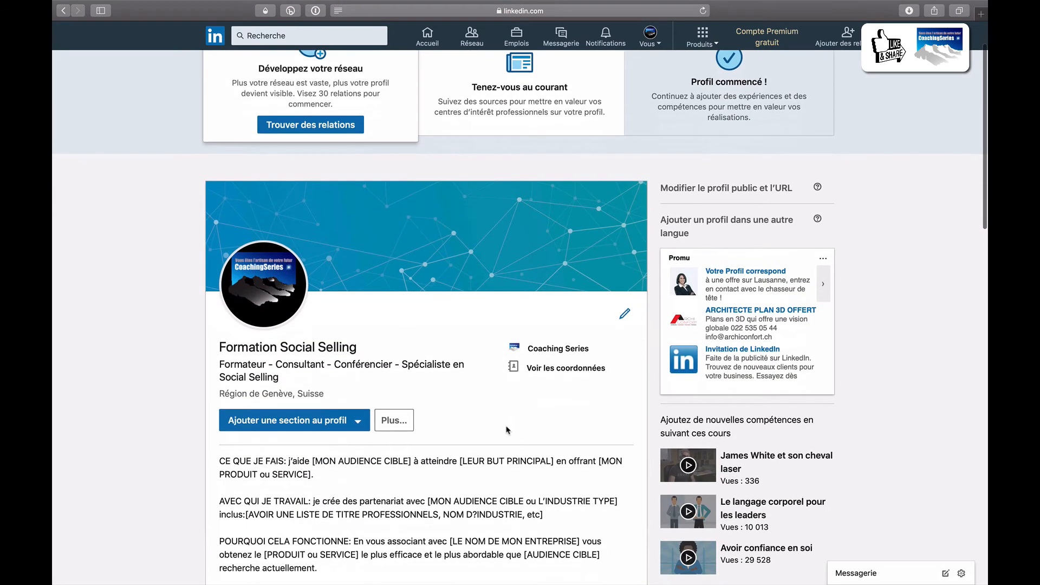
scroll(509, 430, down, 3)
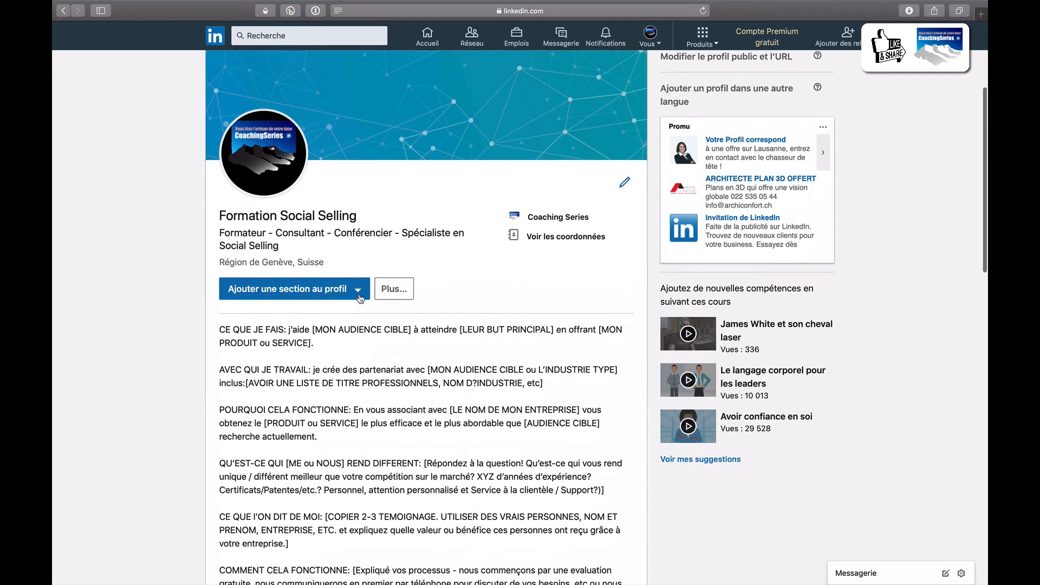
click(358, 291)
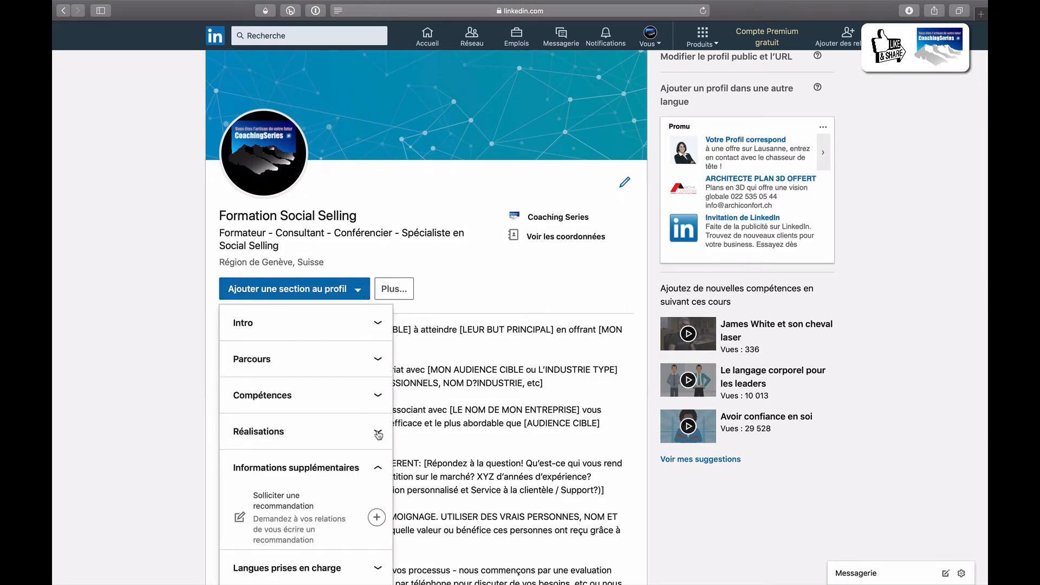
scroll(379, 434, down, 5)
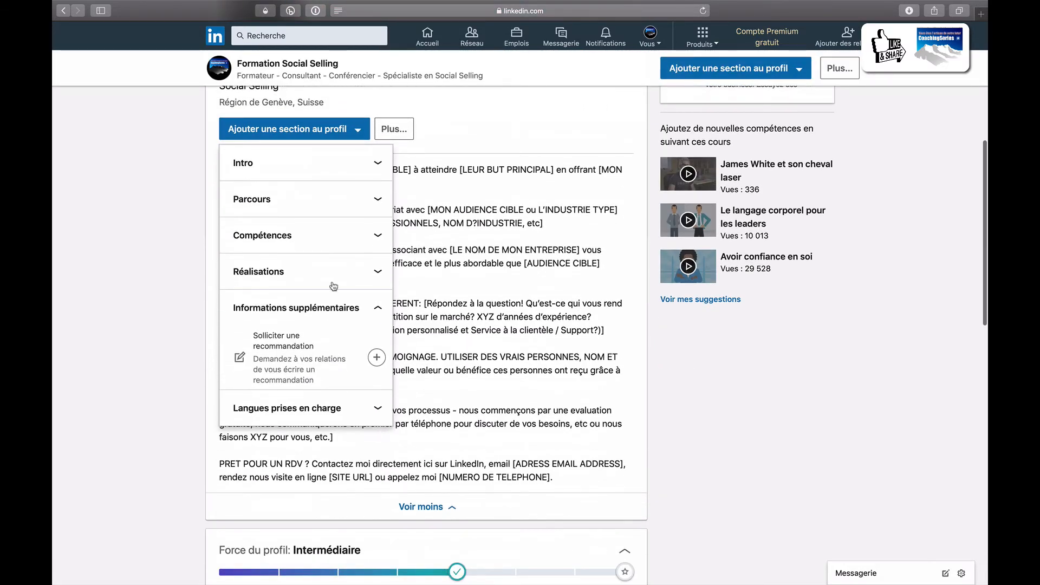
click(379, 201)
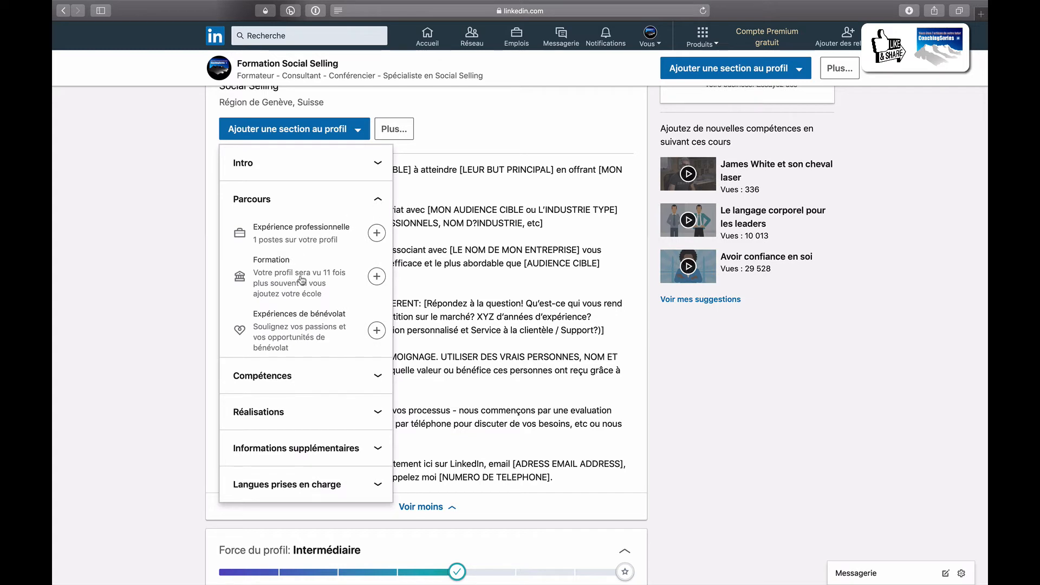
- Start an education entry with school Ecole Hôtelière de Genève | EHG and diploma 'Diplome en Management d'Entreprise'
click(376, 276)
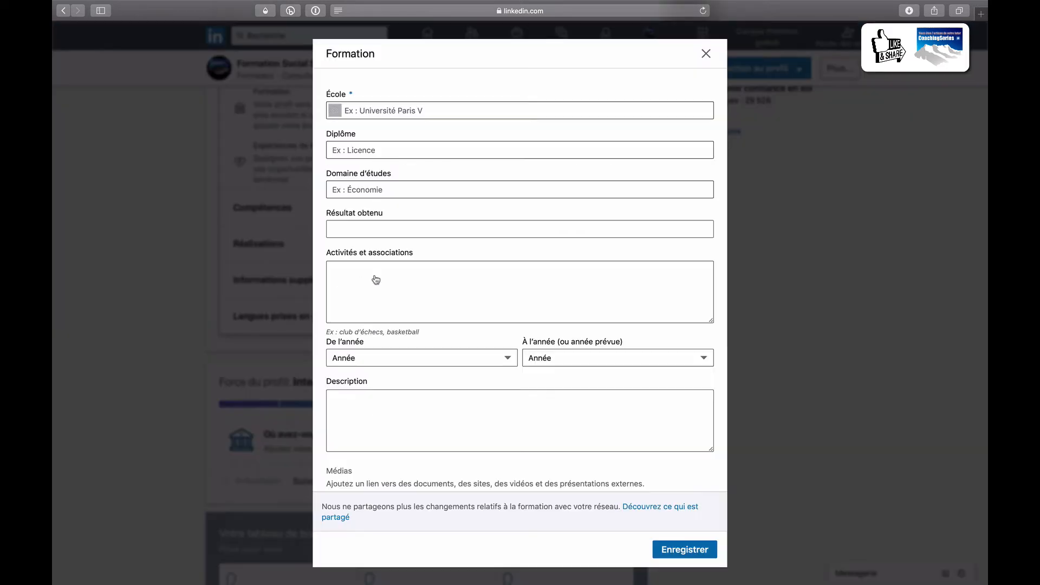
click(400, 110)
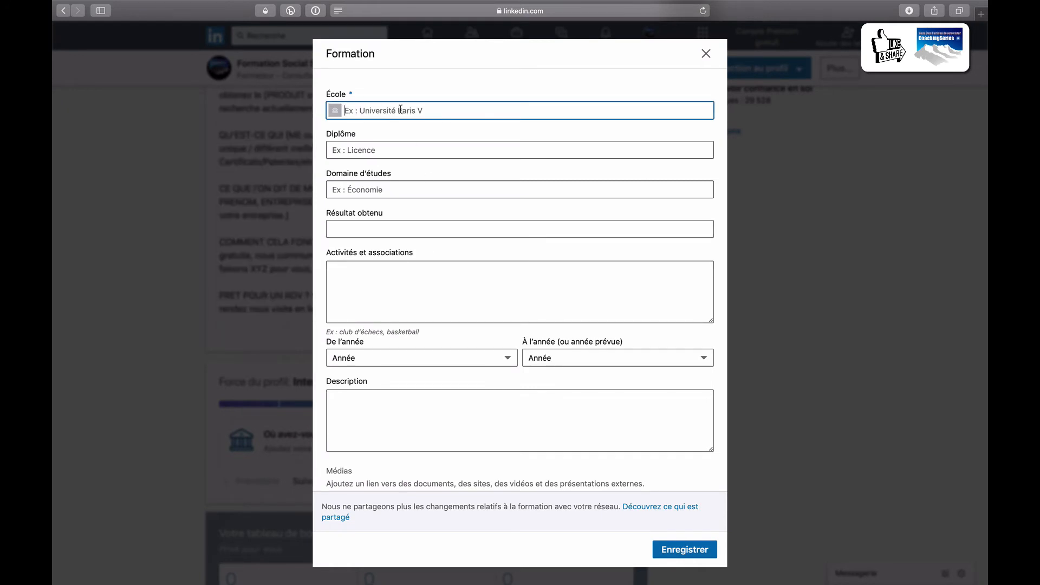
text(Ecole H)
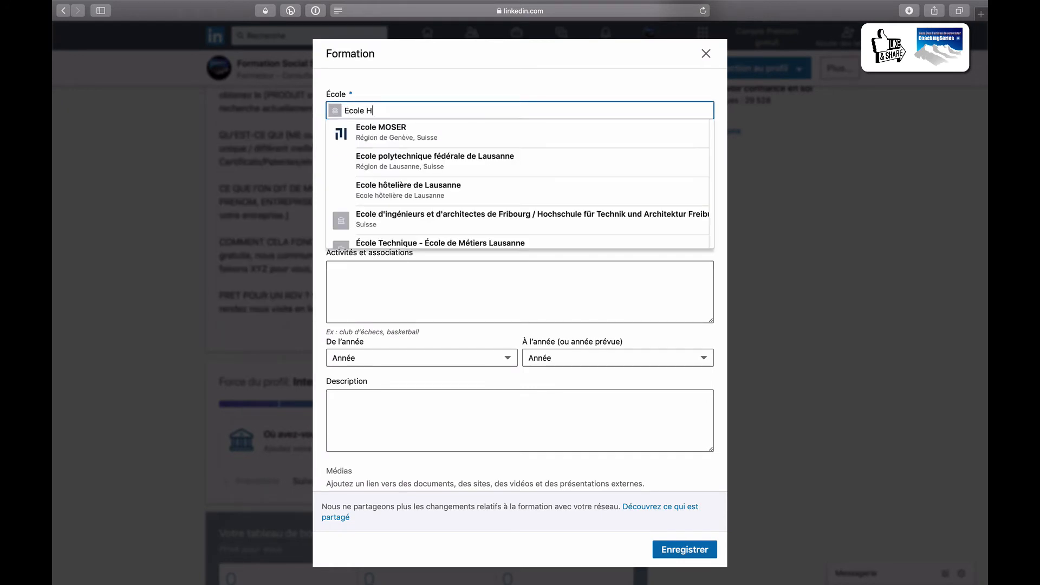
text(oteli)
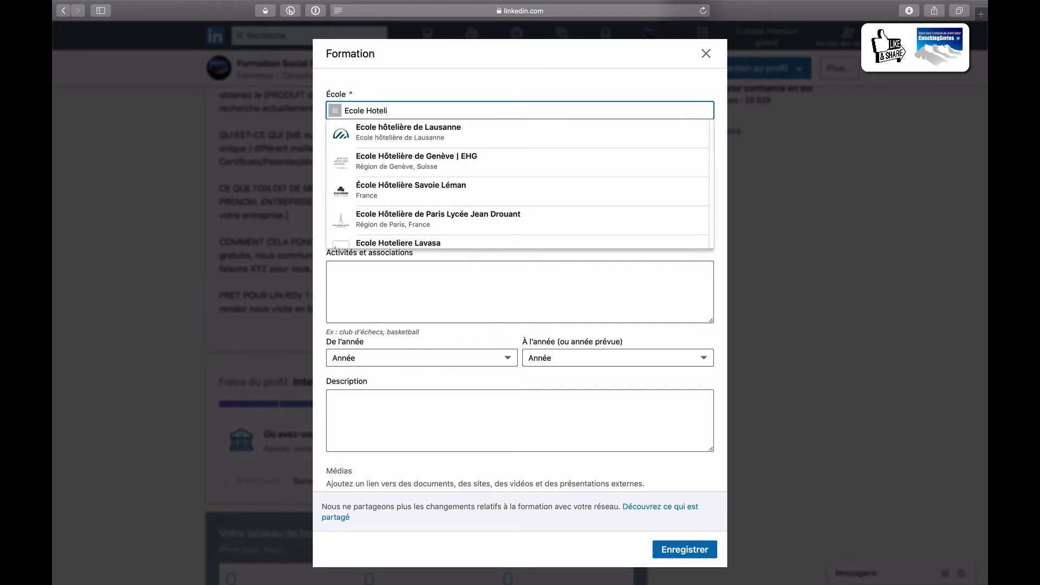
text(ère de Ge)
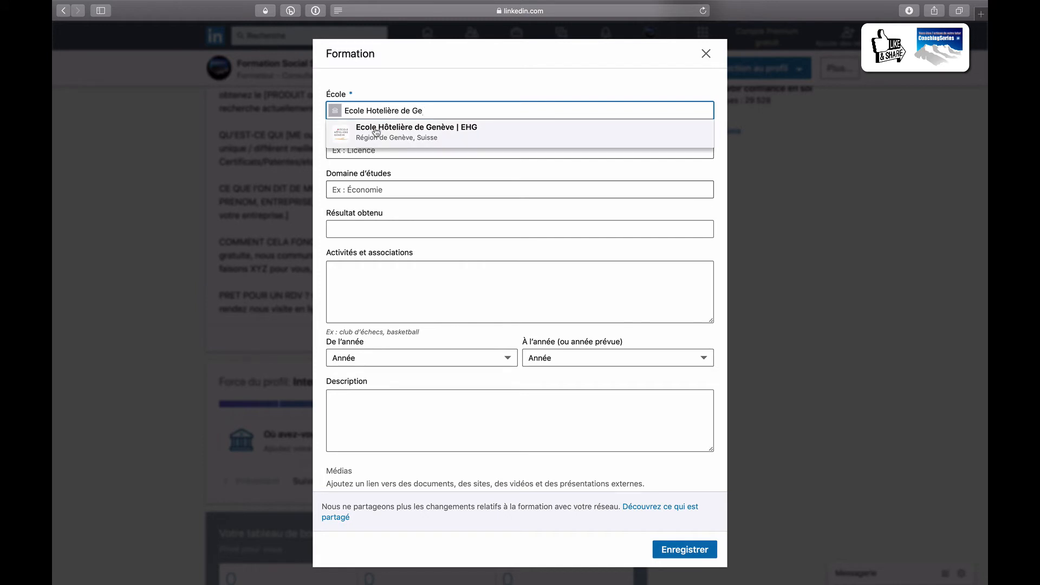
click(386, 138)
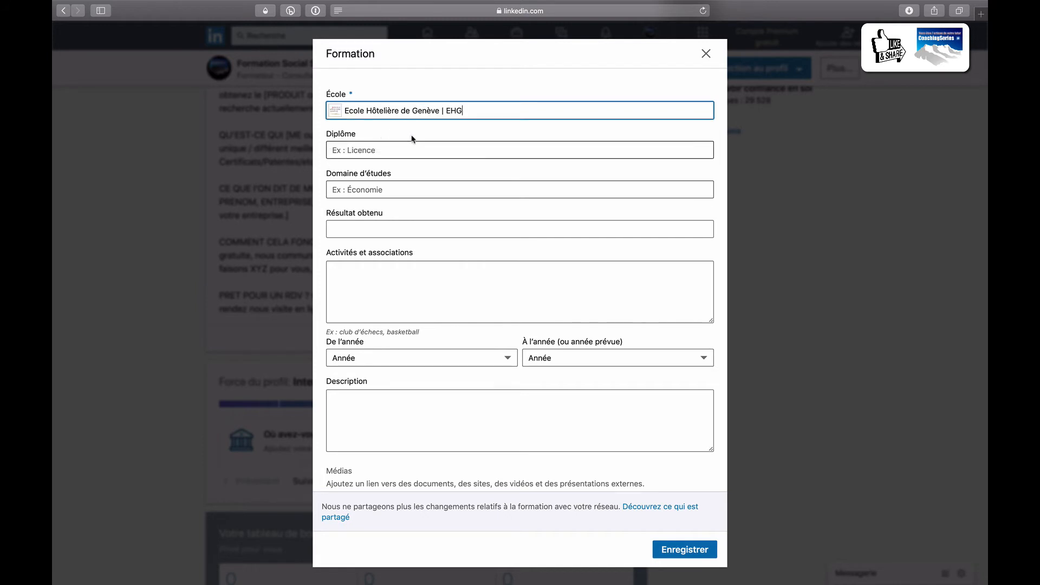
click(401, 149)
text(Di)
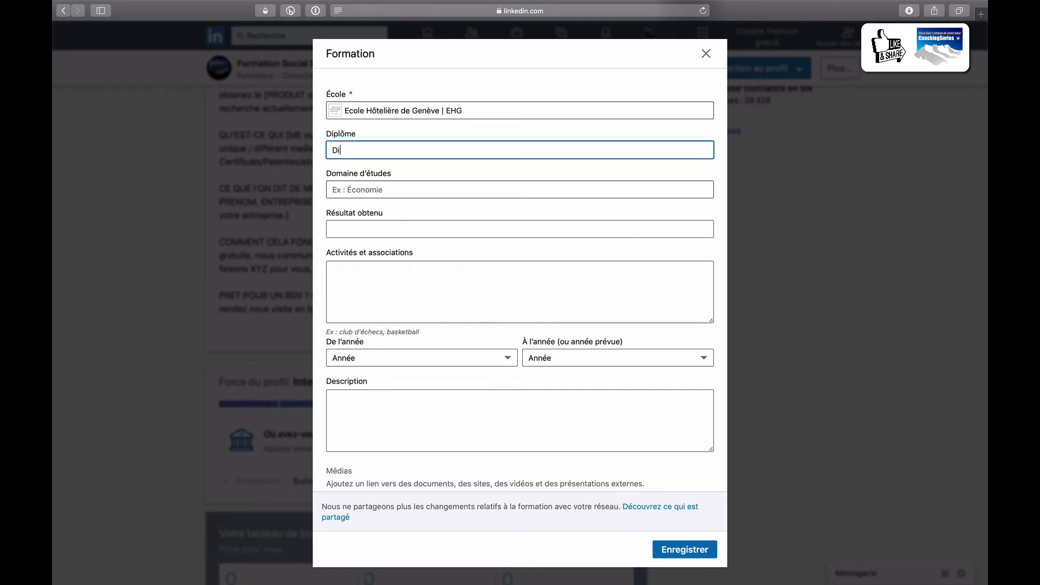
text(plome en Management)
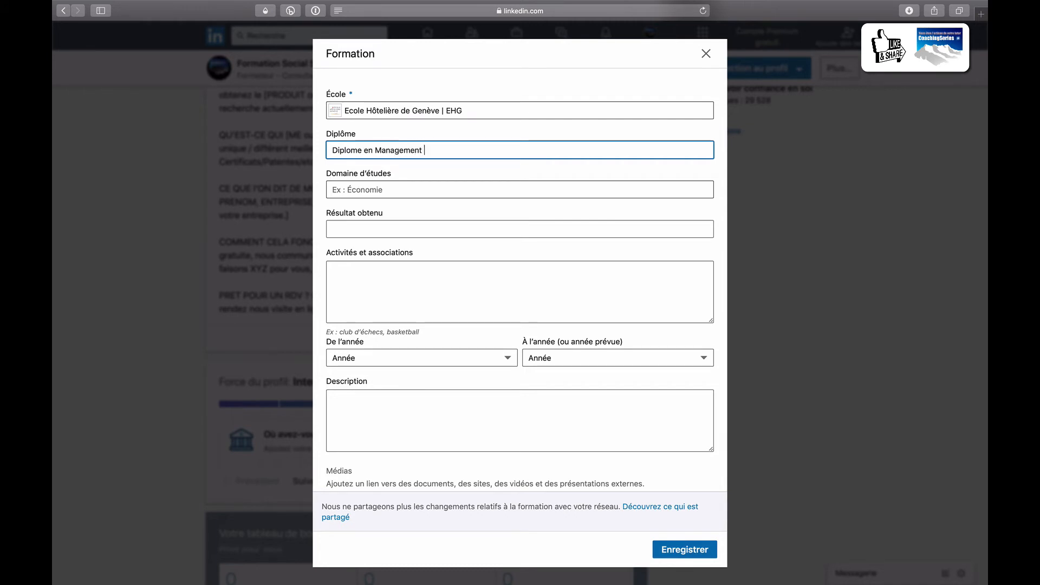
text( d'Entreprise)
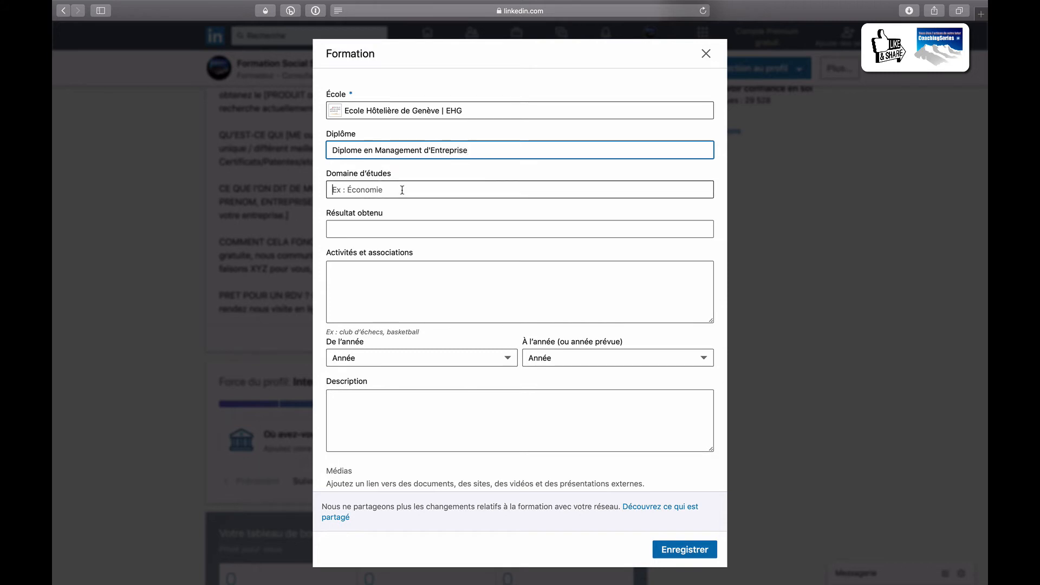
- Set the field of study to Management, dismissing the suggestion
click(403, 190)
scroll(406, 184, down, 1)
text(Management)
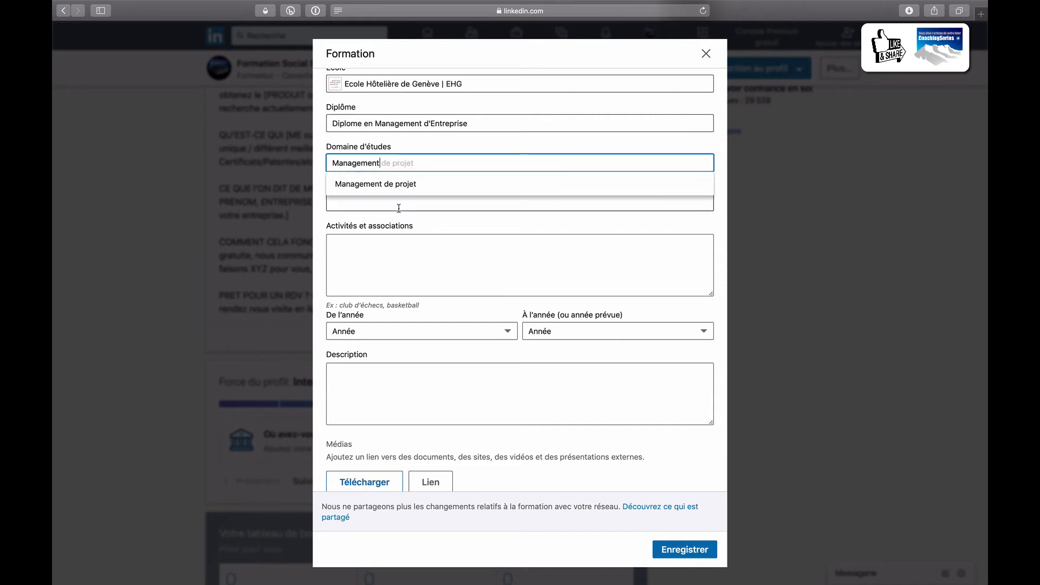
key(BackSpace)
key(BackSpace)
key(BackSpace)
key(BackSpace)
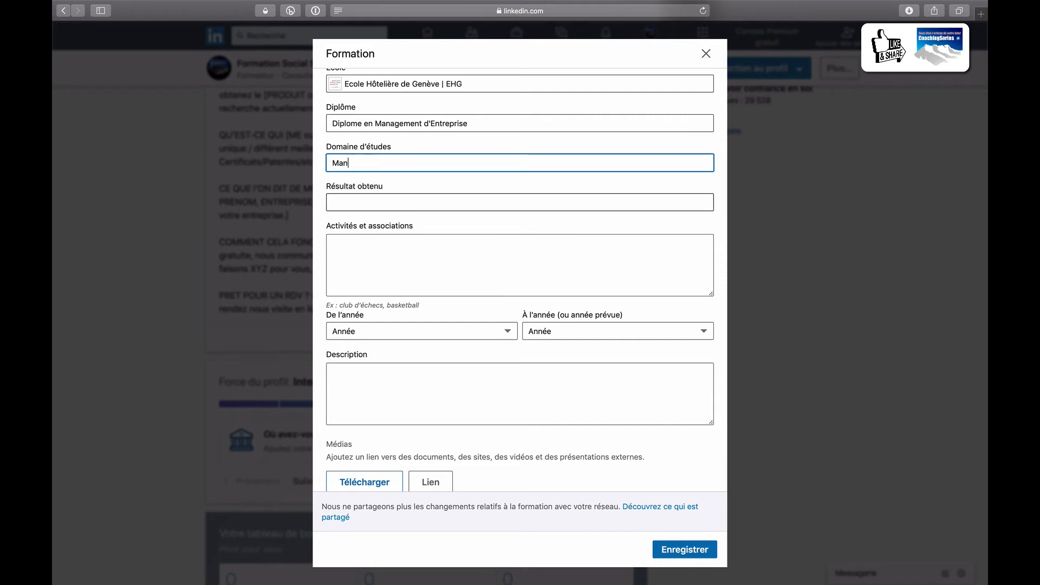
key(BackSpace)
key(BackSpace)
key(BackSpace)
text(MB)
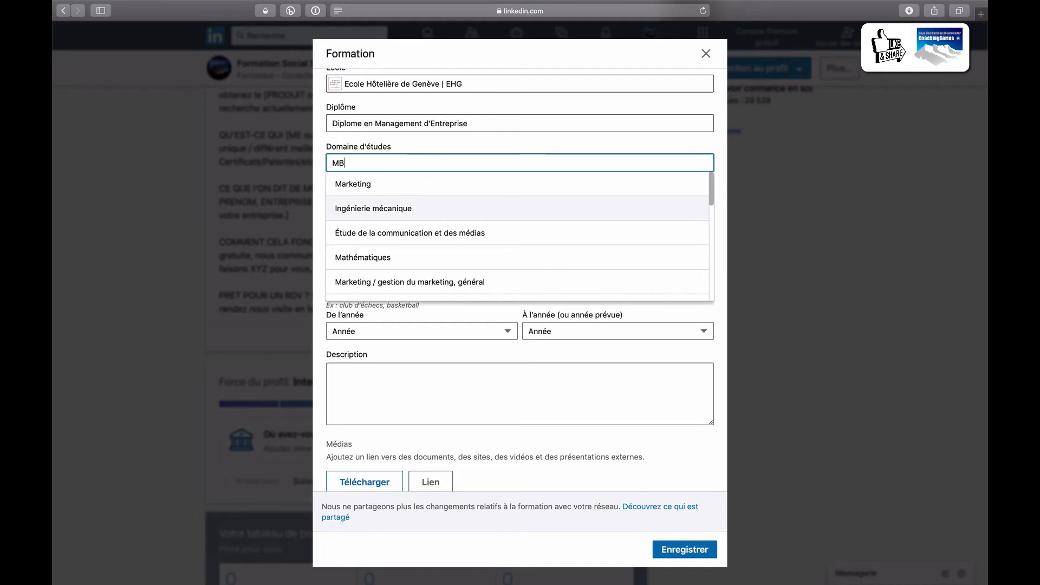
text(A)
key(BackSpace)
key(BackSpace)
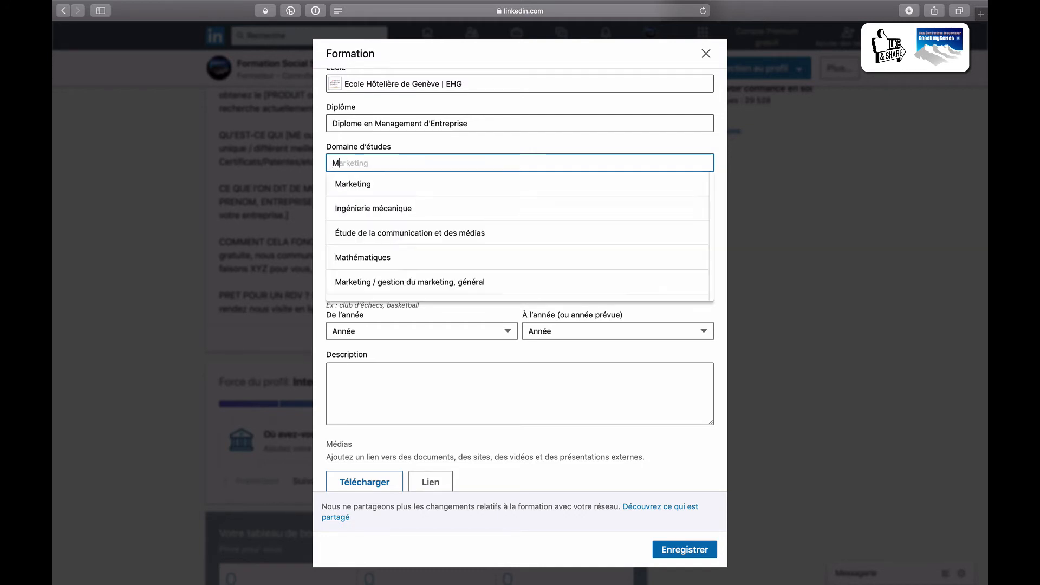
text(Direc)
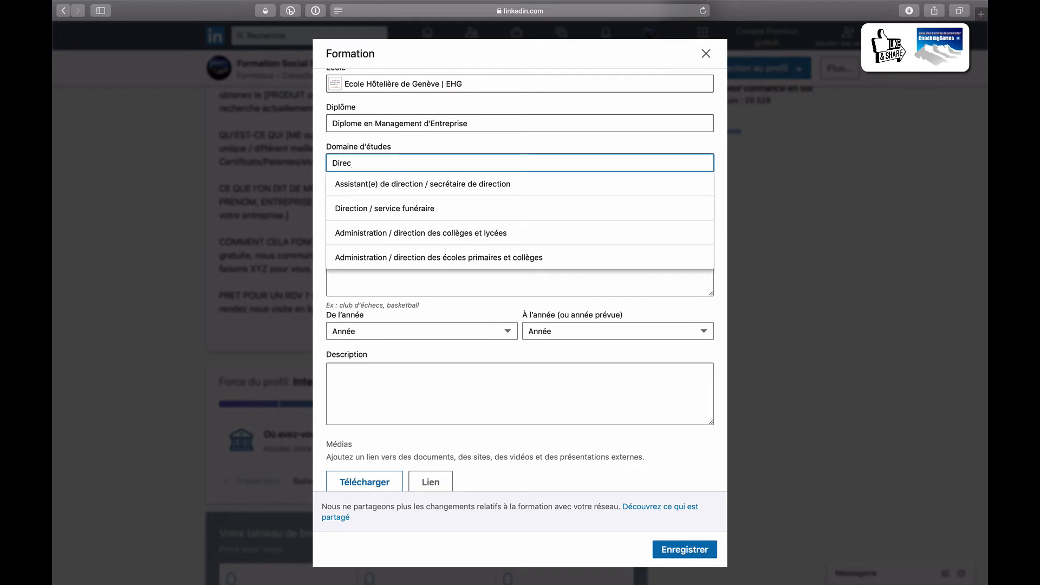
text(tion)
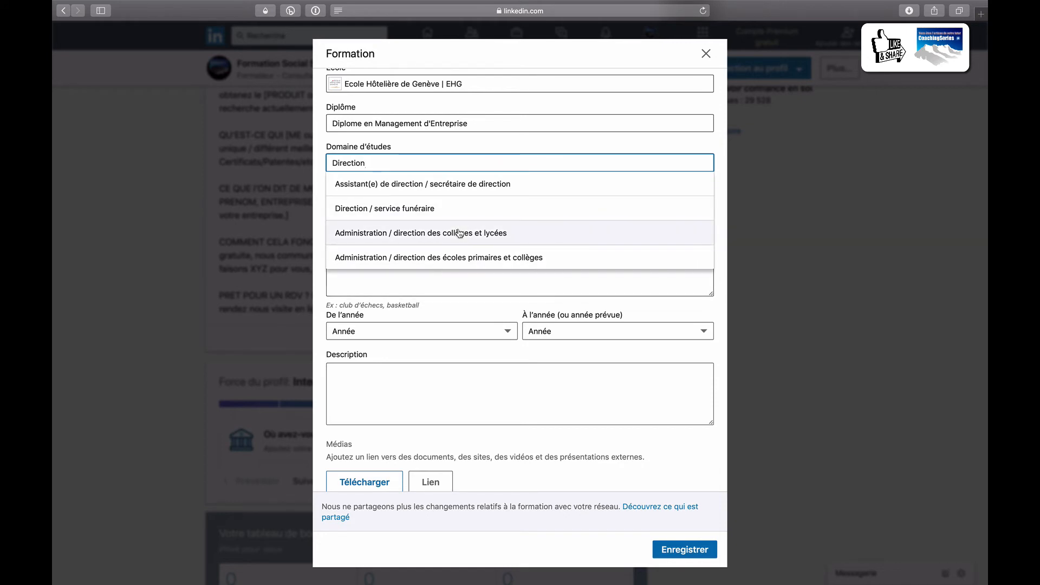
scroll(460, 233, down, 2)
scroll(459, 233, up, 2)
key(BackSpace)
key(BackSpace)
key(BackSpace)
key(BackSpace)
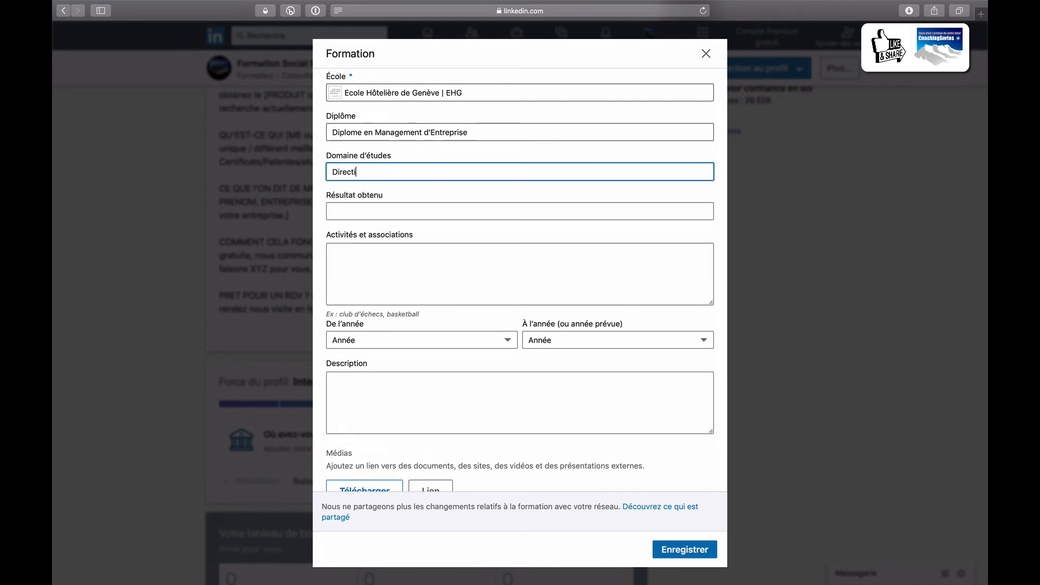
key(BackSpace)
key(BackSpace)
text(Management)
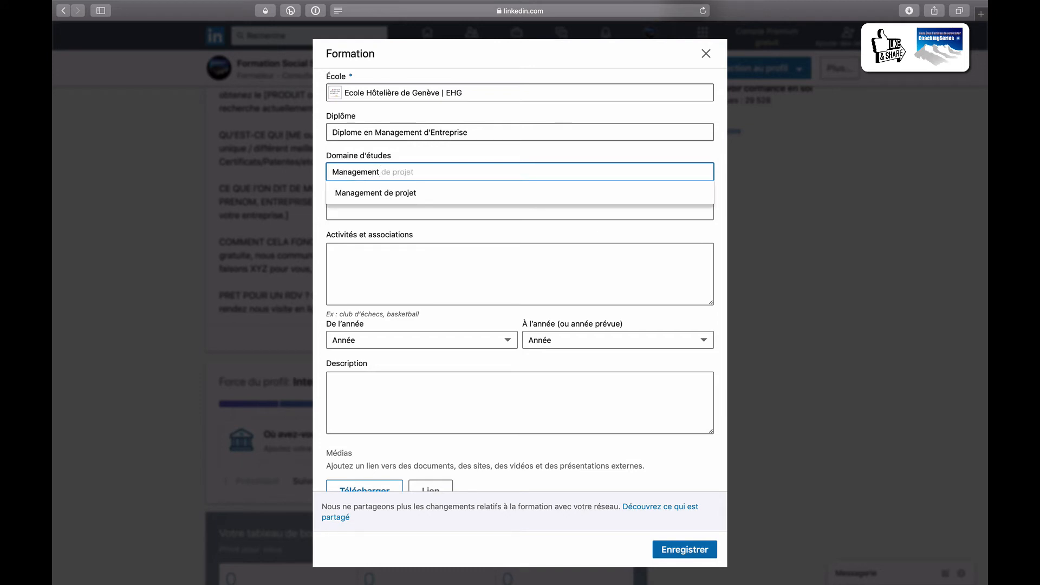
key(Escape)
click(443, 212)
scroll(442, 216, down, 2)
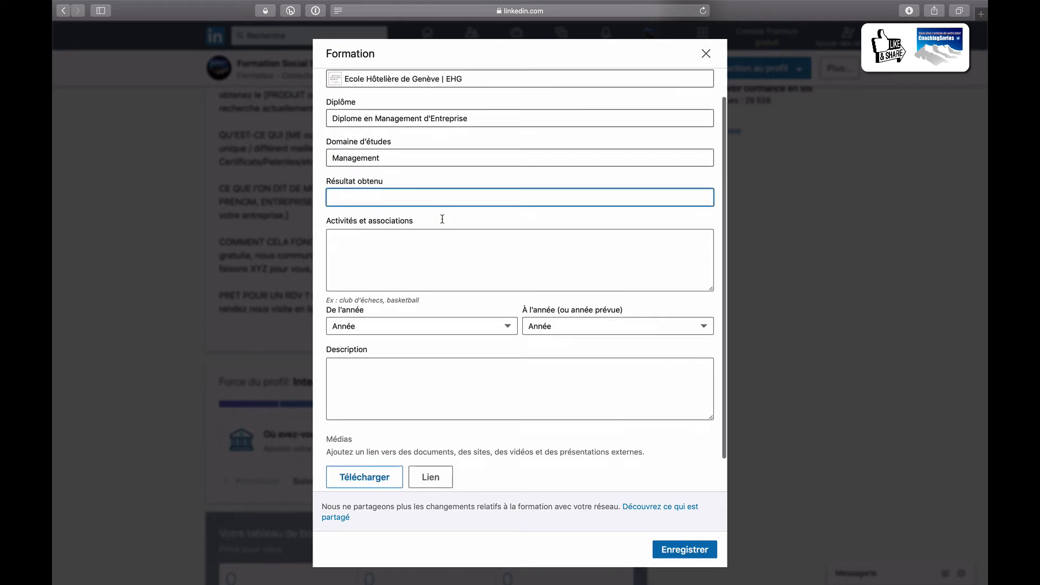
scroll(448, 224, down, 1)
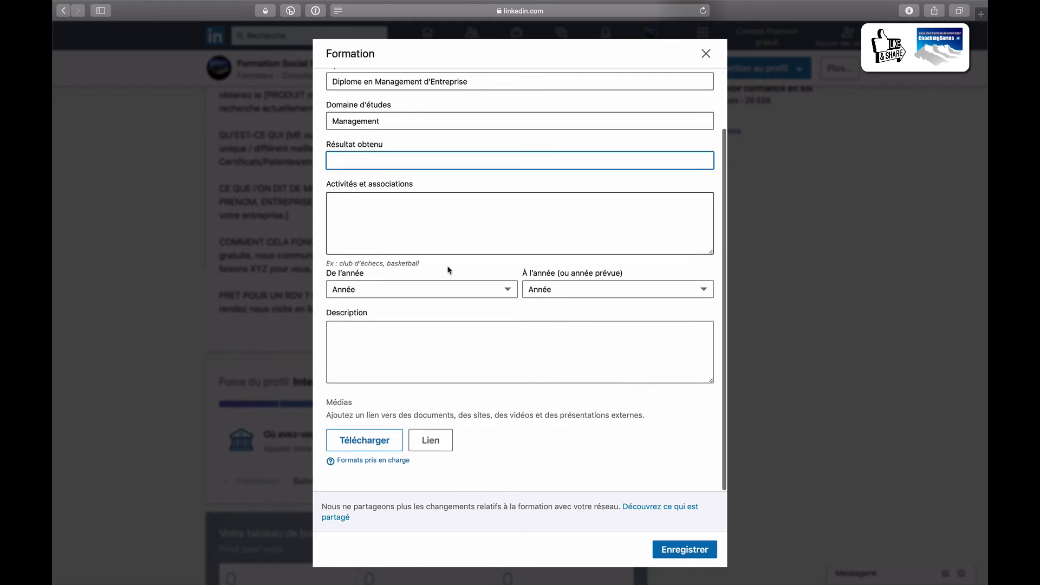
- Set the education period from 1990 to 1992
click(505, 292)
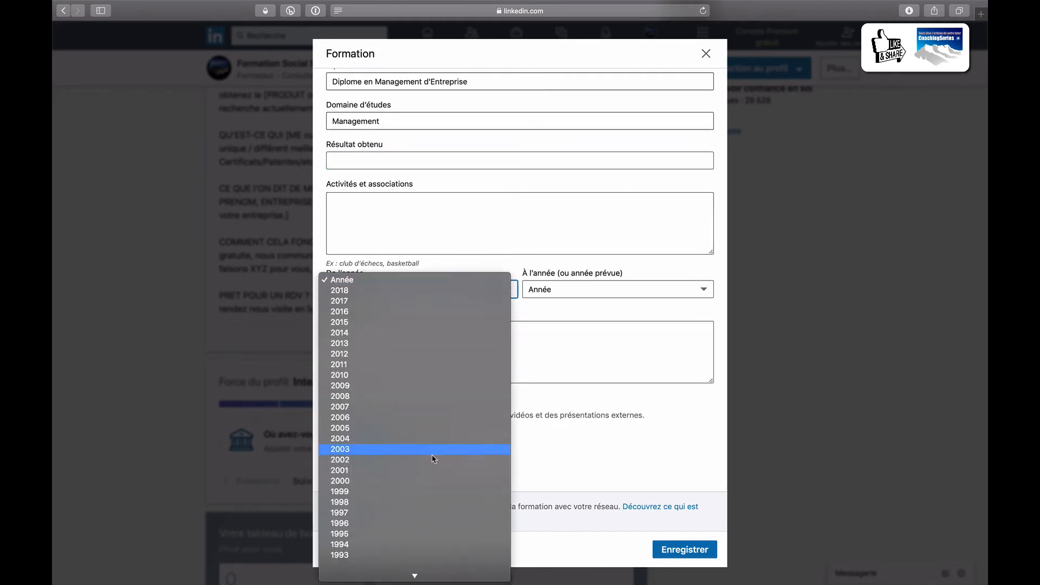
scroll(432, 458, down, 10)
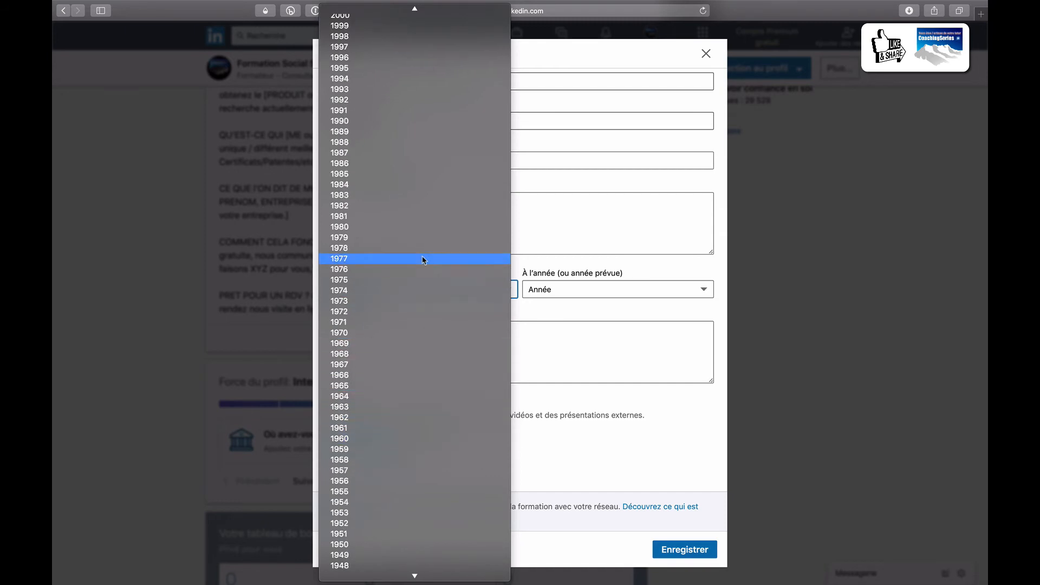
click(415, 119)
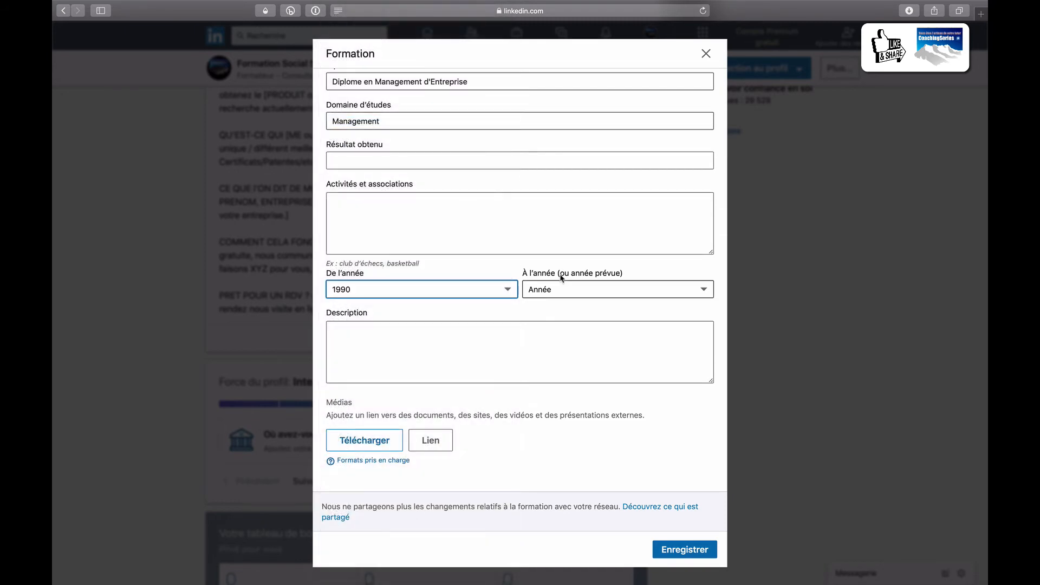
click(568, 291)
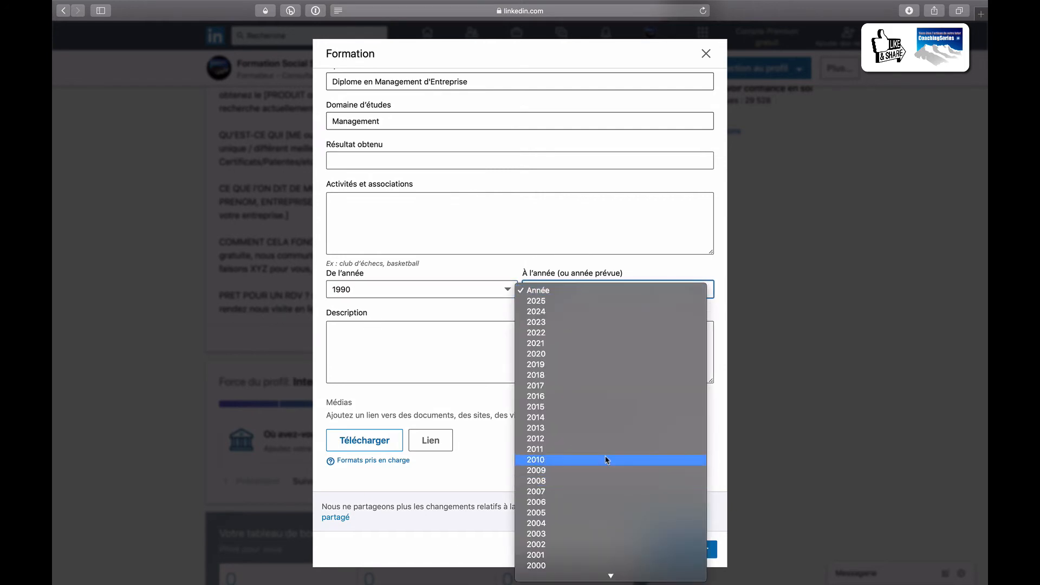
scroll(607, 460, down, 10)
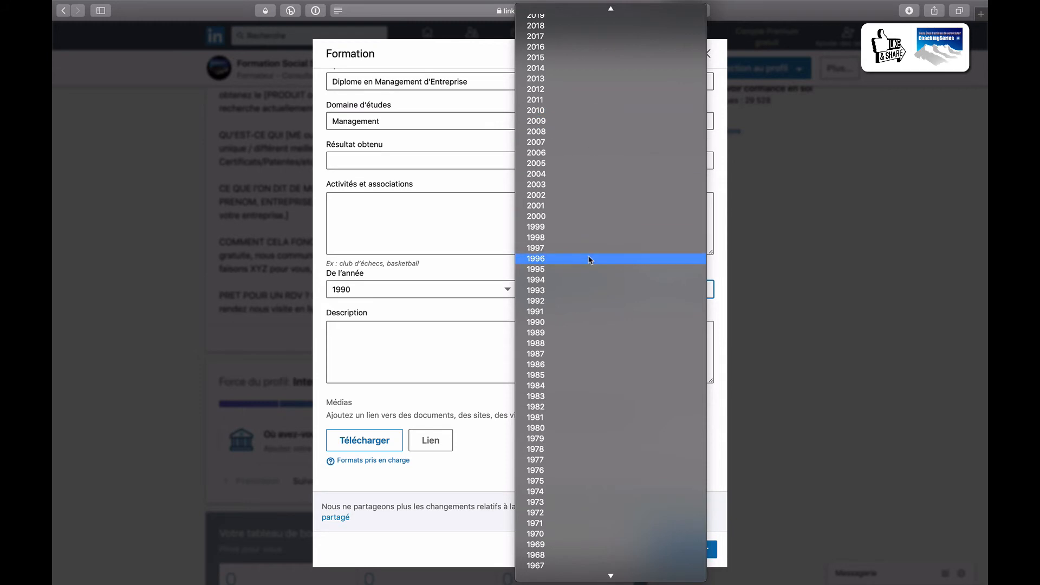
click(583, 305)
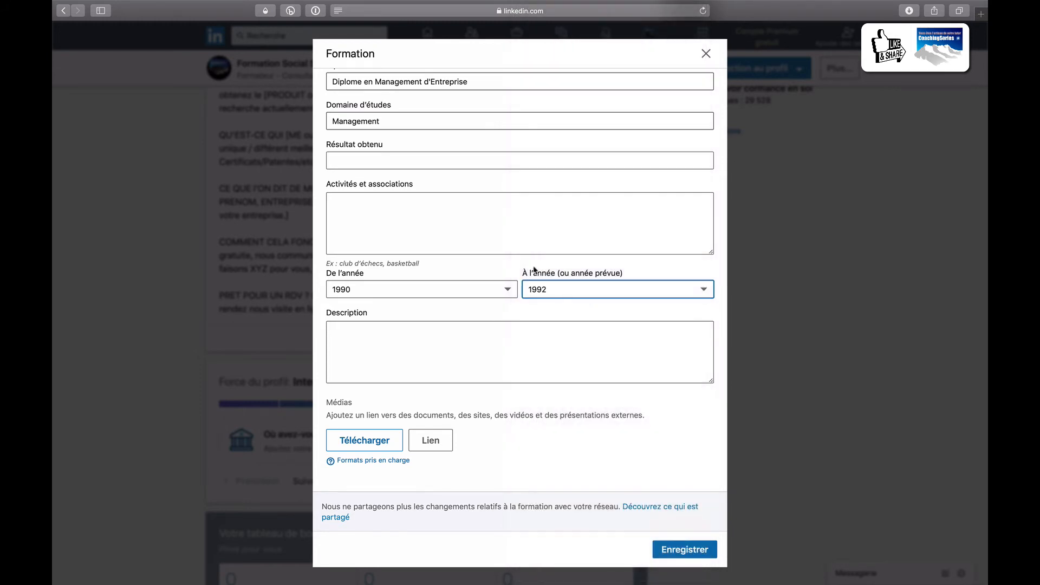
click(478, 353)
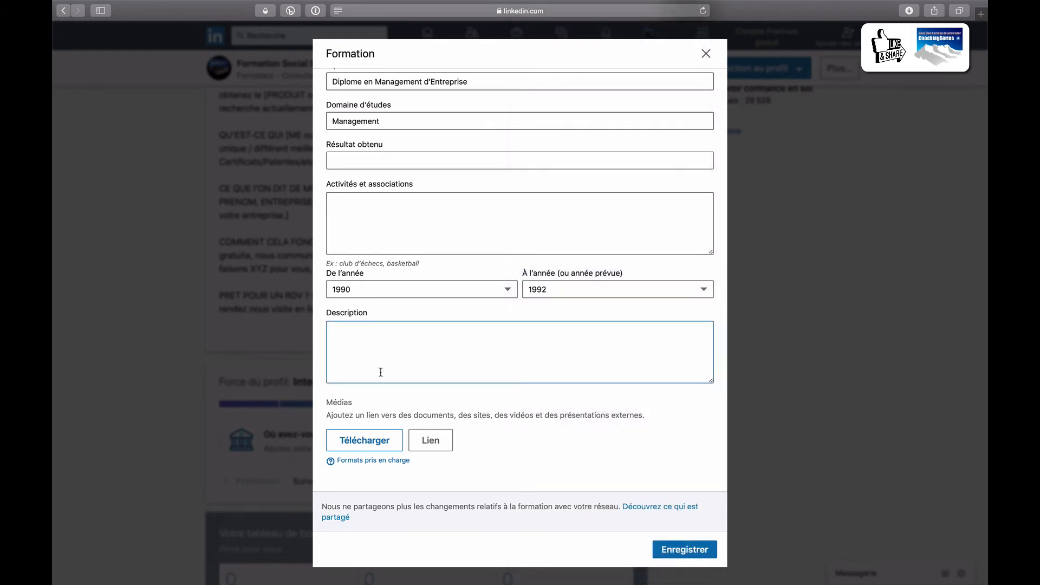
click(430, 441)
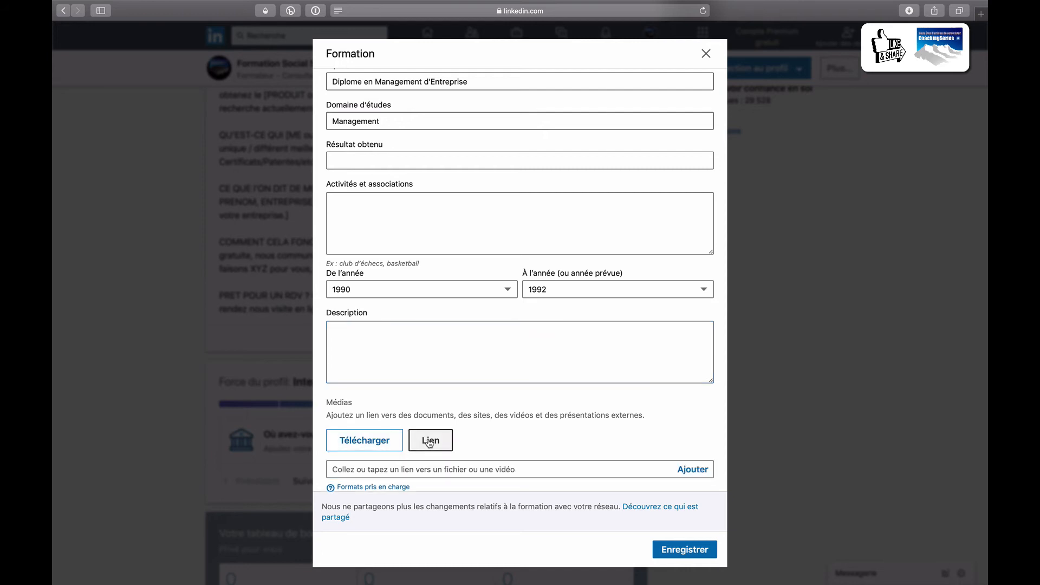
- Attach the ehg.ch school page as a media link to the education entry
scroll(515, 423, down, 2)
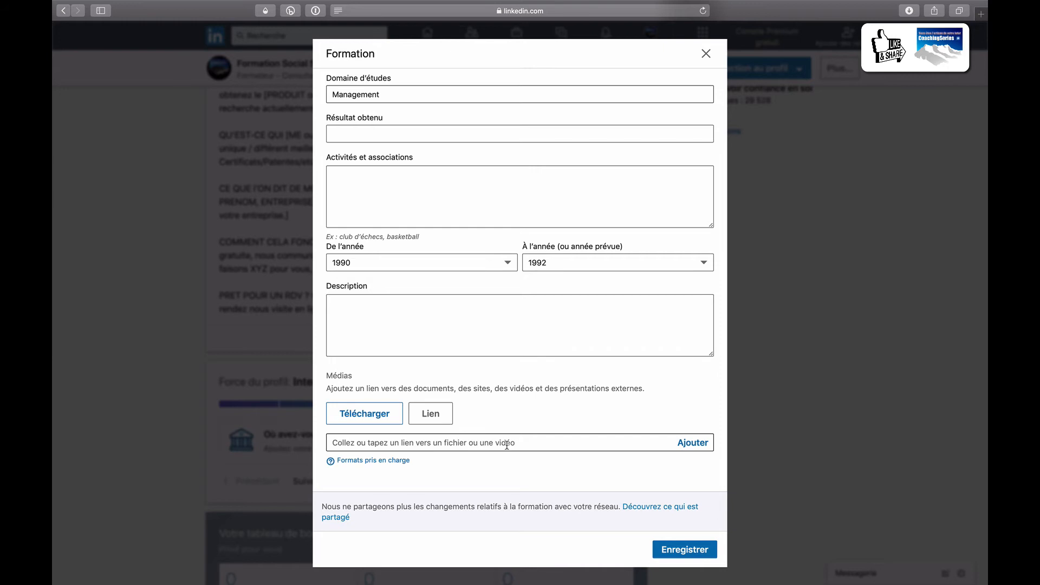
click(506, 445)
text(h)
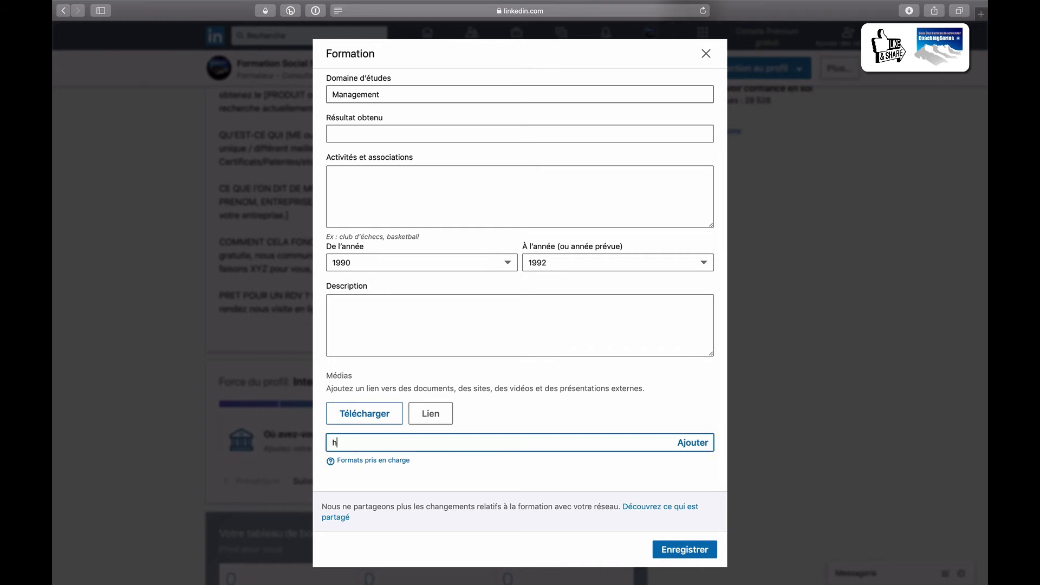
text(ttp://ehg.ch)
click(696, 443)
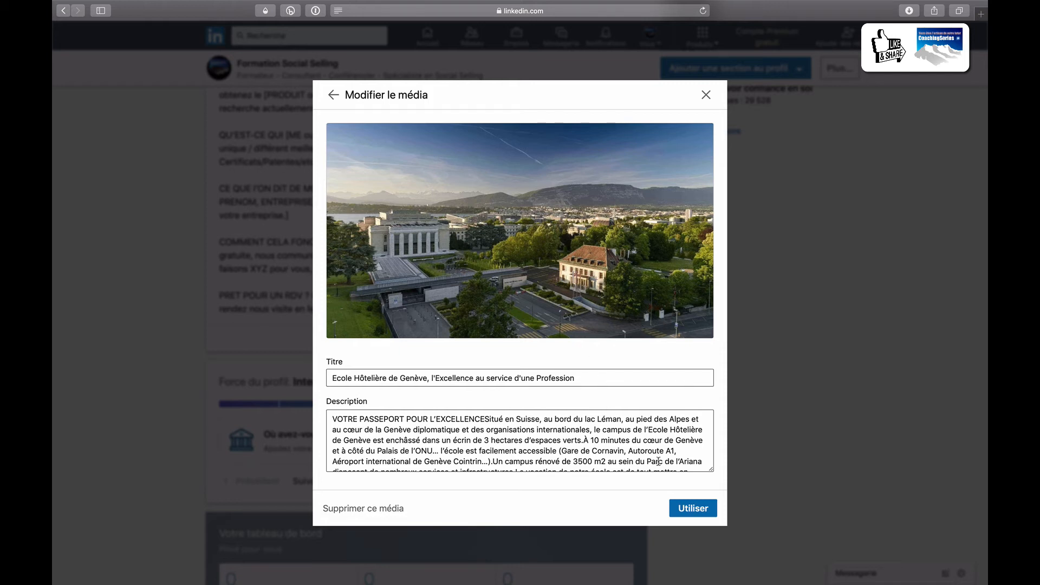
click(693, 508)
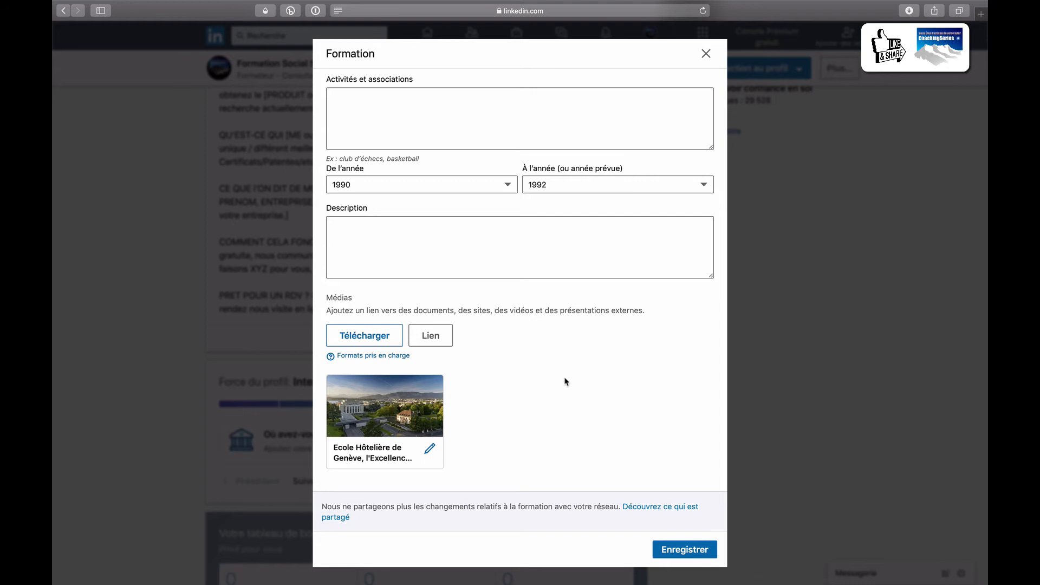
- Save the Ecole Hôtelière de Genève education entry (1990–1992, one media item) and review Formation
scroll(566, 382, up, 5)
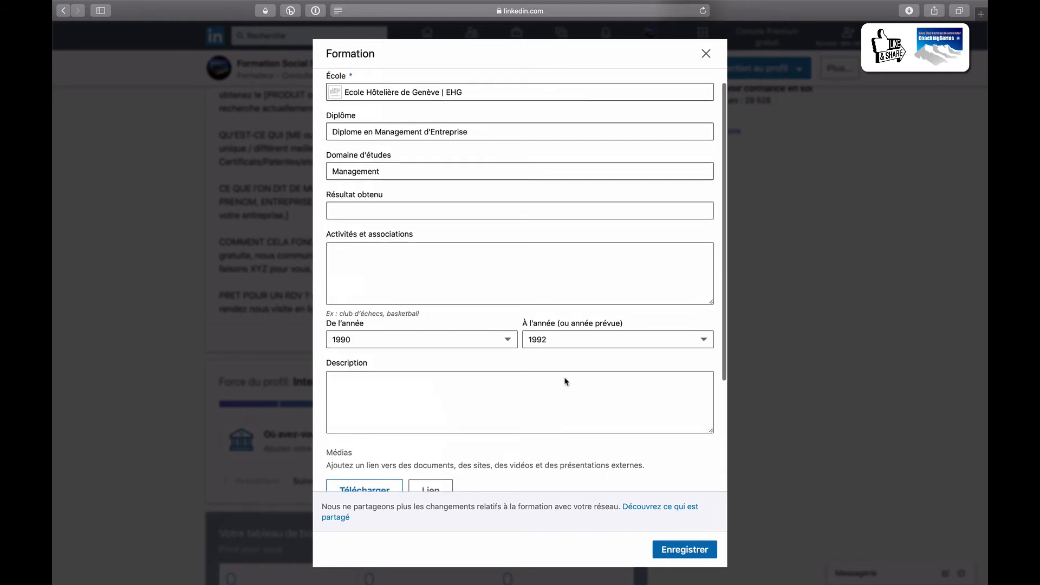
scroll(566, 383, down, 5)
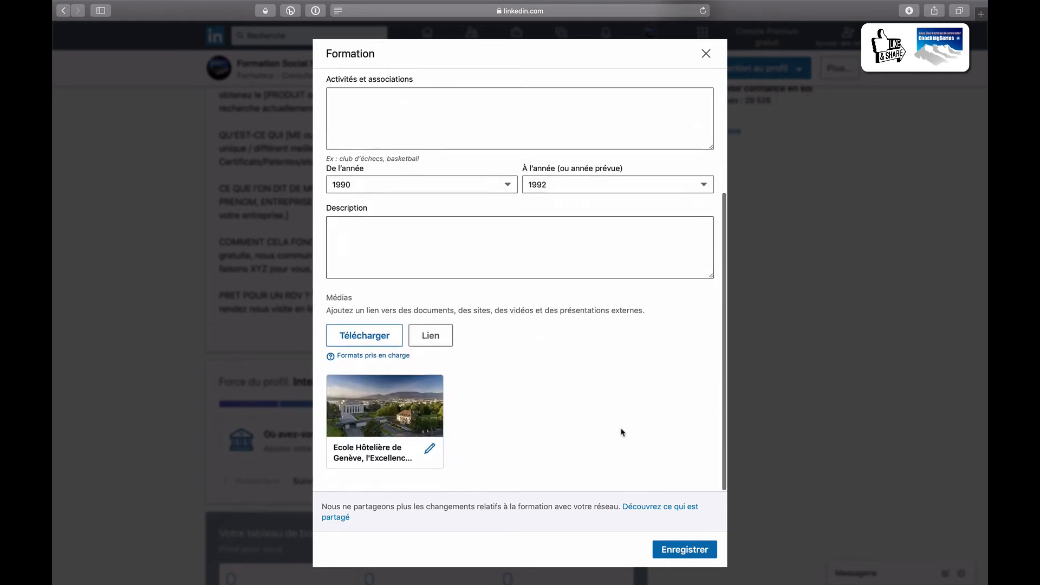
click(674, 552)
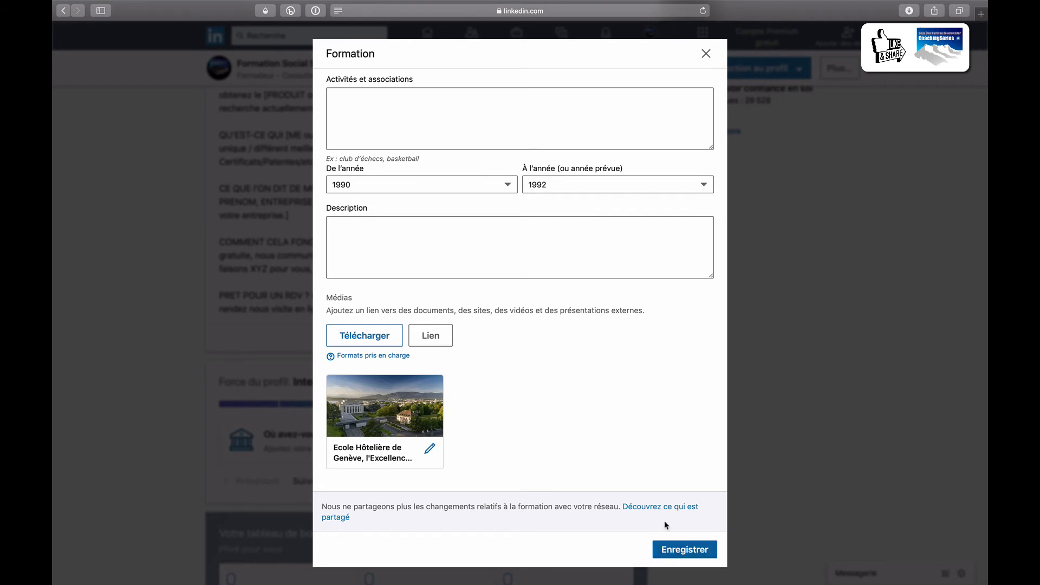
click(676, 550)
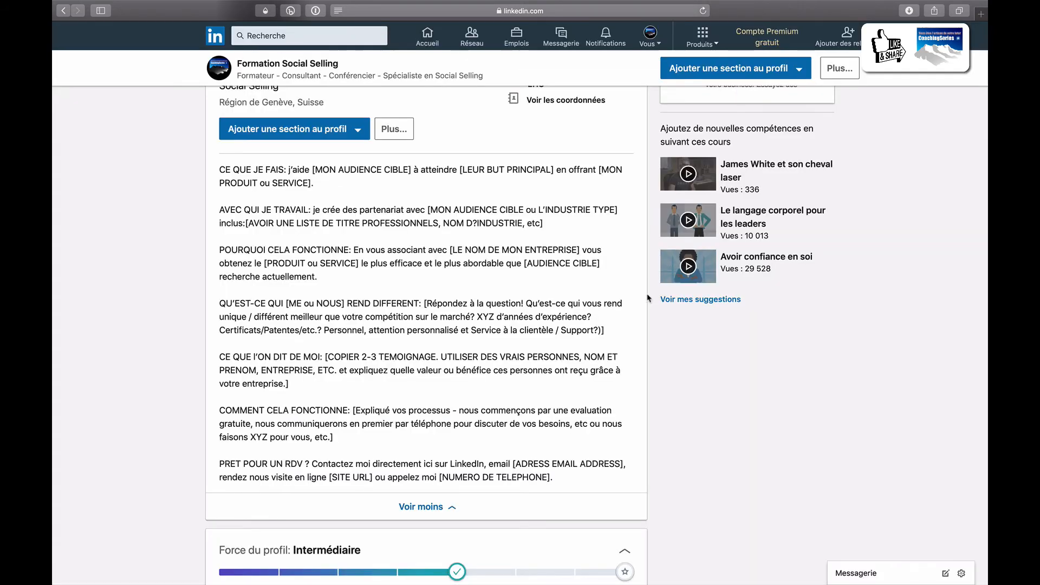
scroll(573, 208, up, 5)
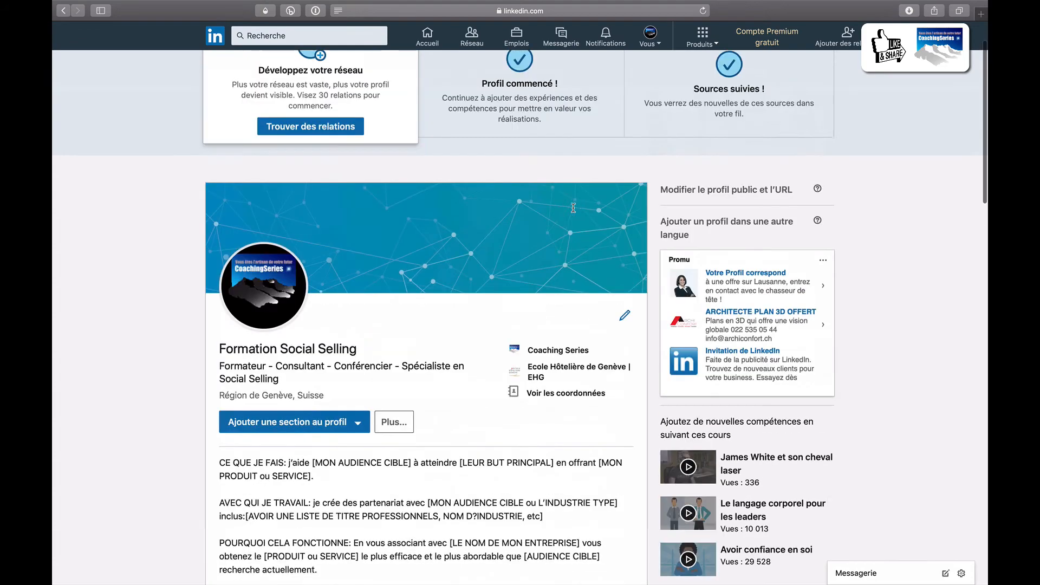
scroll(550, 288, down, 10)
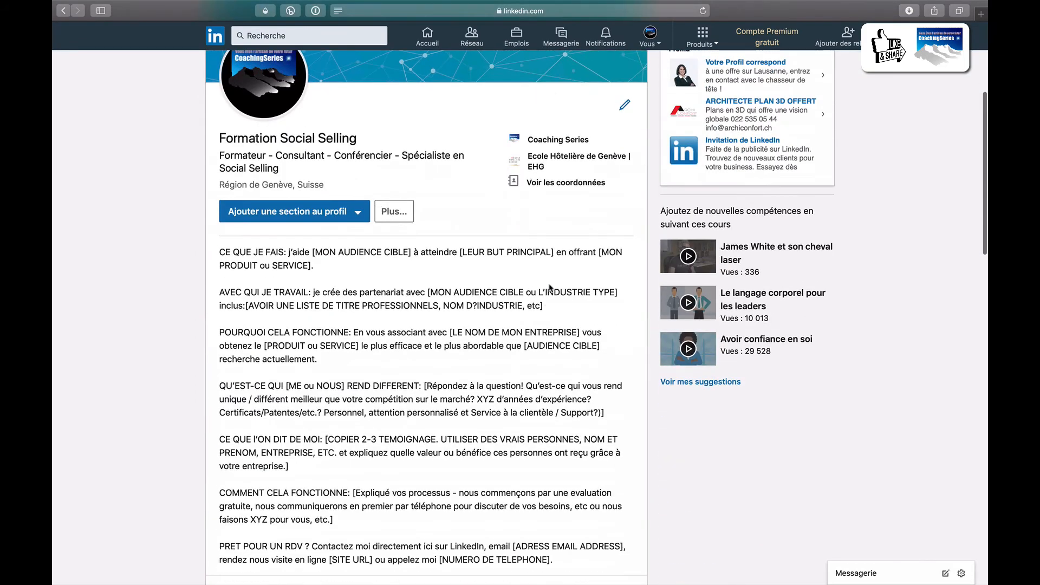
scroll(550, 288, down, 10)
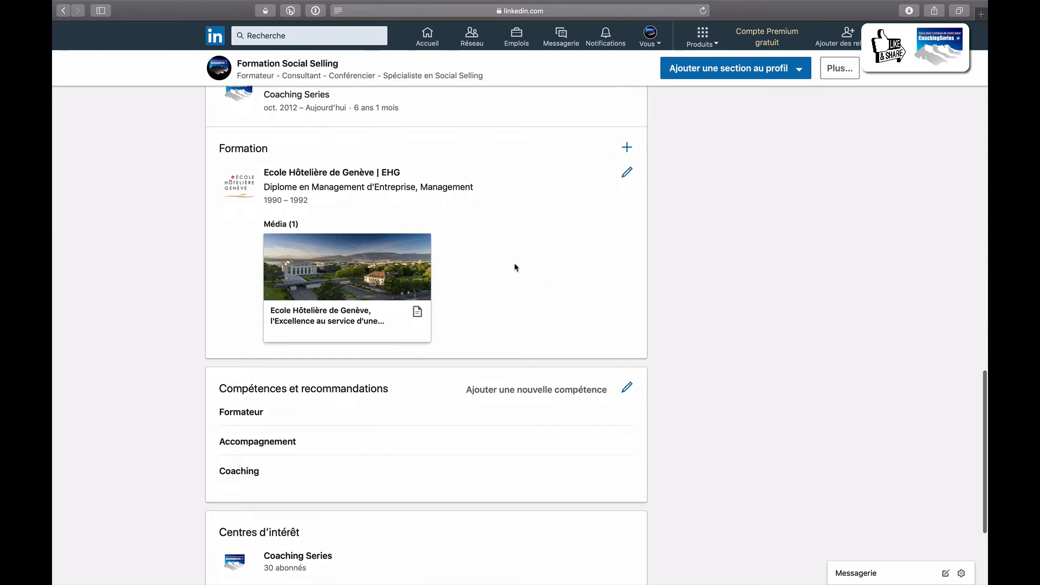
scroll(545, 262, up, 2)
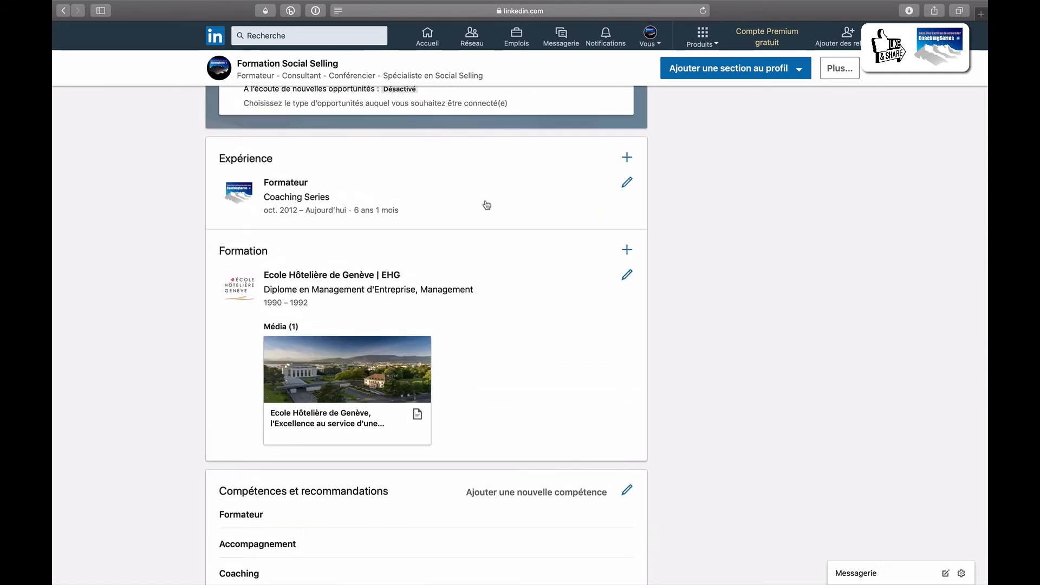
- Attach the Coaching Series website link as a media item titled Accueil to the Formateur experience
click(628, 184)
scroll(626, 262, down, 2)
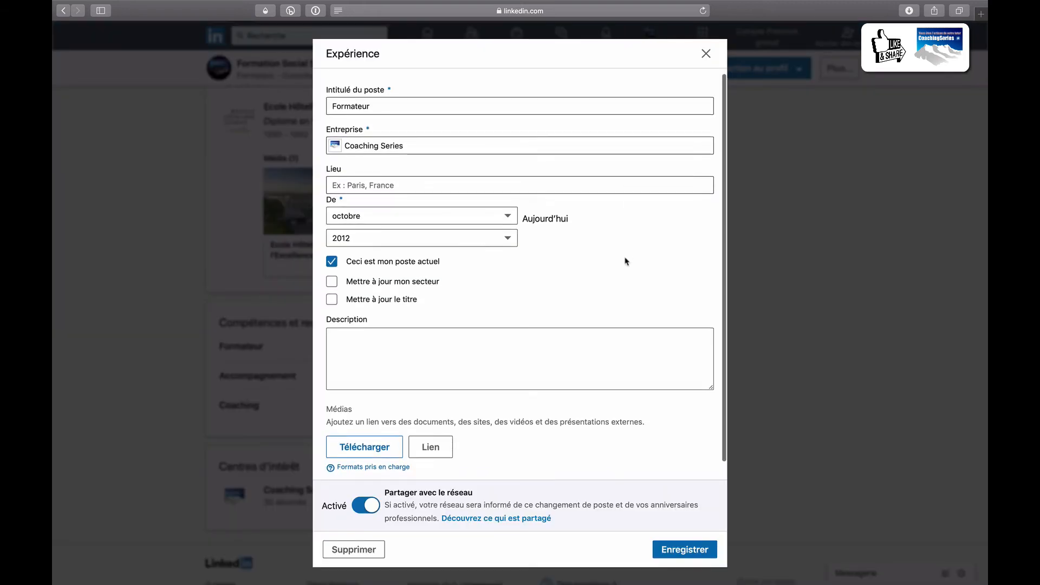
scroll(626, 263, up, 1)
click(430, 442)
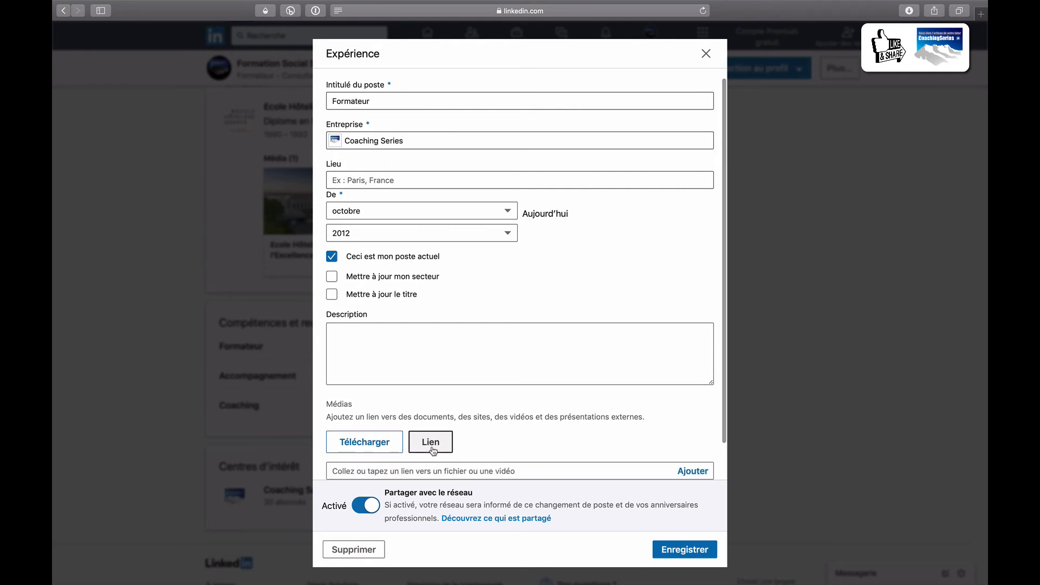
click(432, 466)
text(h)
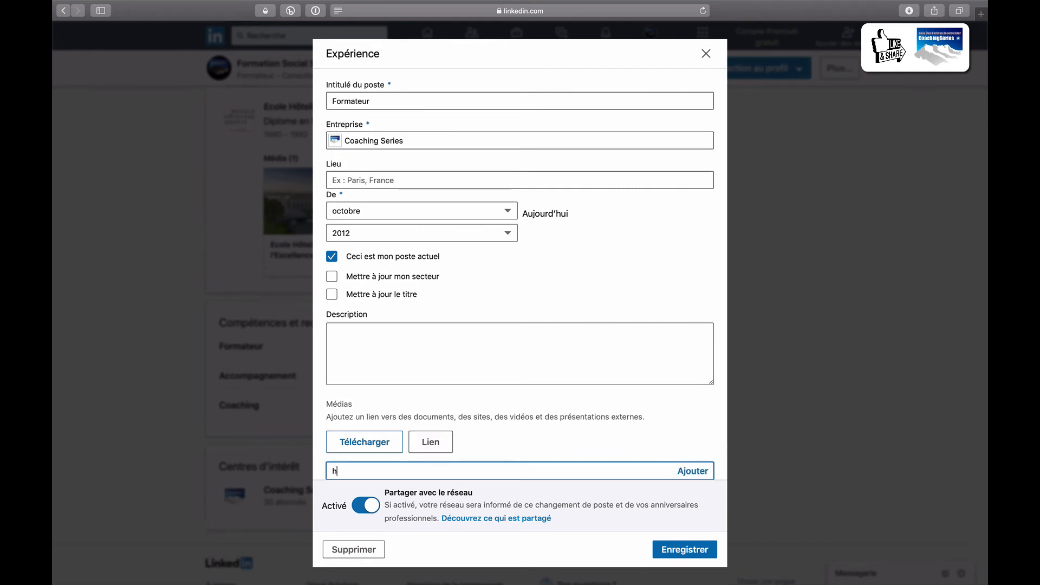
text(ttps://www.coachingseries.com)
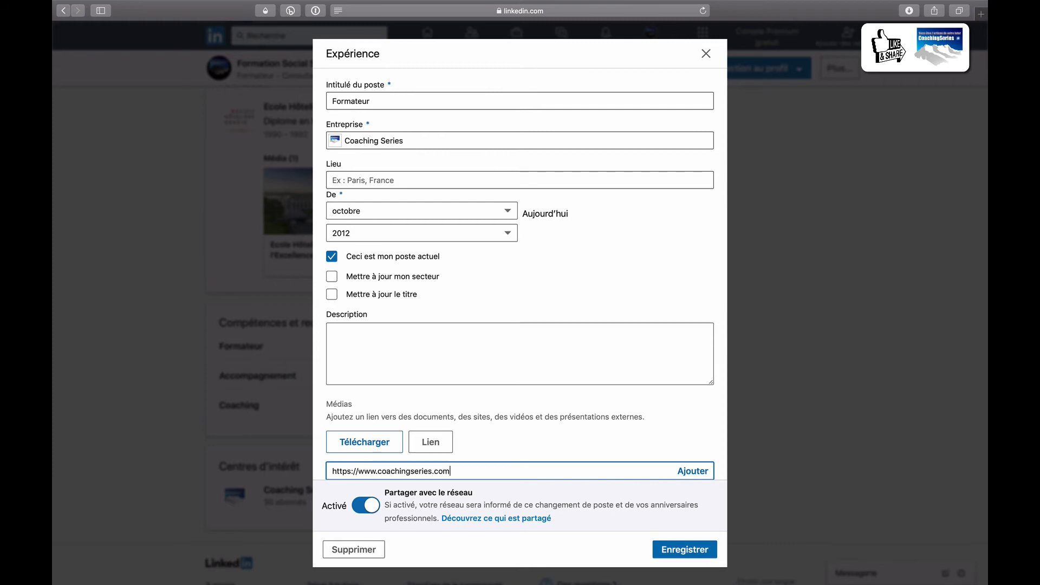
click(689, 470)
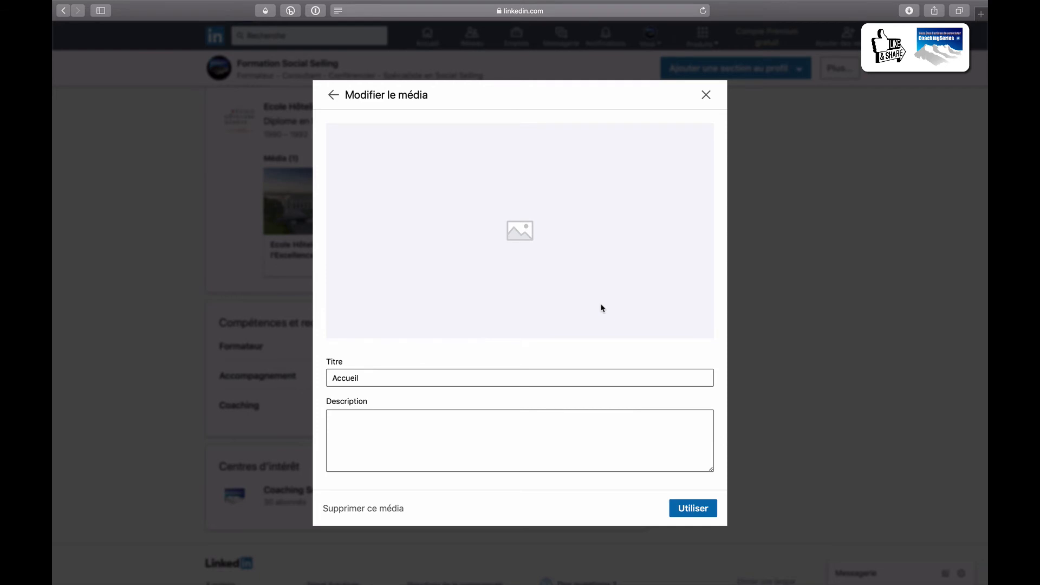
double_click(416, 376)
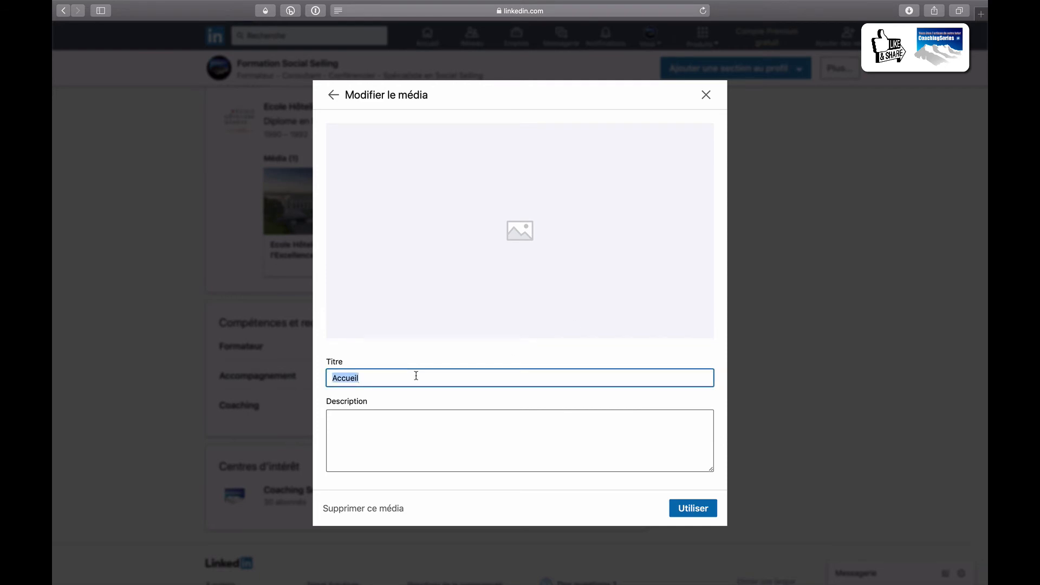
click(684, 507)
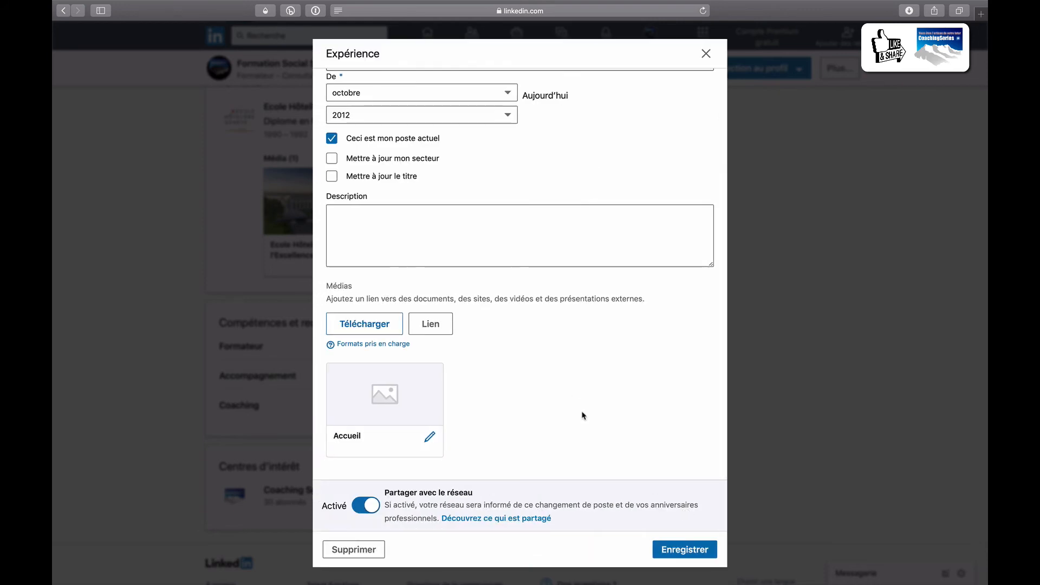
- Turn off sharing with the network and remove the Accueil media from the Formateur experience
scroll(584, 416, down, 2)
click(361, 510)
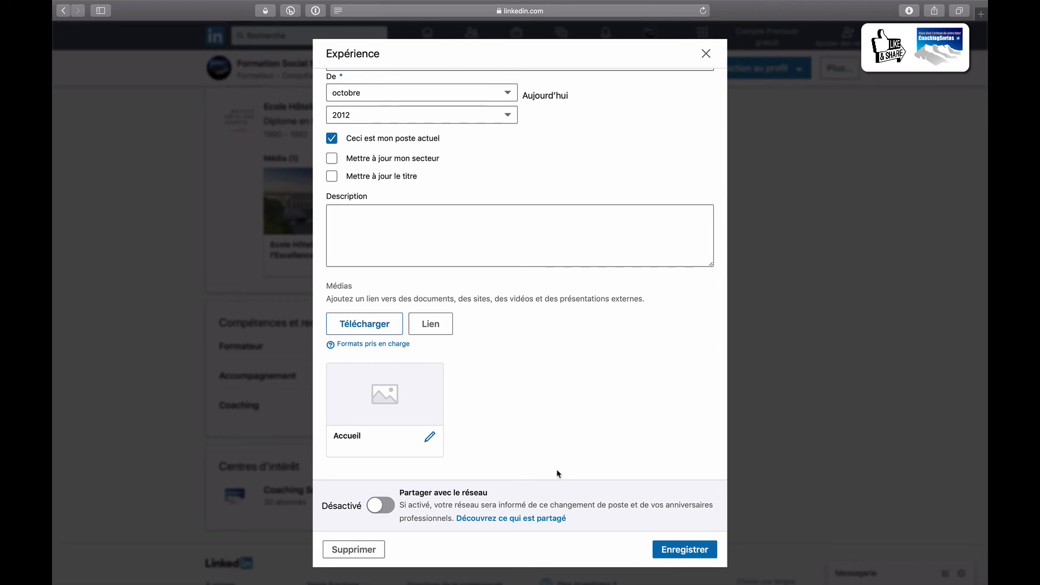
click(430, 440)
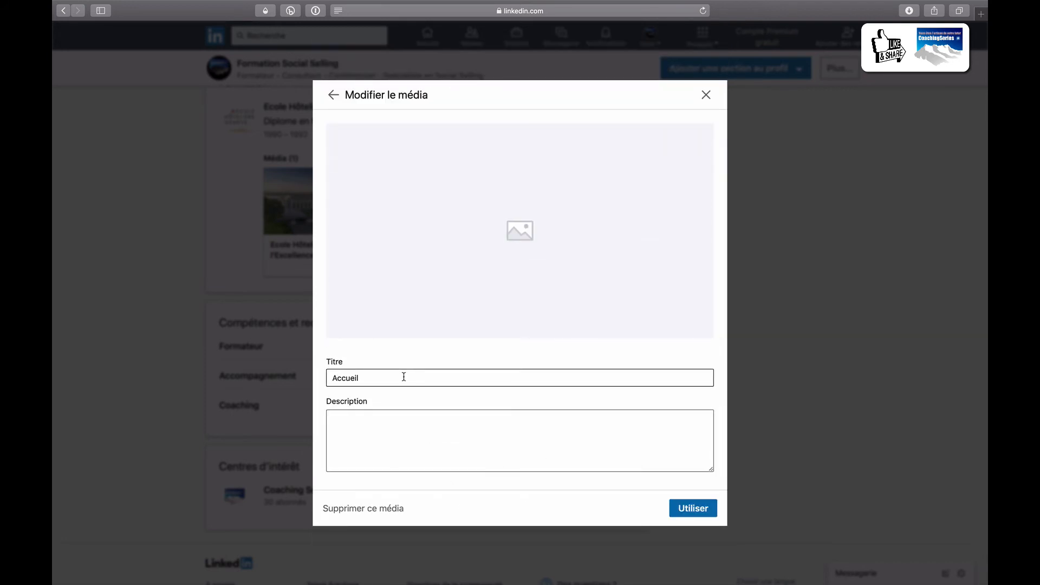
click(475, 411)
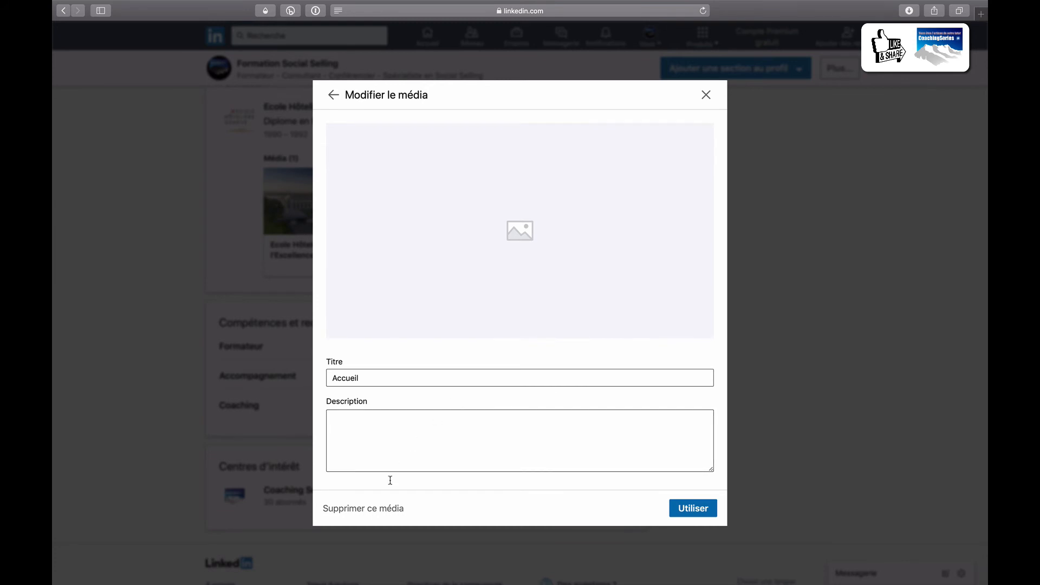
click(372, 514)
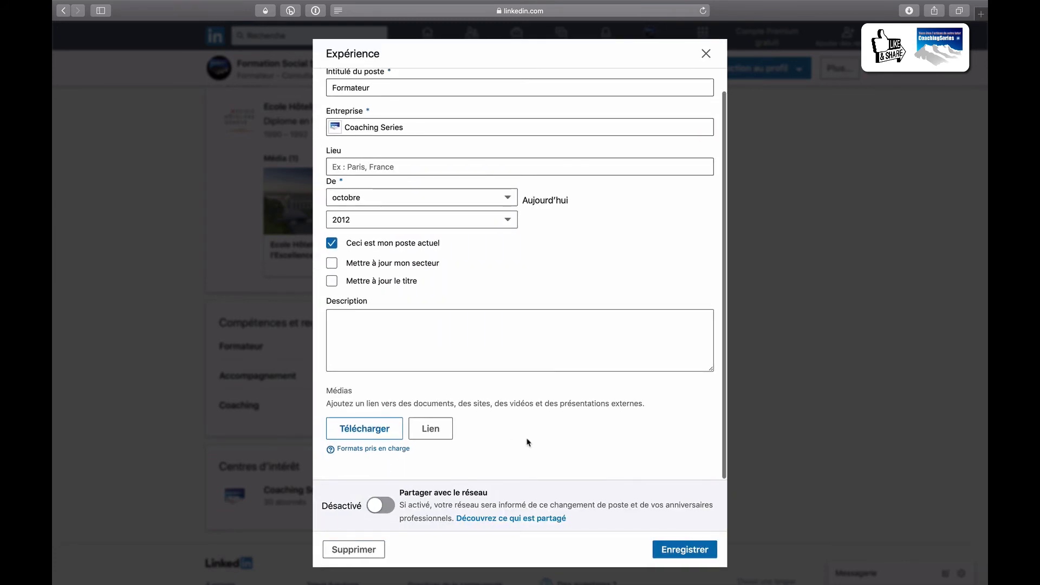
- Re-add the coachingseries.com link as media, then delete that Accueil item again
click(435, 431)
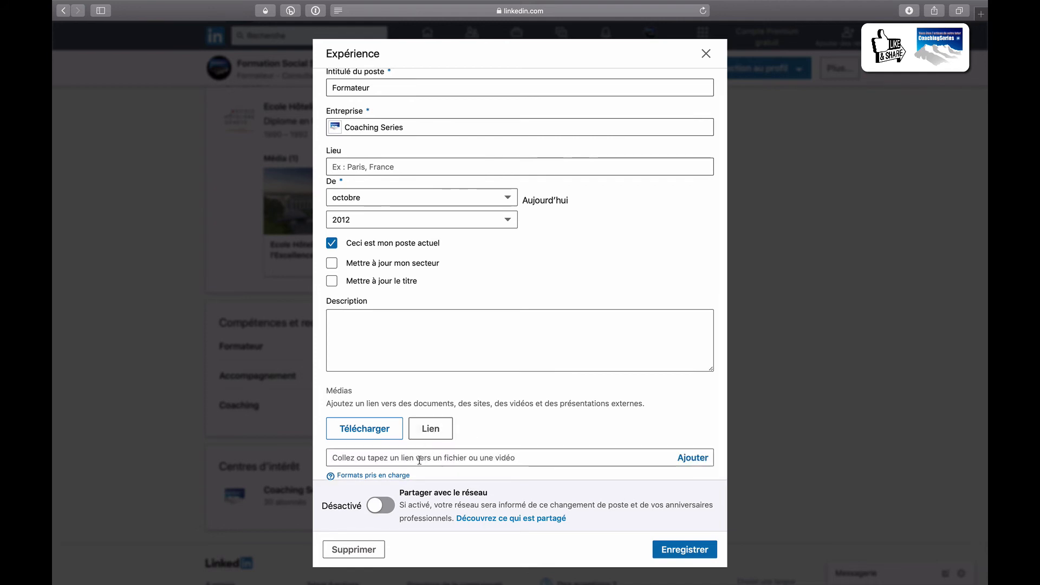
text(http)
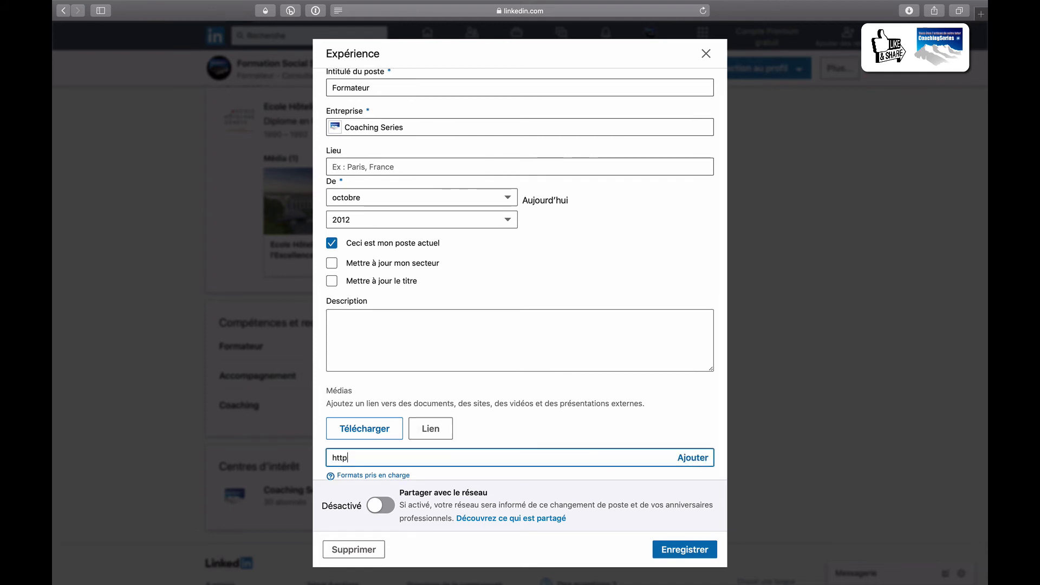
text(s://coachingser)
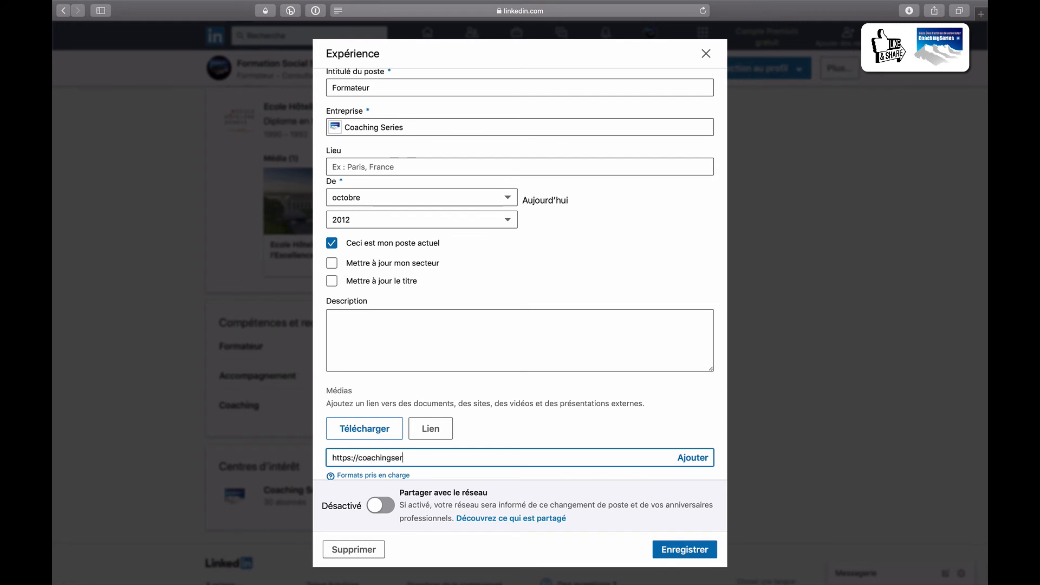
text(ies.com)
click(689, 459)
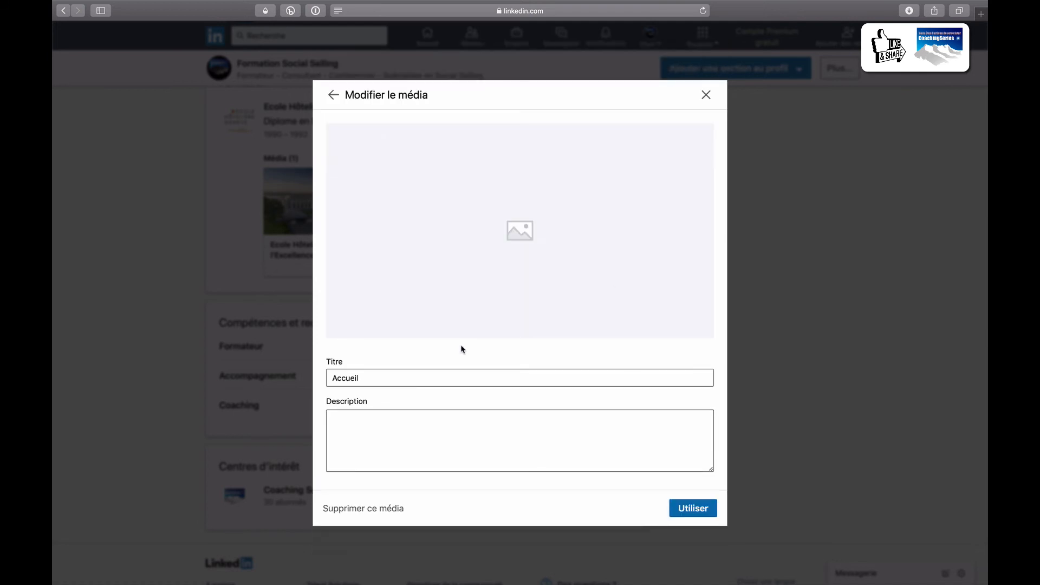
double_click(385, 377)
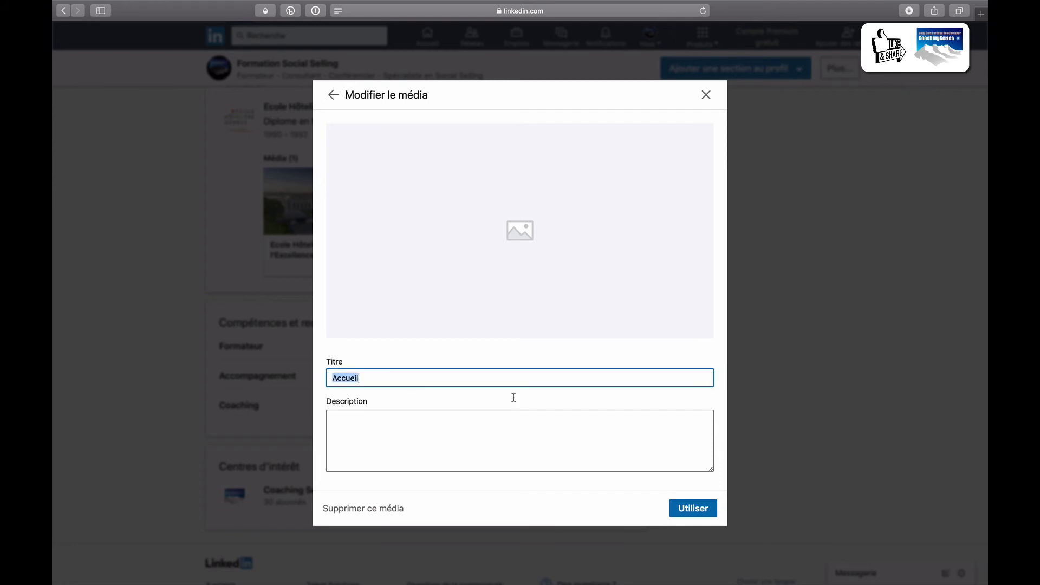
click(391, 508)
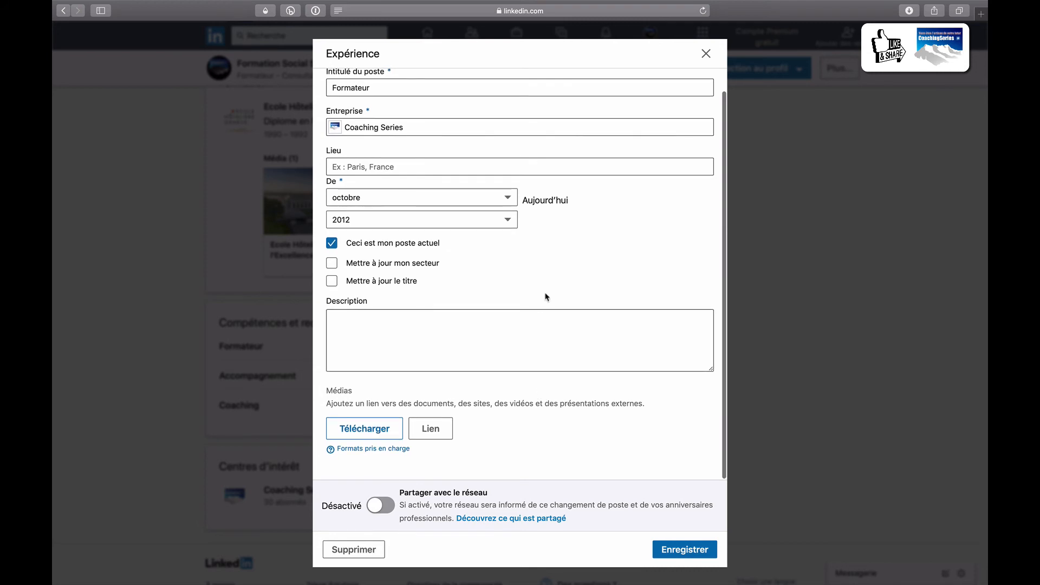
- Set the Formateur experience location to Région de Genève, Suisse
scroll(547, 297, up, 1)
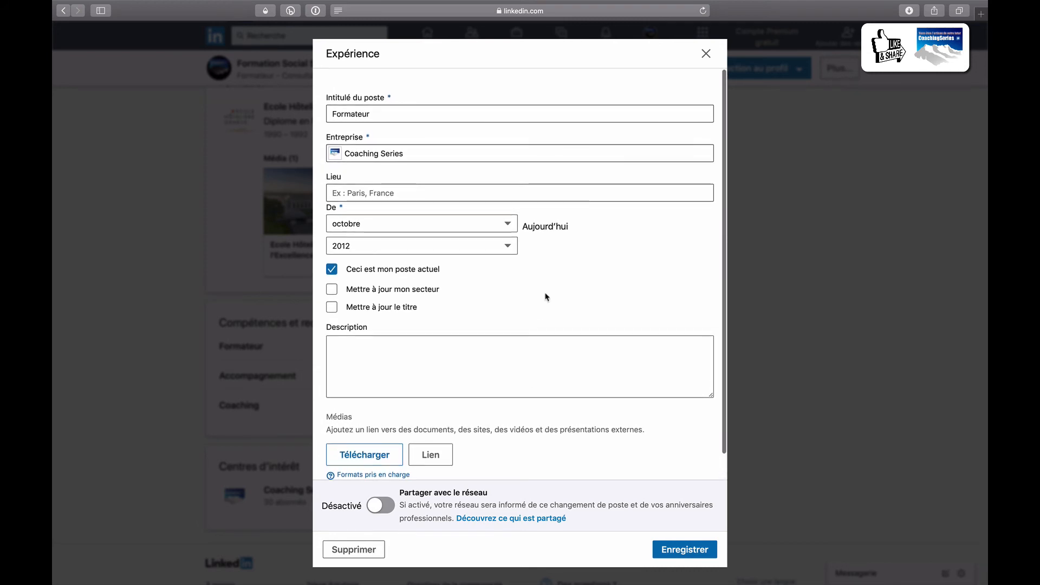
click(474, 196)
text(GEnève)
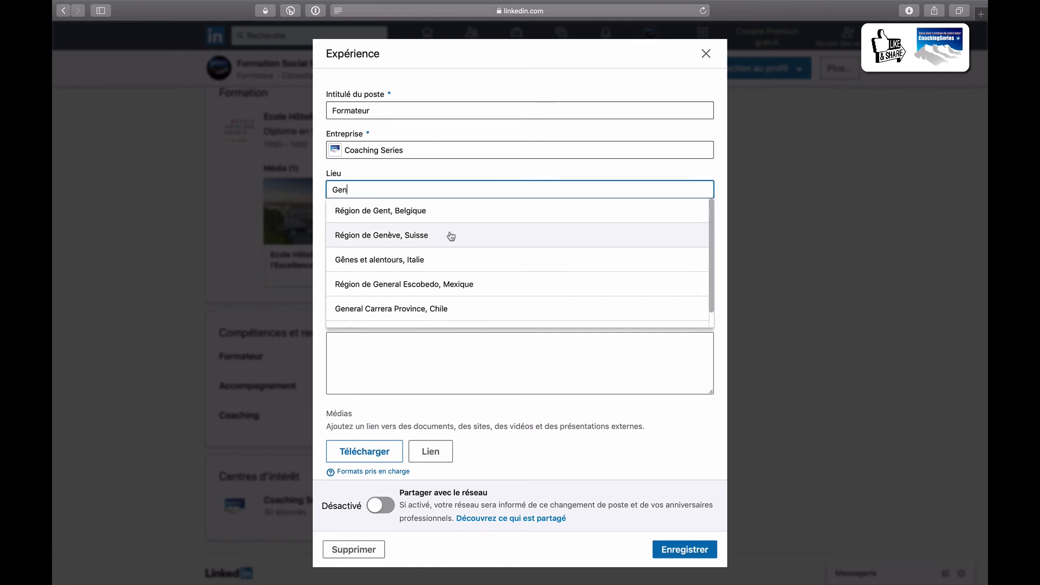
click(451, 236)
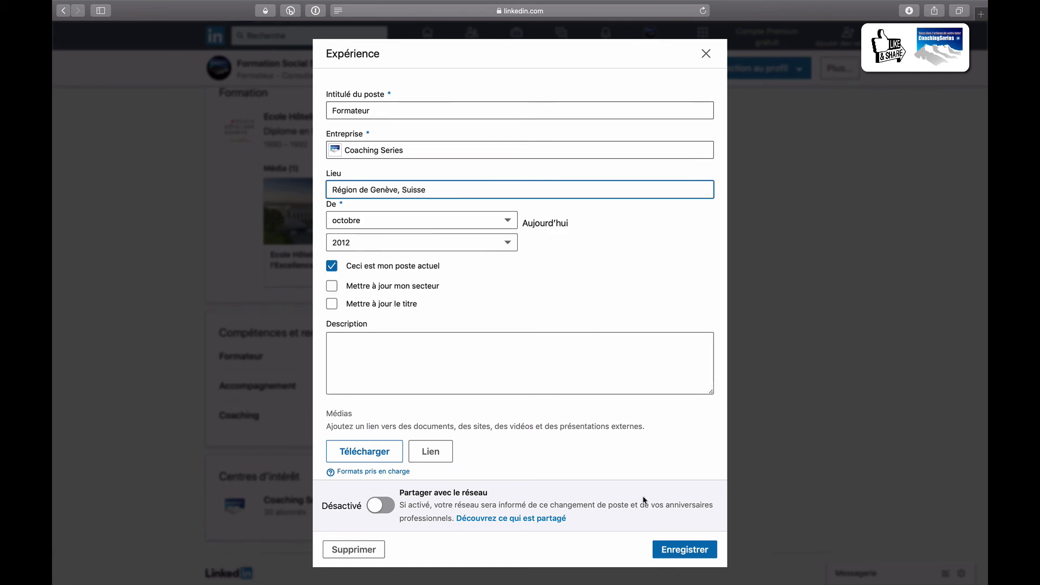
- Describe the role as Formation, Coaching, Formation en Social Selling on three lines and save
scroll(601, 252, up, 1)
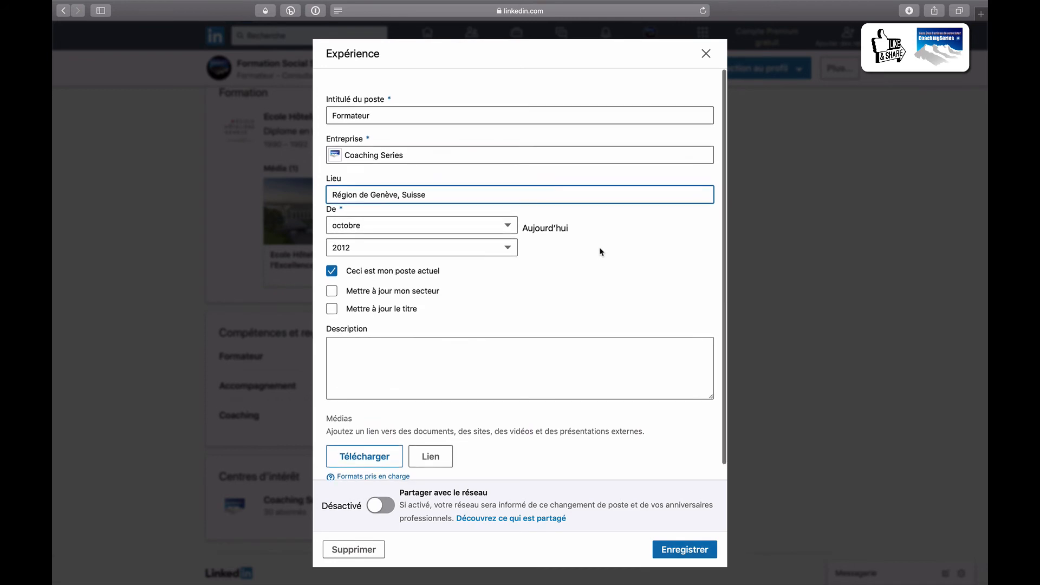
scroll(602, 252, down, 2)
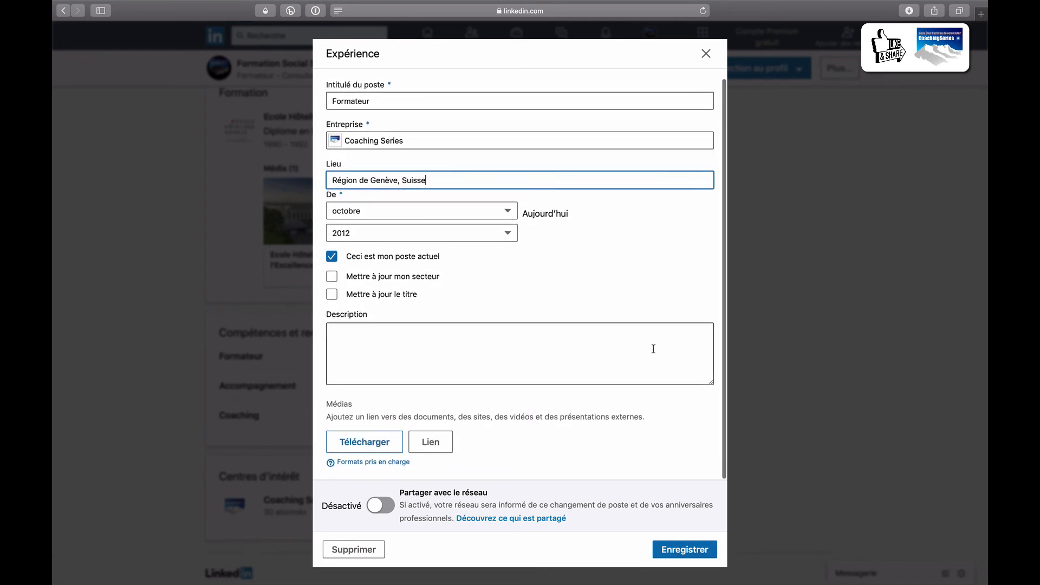
click(615, 345)
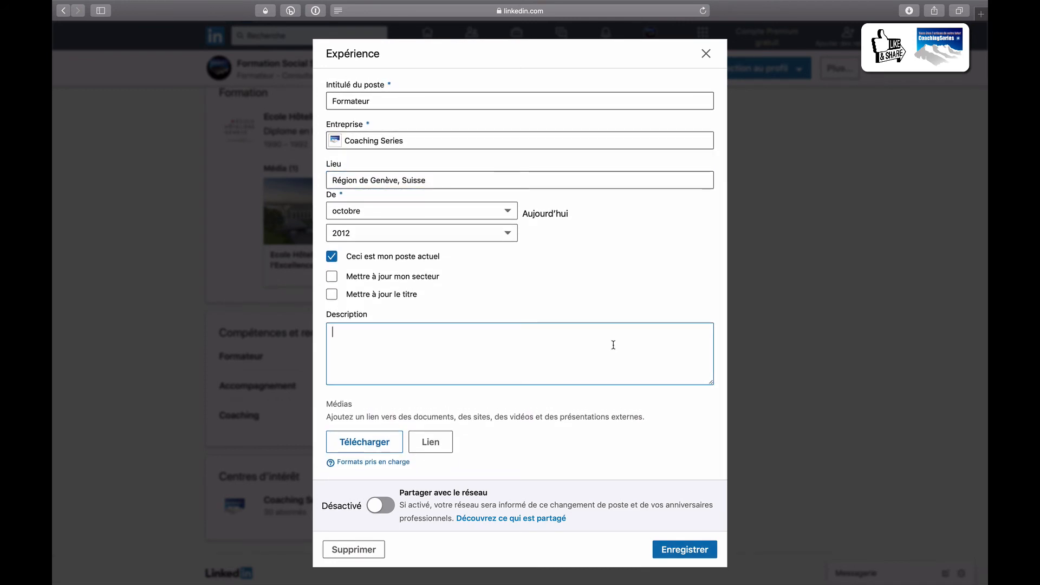
text(Formatio)
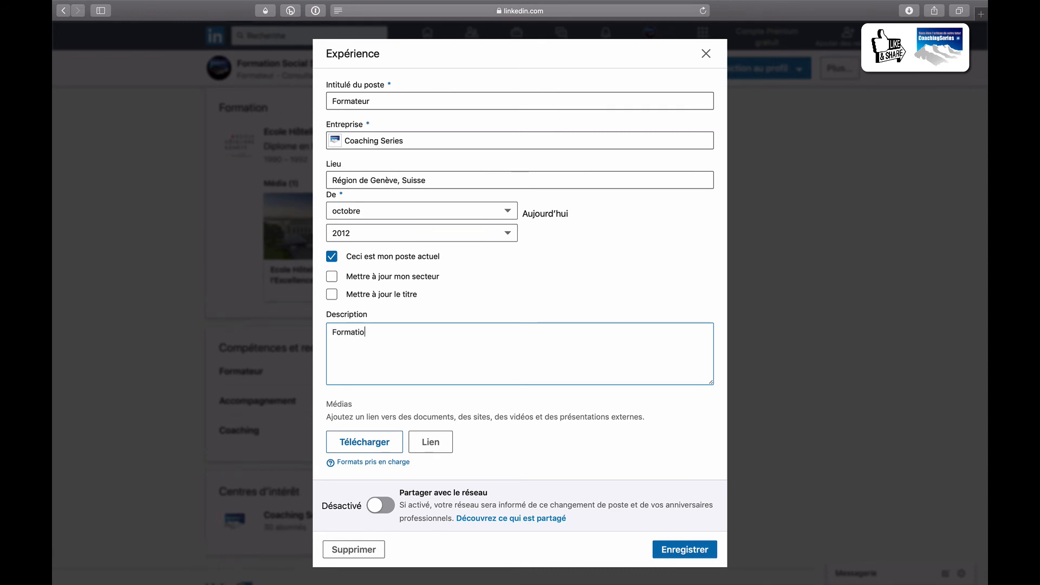
text(n)
key(Return)
text(Coaching)
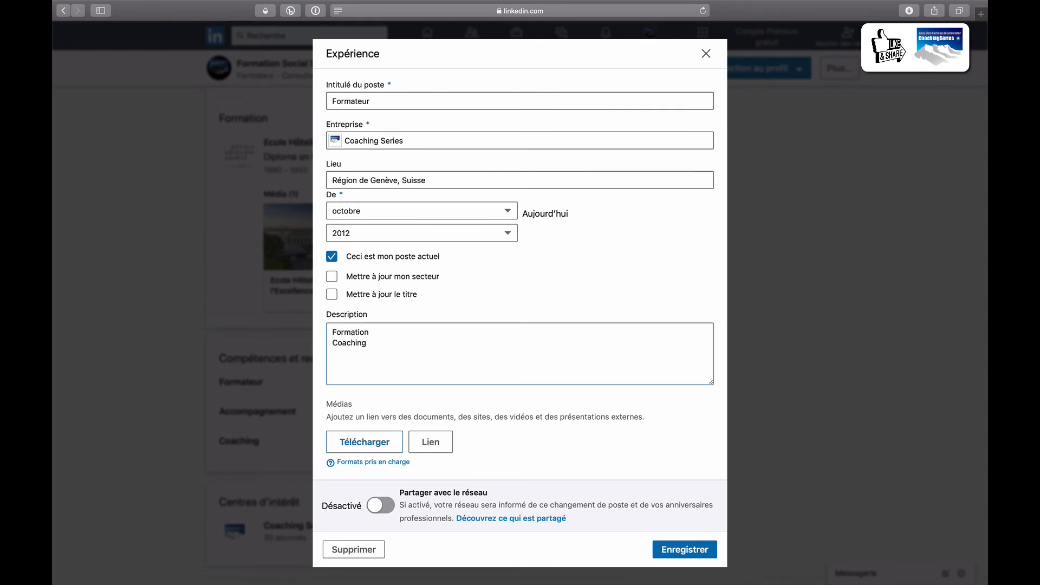
key(Return)
text(Formation e)
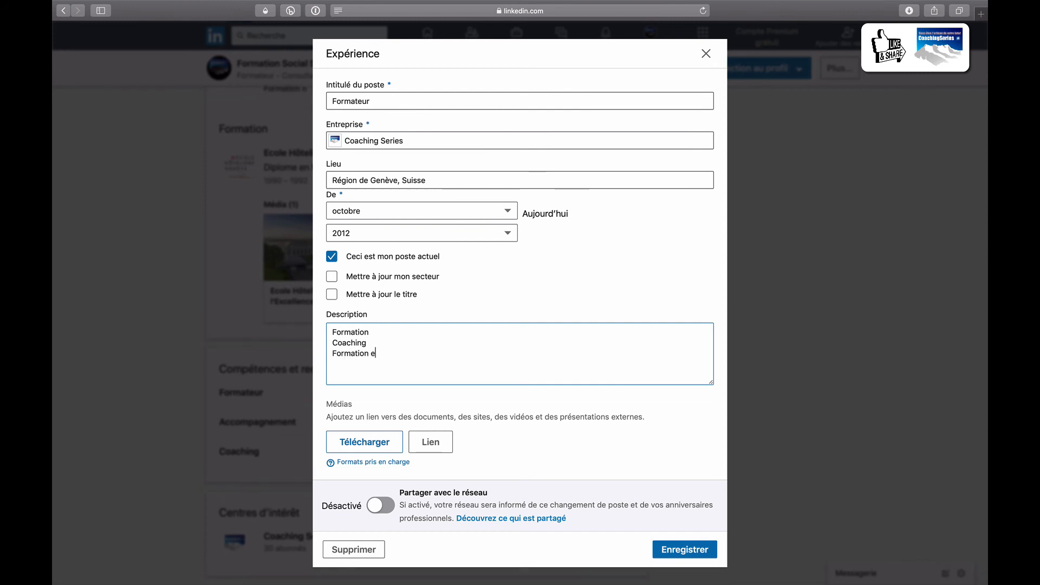
text(n Social )
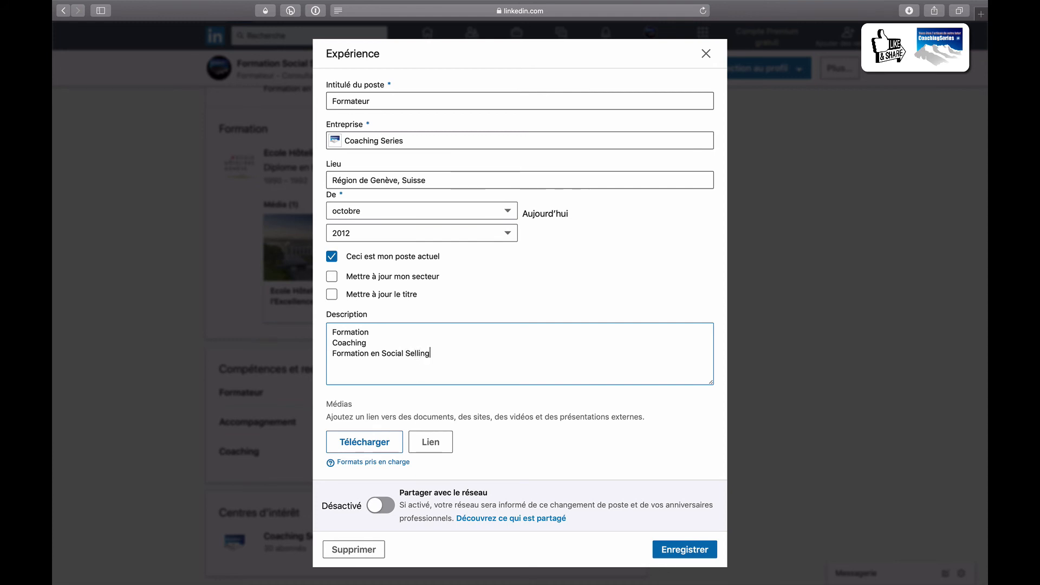
text(Selling)
key(Return)
click(691, 549)
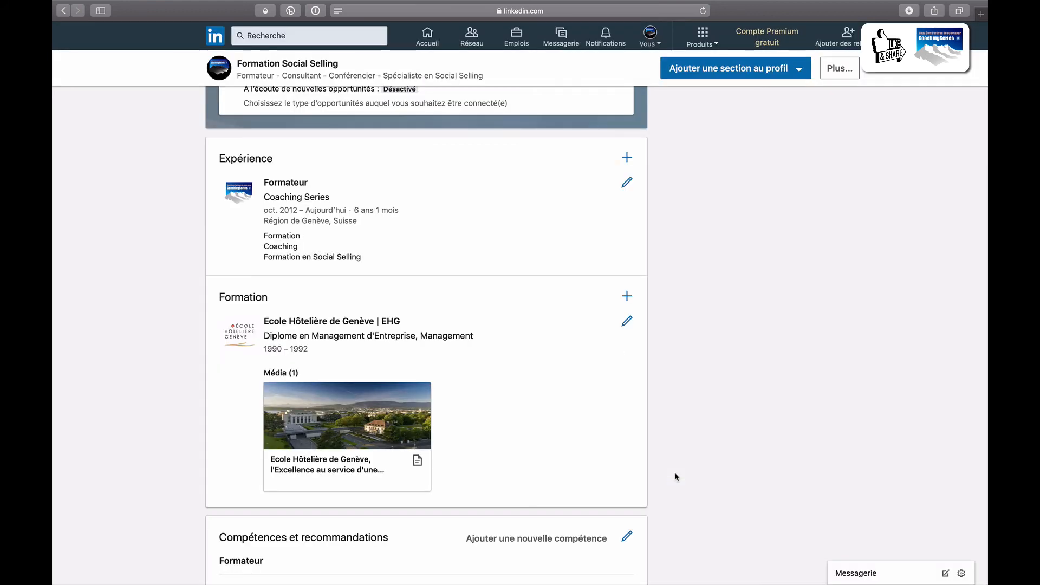
- Advance the profile-strength tip card from the education prompt to 'Ajoutez 5 compétences'
scroll(571, 333, down, 5)
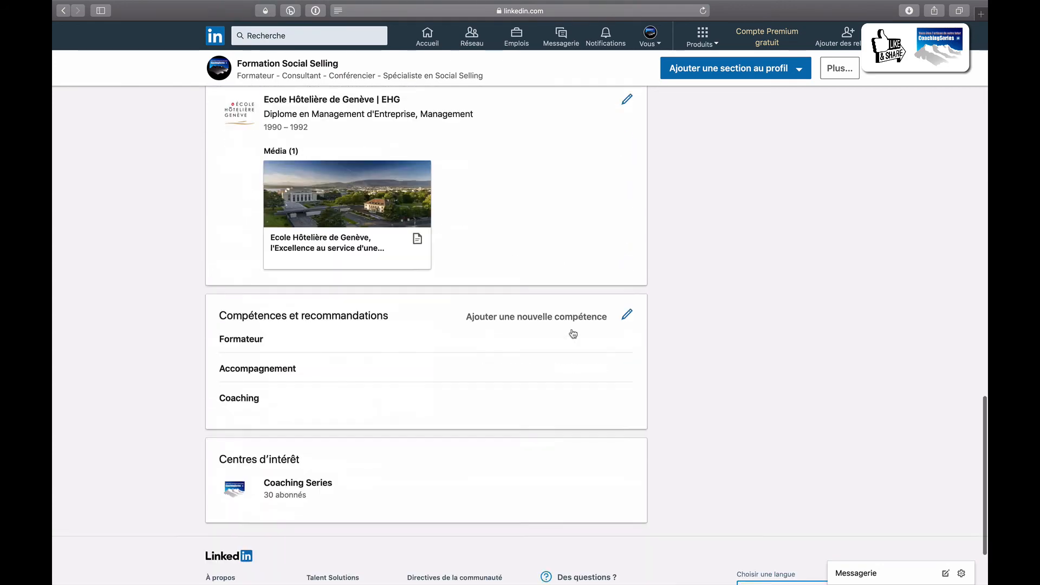
scroll(573, 334, up, 15)
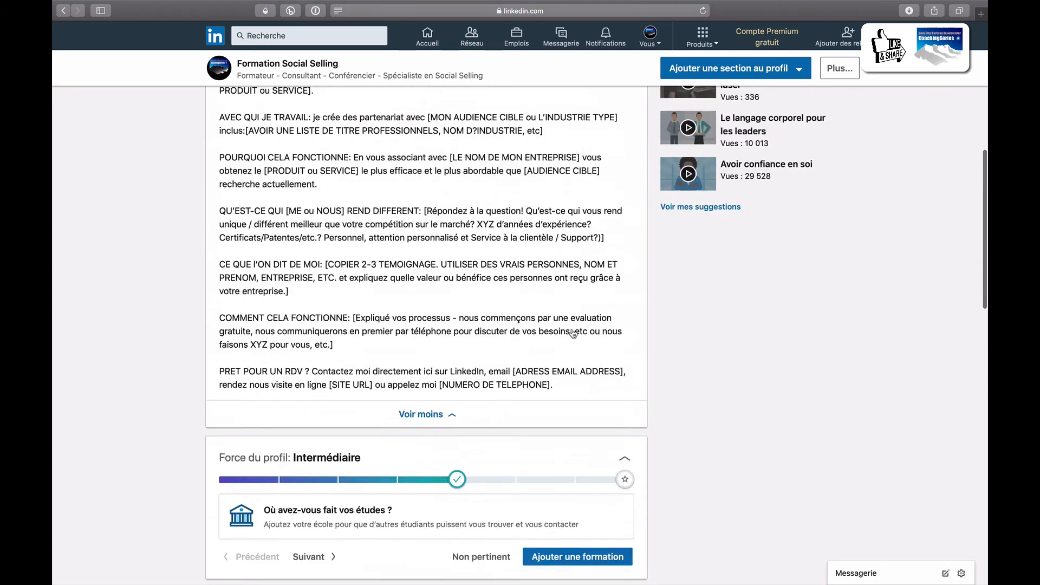
scroll(574, 333, up, 7)
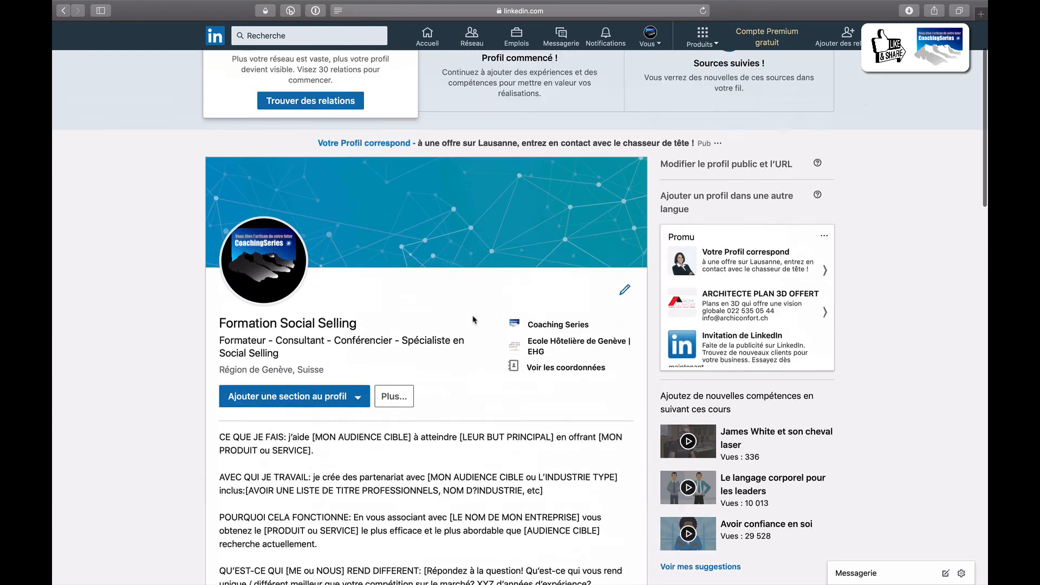
scroll(473, 319, up, 3)
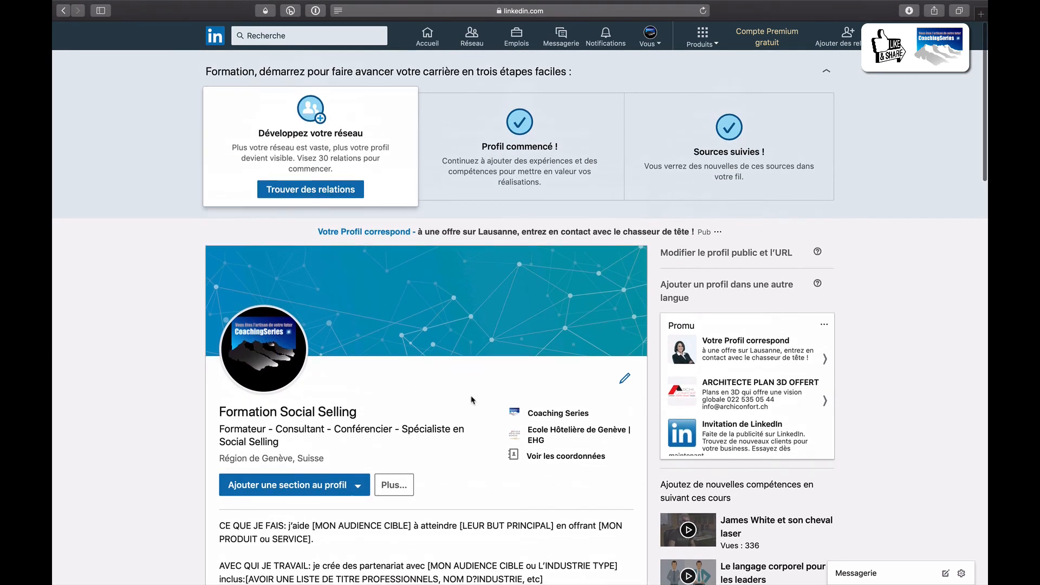
scroll(473, 401, down, 1)
scroll(473, 401, down, 2)
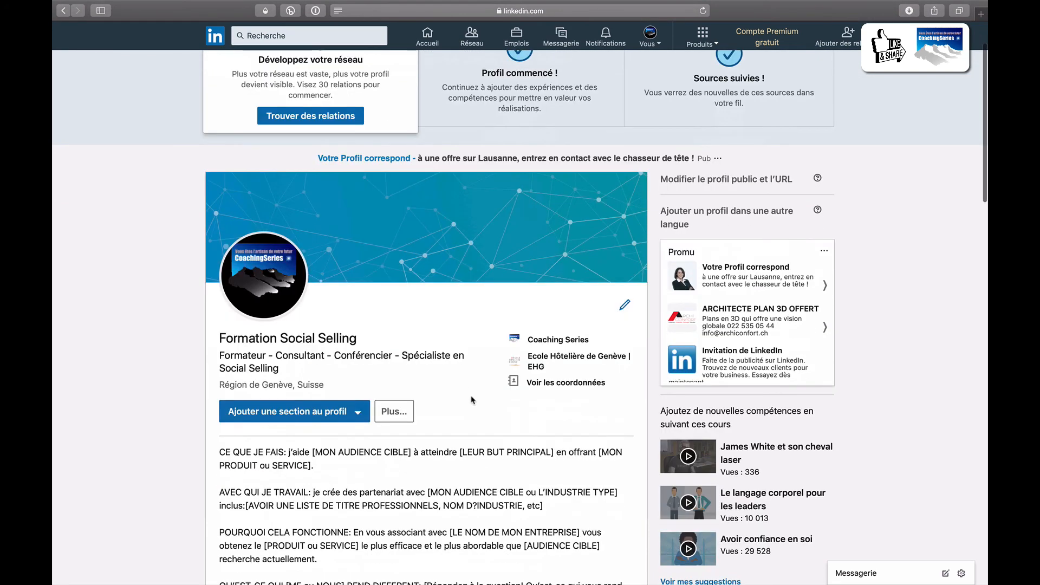
scroll(473, 400, up, 2)
scroll(474, 404, down, 6)
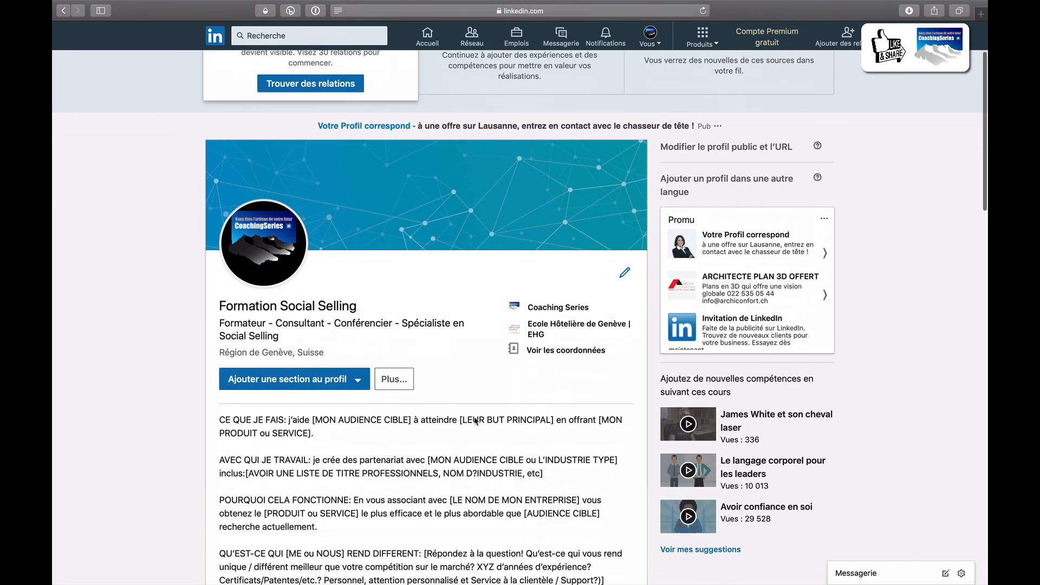
scroll(475, 421, down, 5)
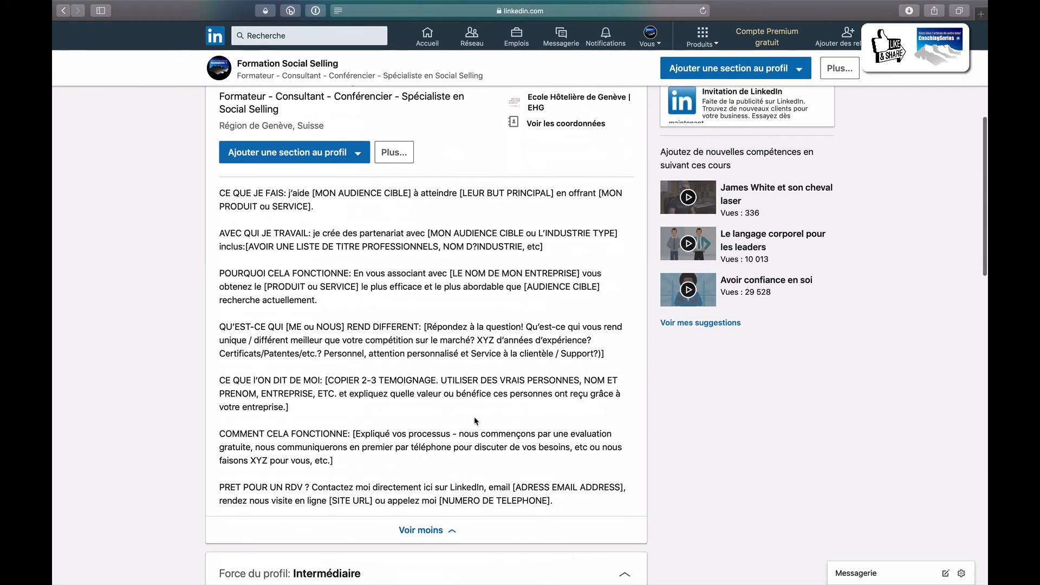
scroll(475, 420, down, 5)
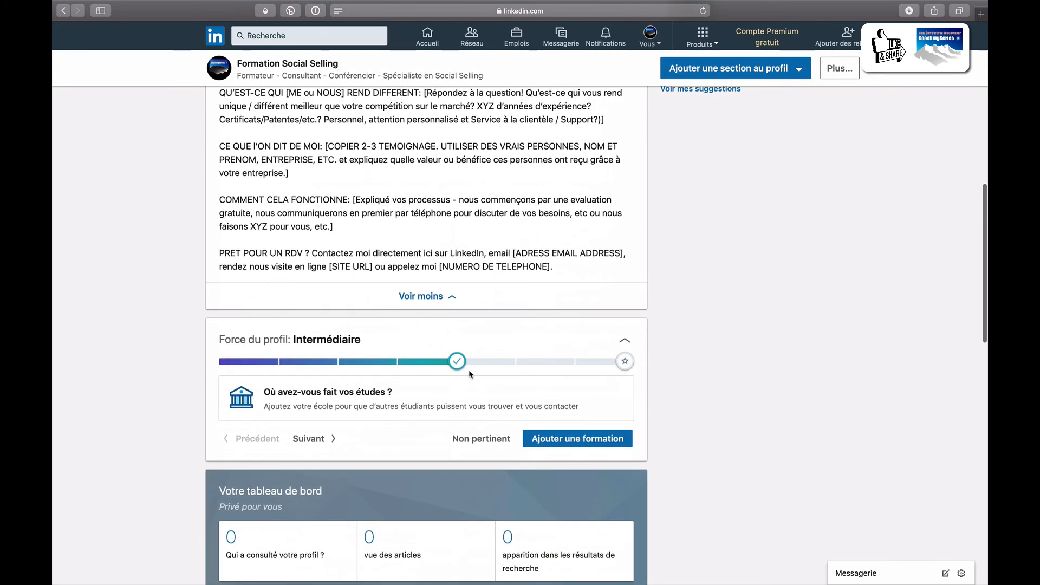
mouse_move(428, 375)
scroll(382, 354, down, 2)
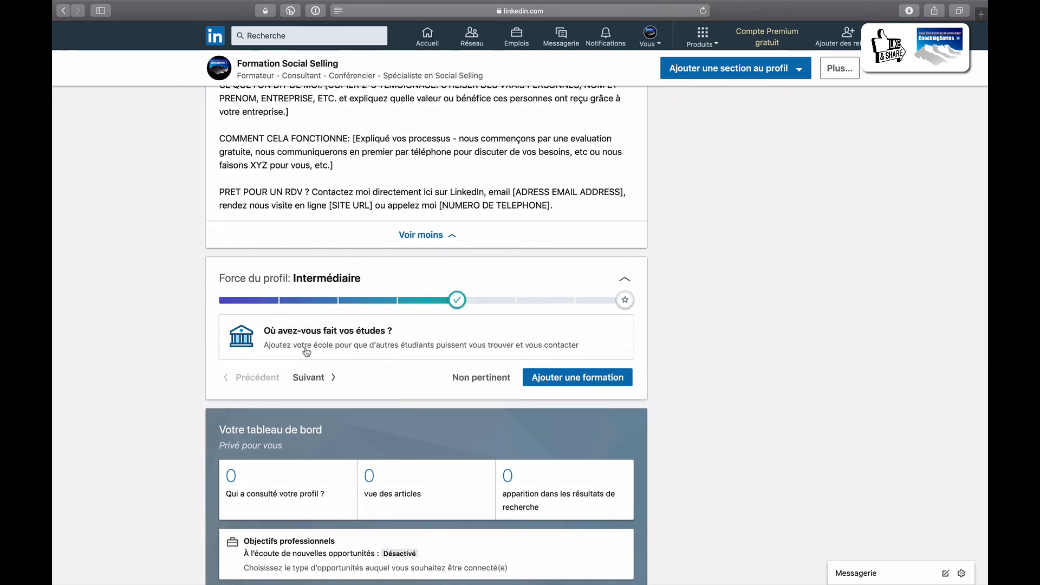
click(308, 378)
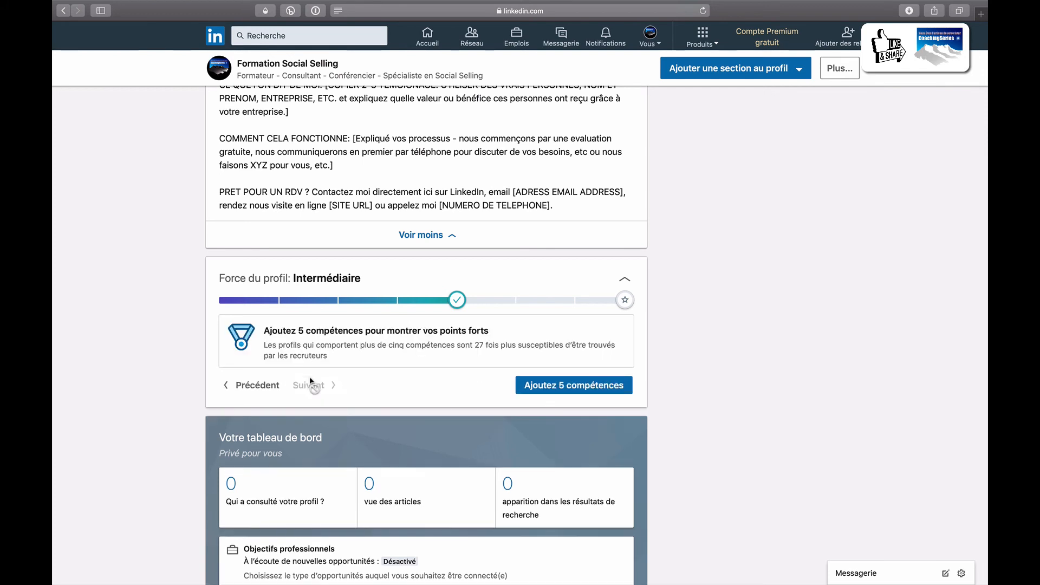
- Start adding skills and pick Marketing sur LinkedIn as the first one
click(560, 389)
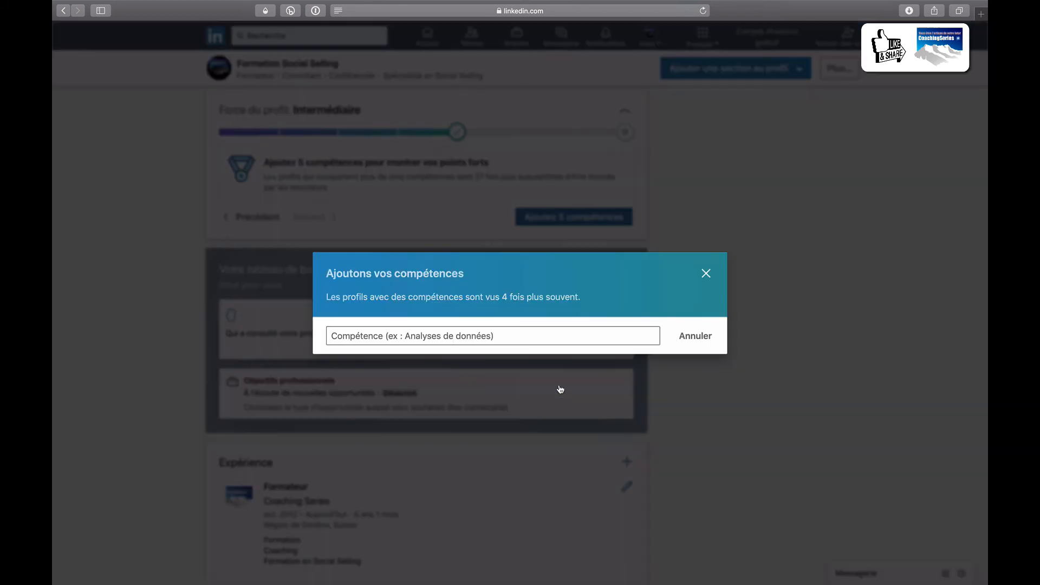
click(487, 334)
click(487, 334)
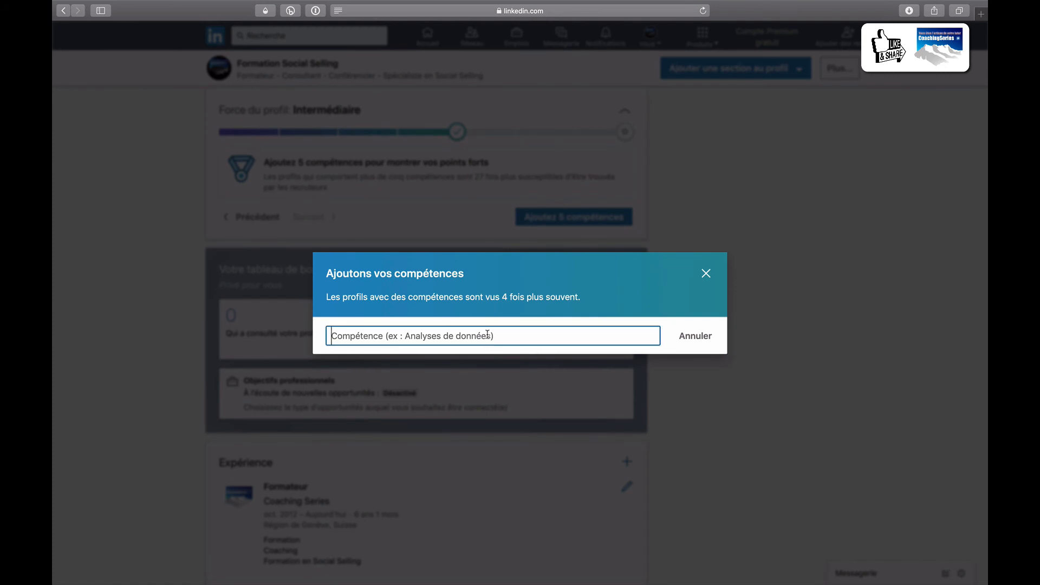
text(Linked)
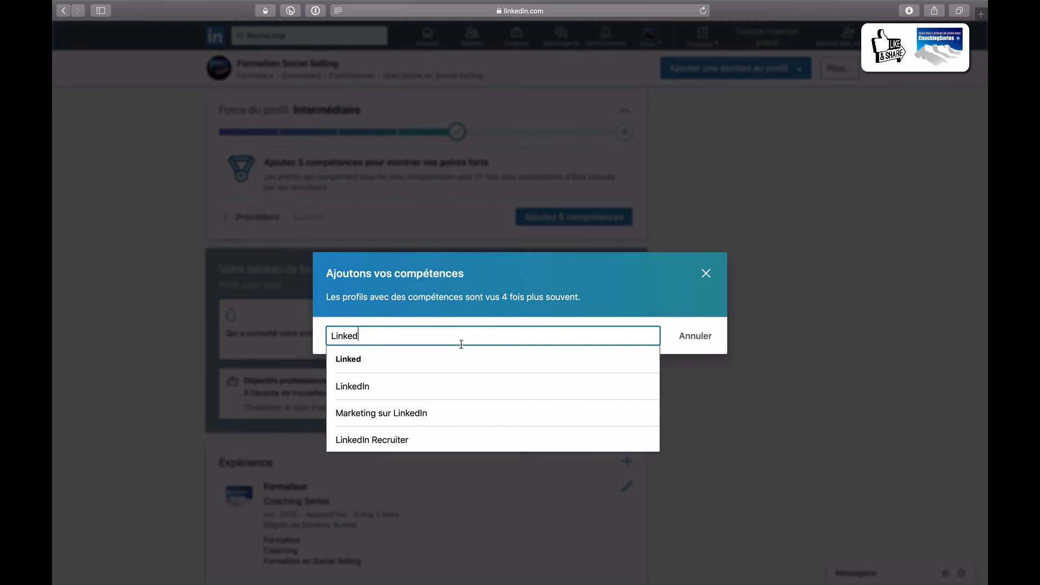
click(393, 416)
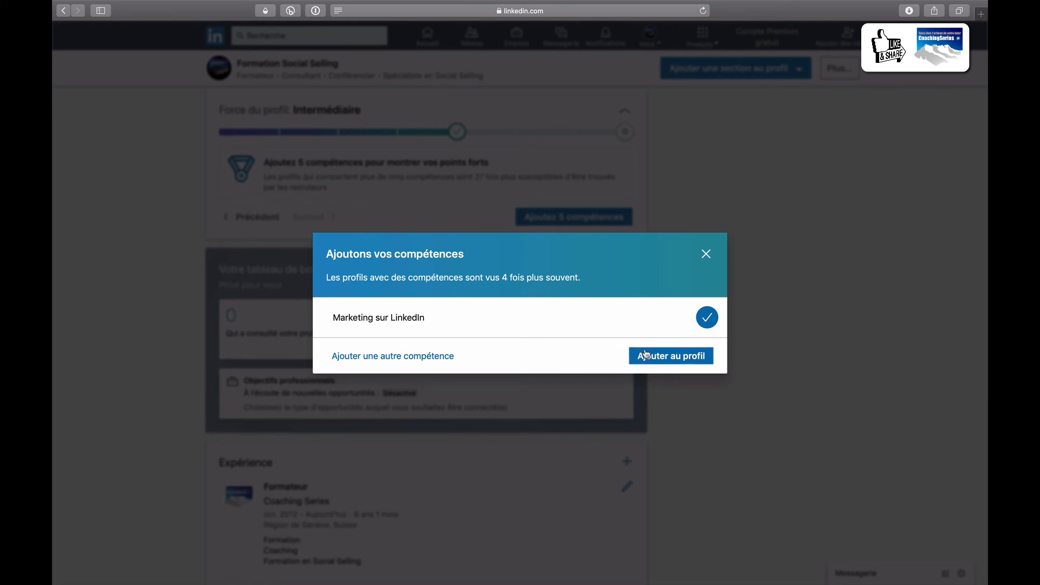
- Add Marketing social as a second skill and save both skills to the profile
click(448, 356)
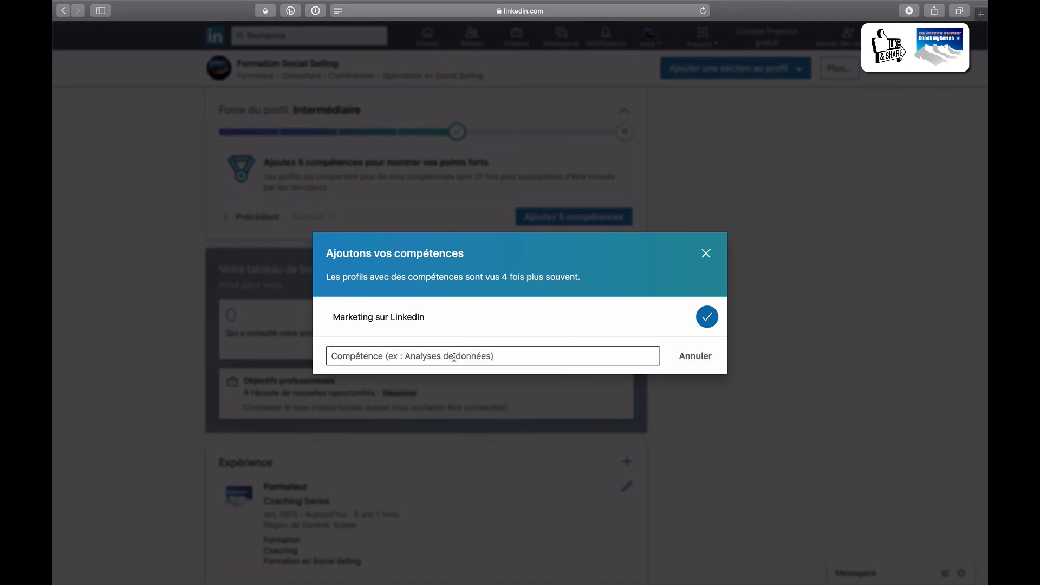
click(452, 358)
text(s)
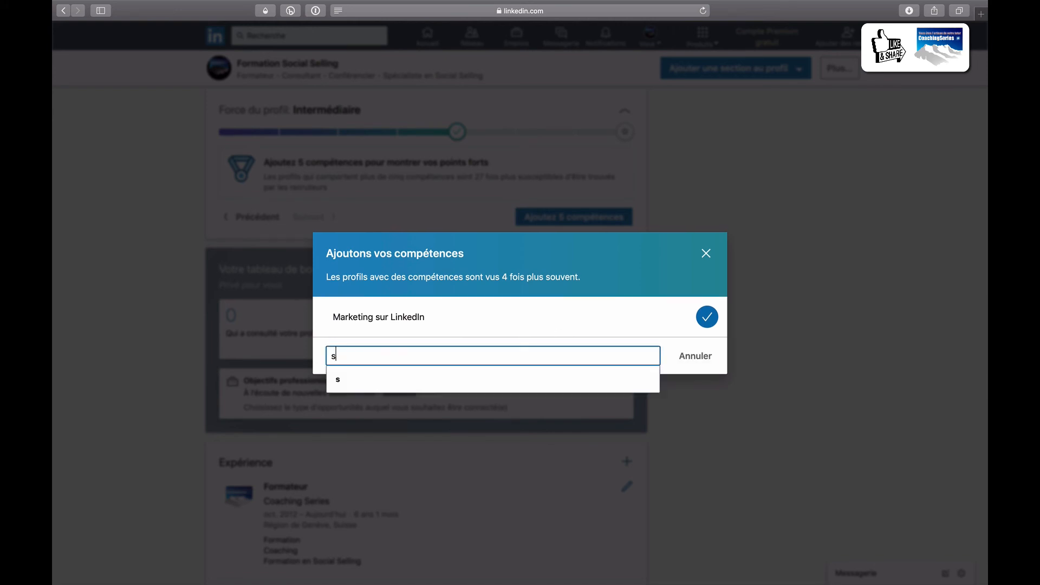
text(ocial)
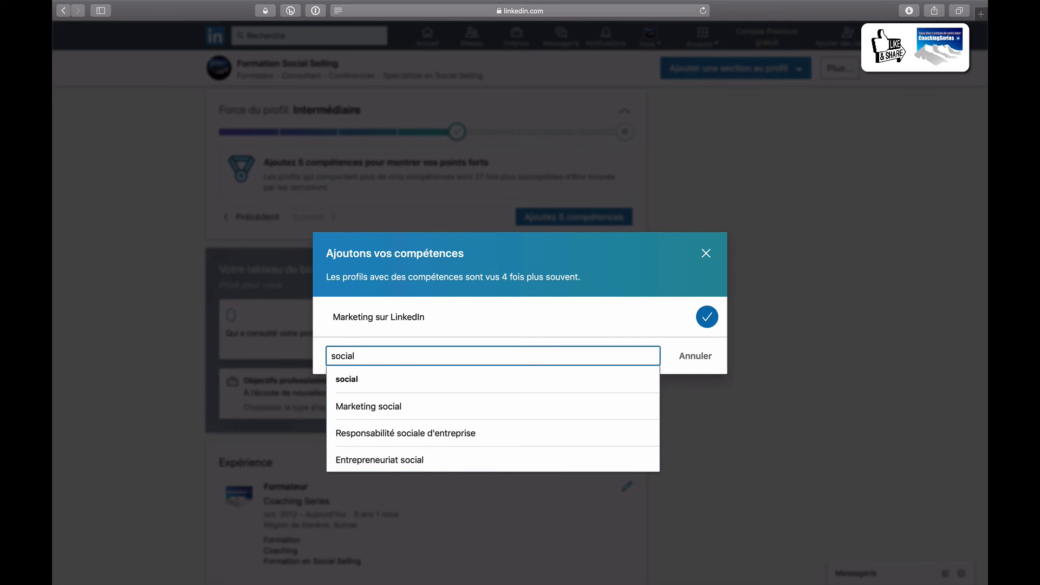
click(421, 406)
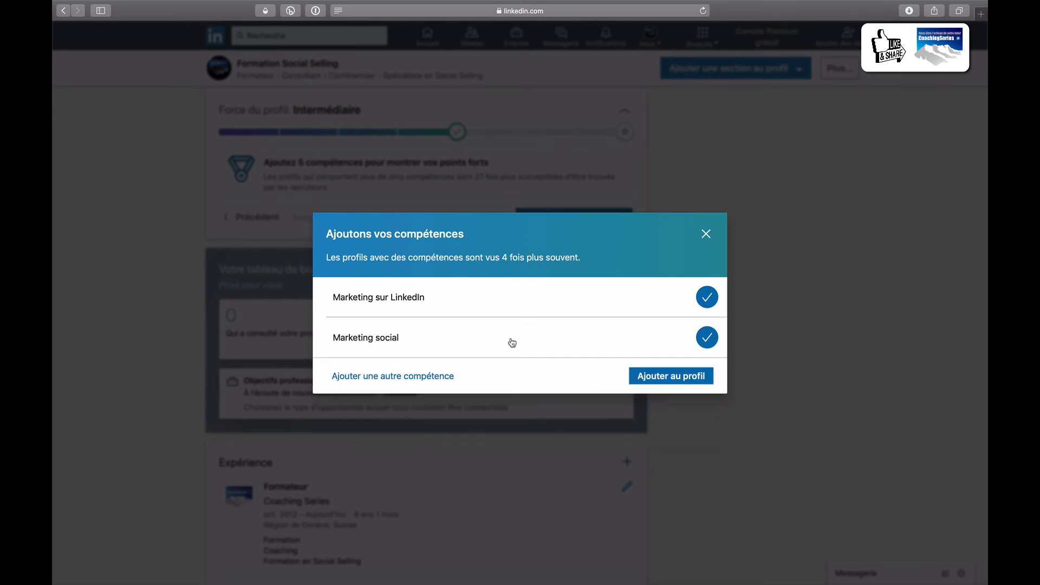
click(658, 378)
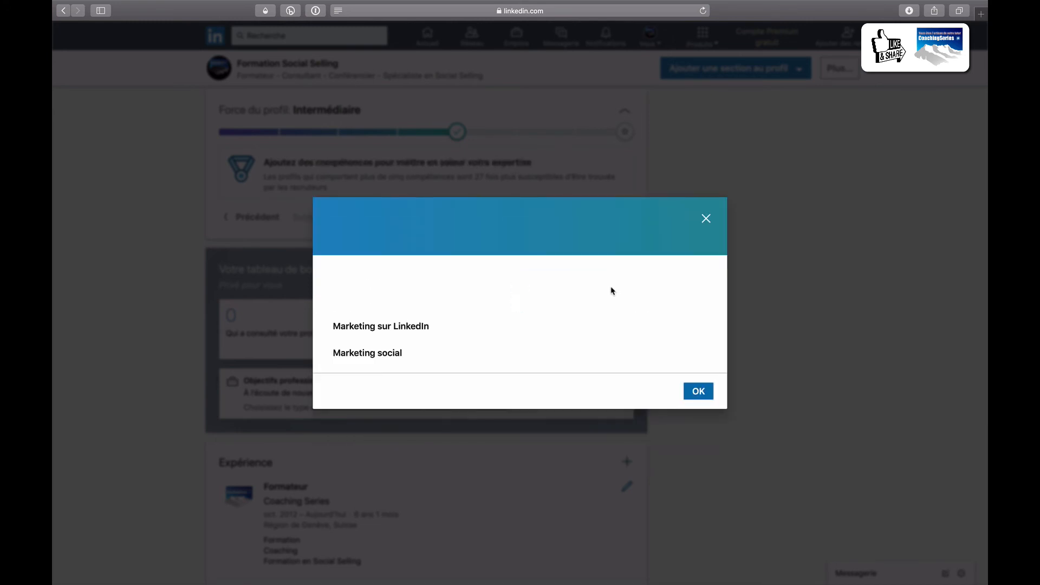
click(689, 392)
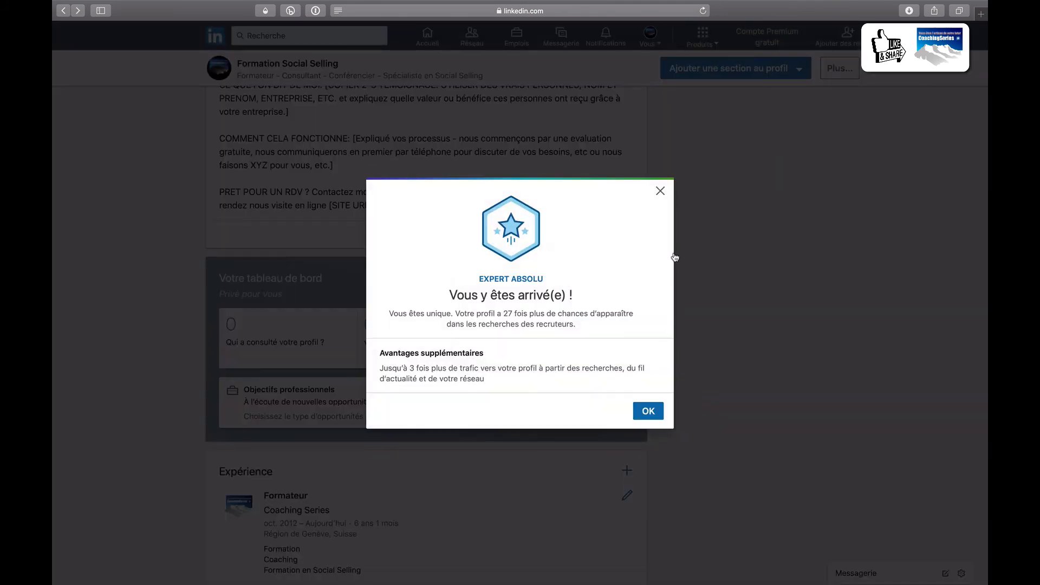
click(649, 411)
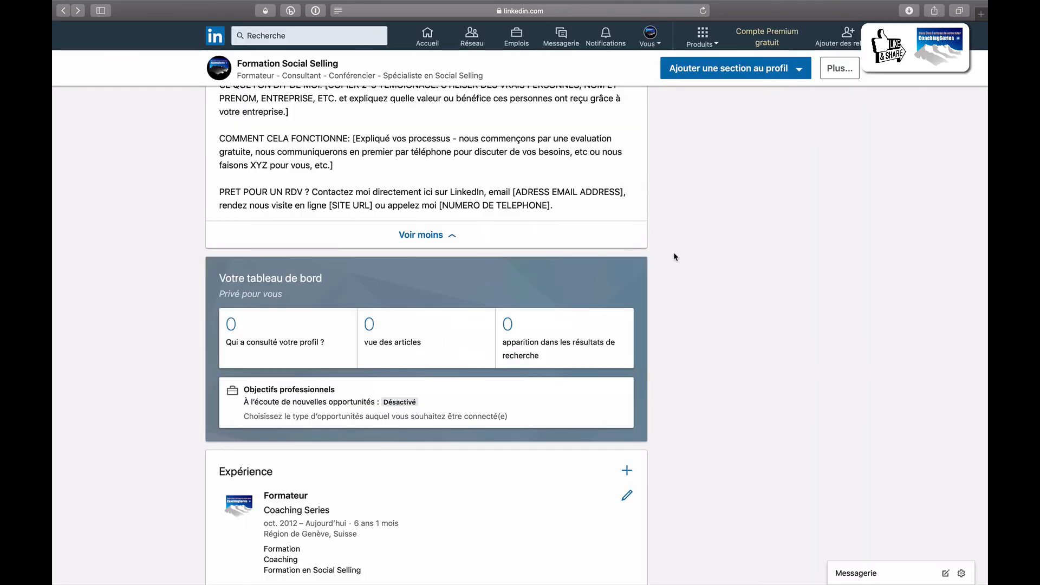
scroll(563, 204, up, 8)
scroll(563, 205, down, 8)
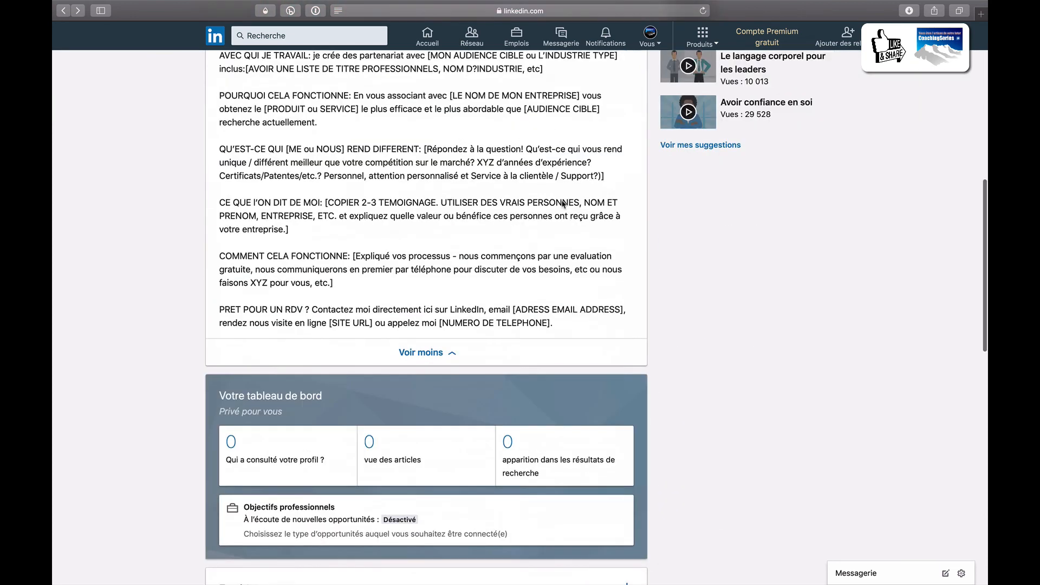
scroll(539, 290, down, 3)
scroll(539, 289, down, 4)
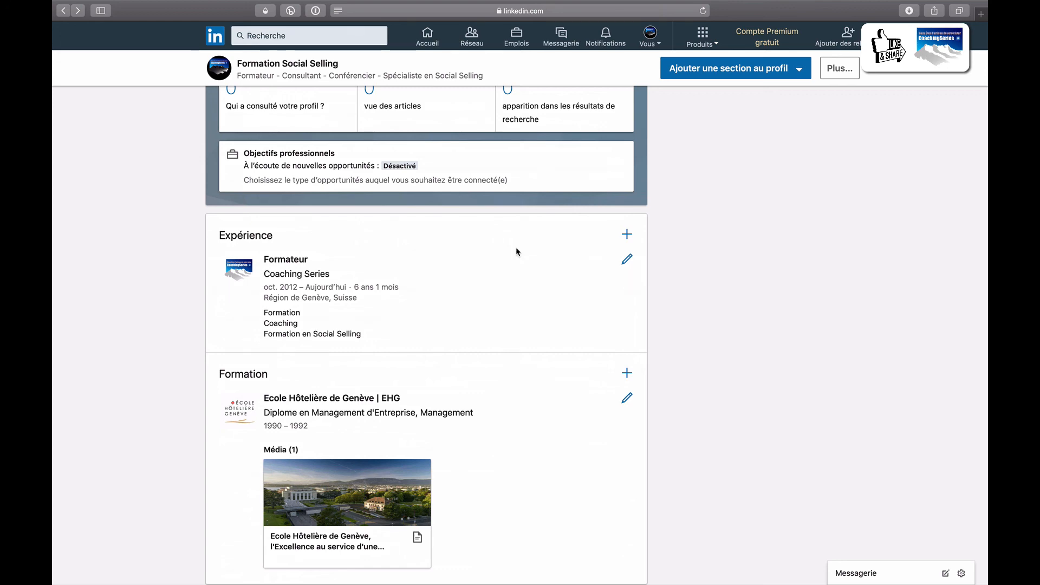
scroll(517, 252, down, 10)
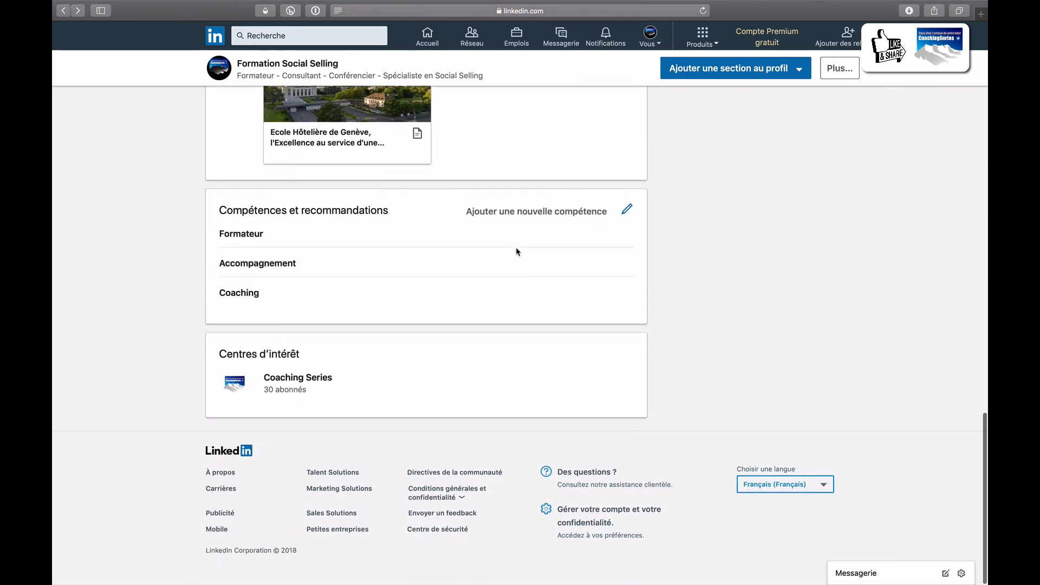
scroll(518, 252, up, 15)
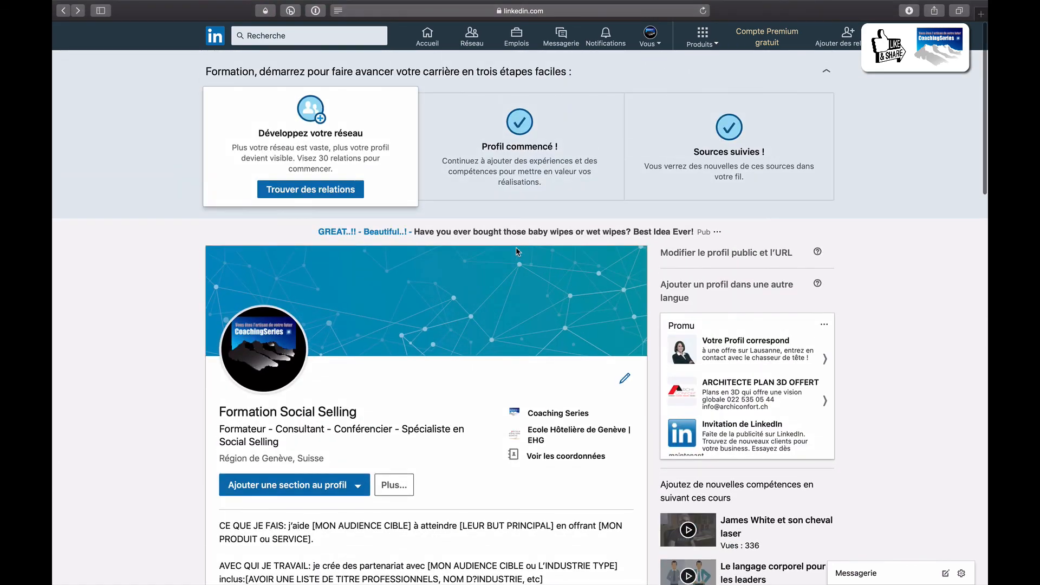
scroll(517, 252, down, 5)
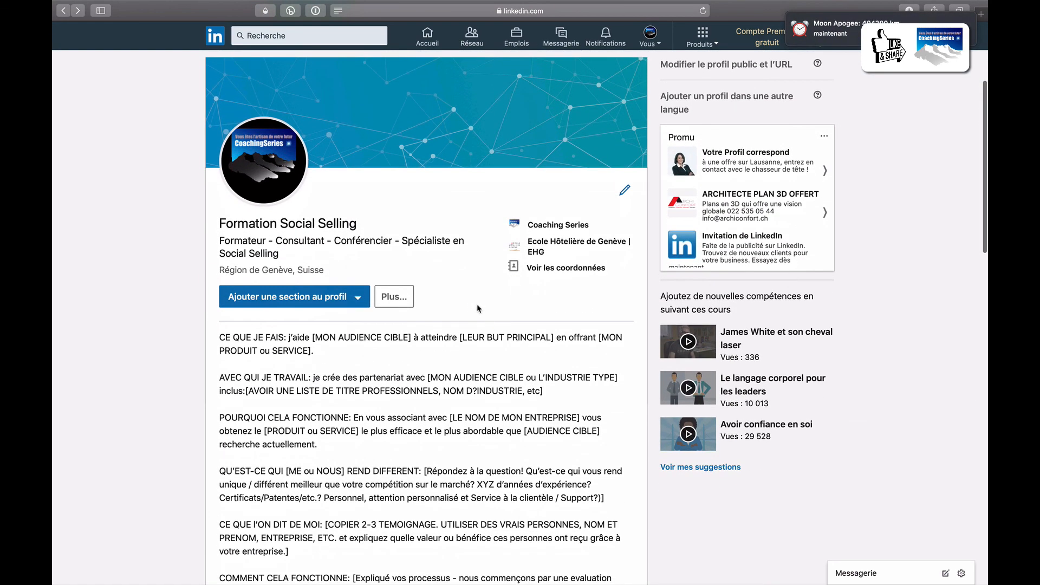
scroll(477, 309, up, 5)
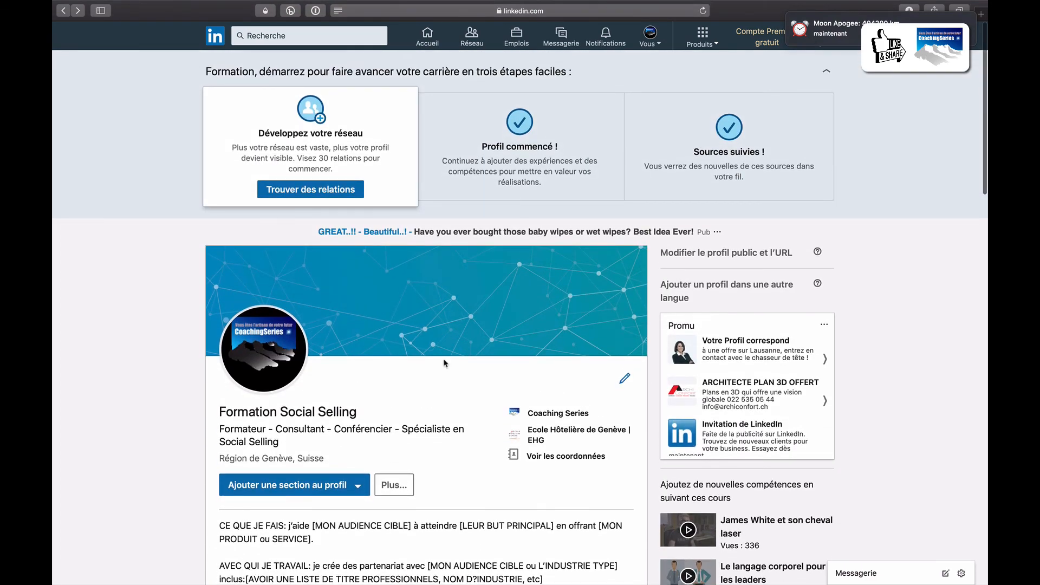
scroll(458, 373, down, 5)
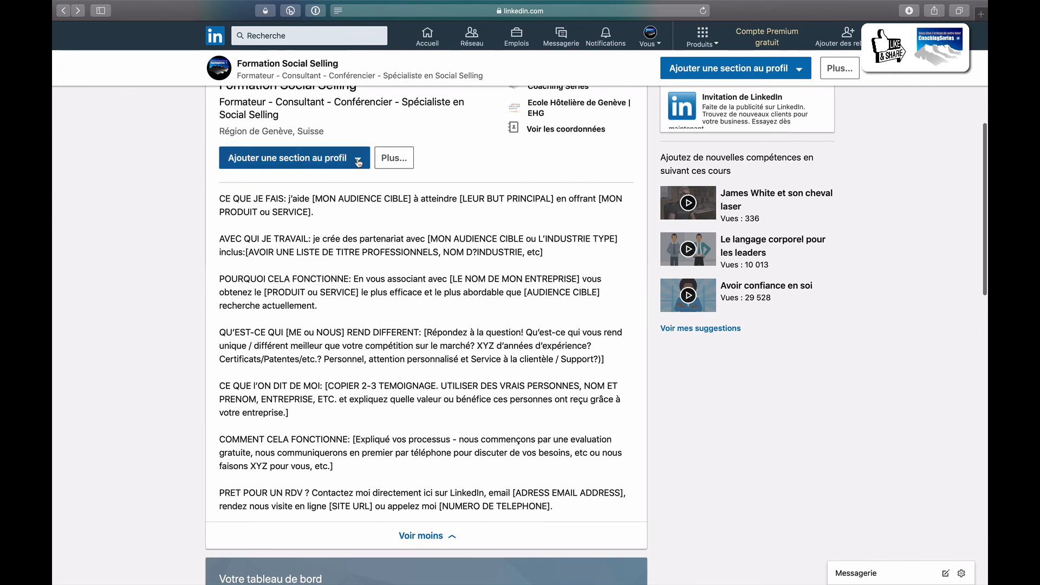
- Open and close the 'Ajouter une section au profil' dropdown without adding a section
click(358, 162)
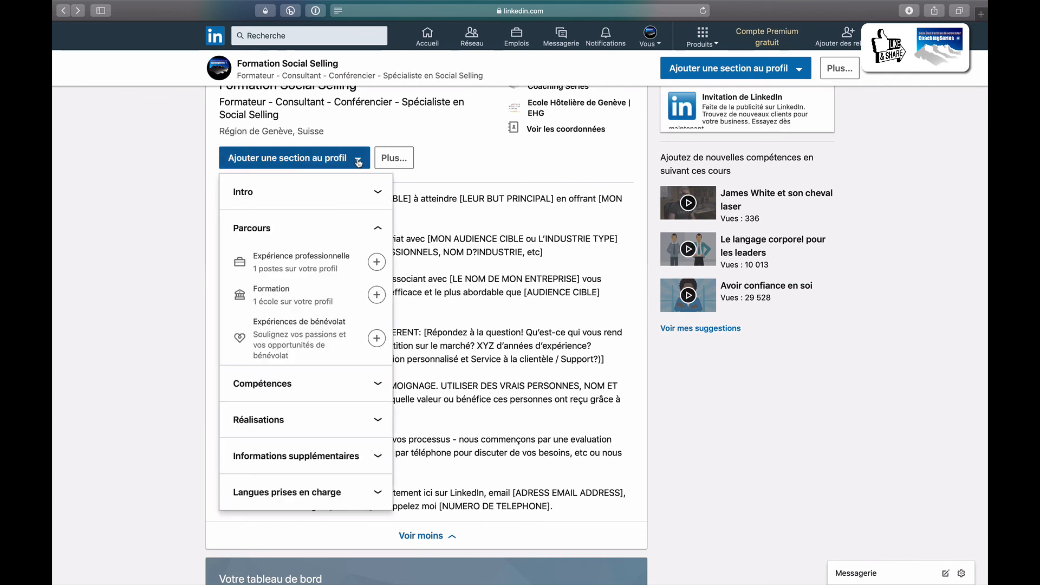
click(378, 388)
scroll(390, 327, down, 6)
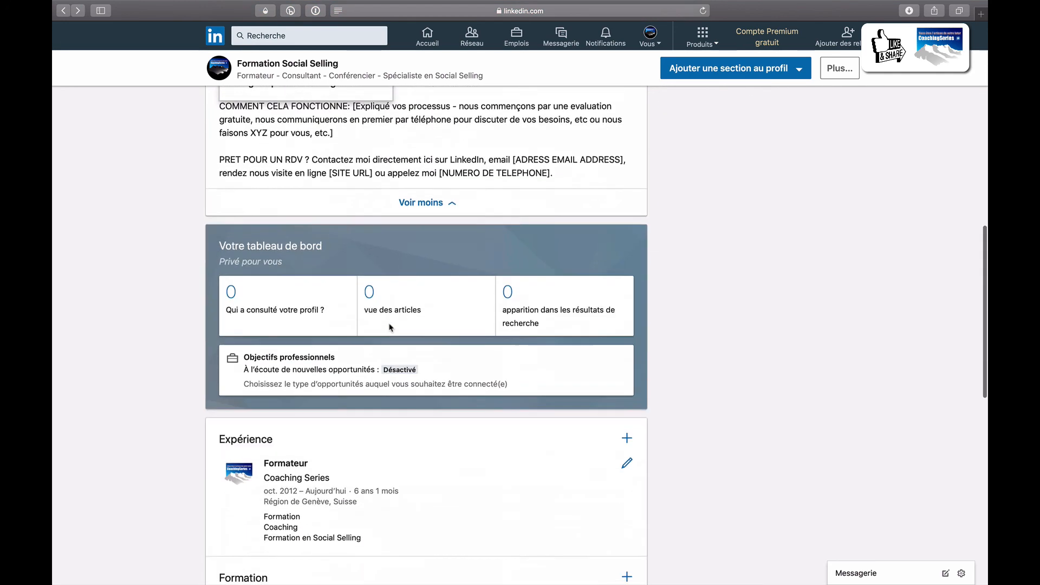
scroll(390, 327, up, 6)
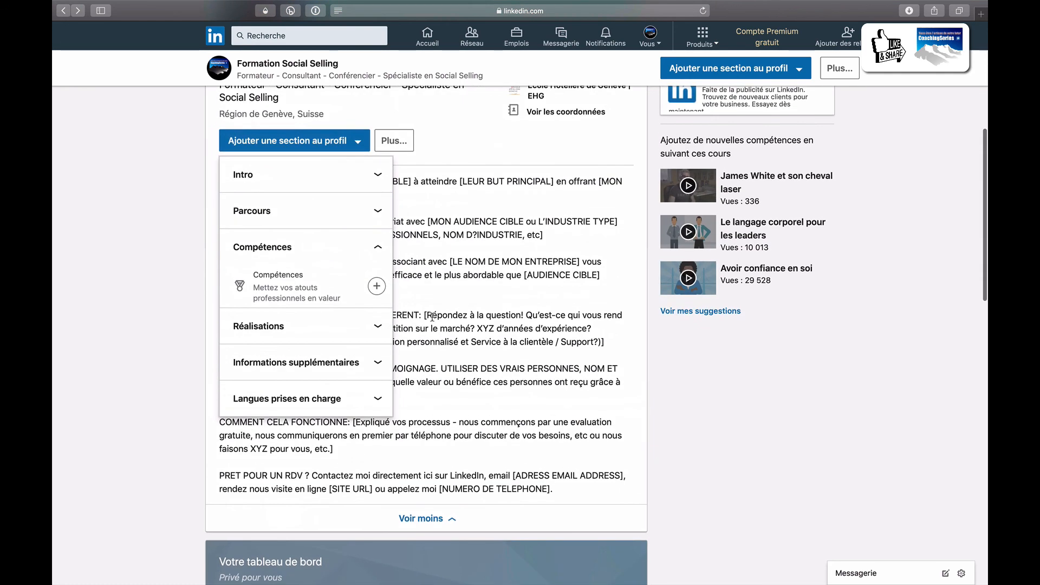
click(432, 317)
- Scroll through the finished profile and stop the ScreenFlow screen recording
scroll(433, 317, down, 1)
scroll(433, 317, down, 15)
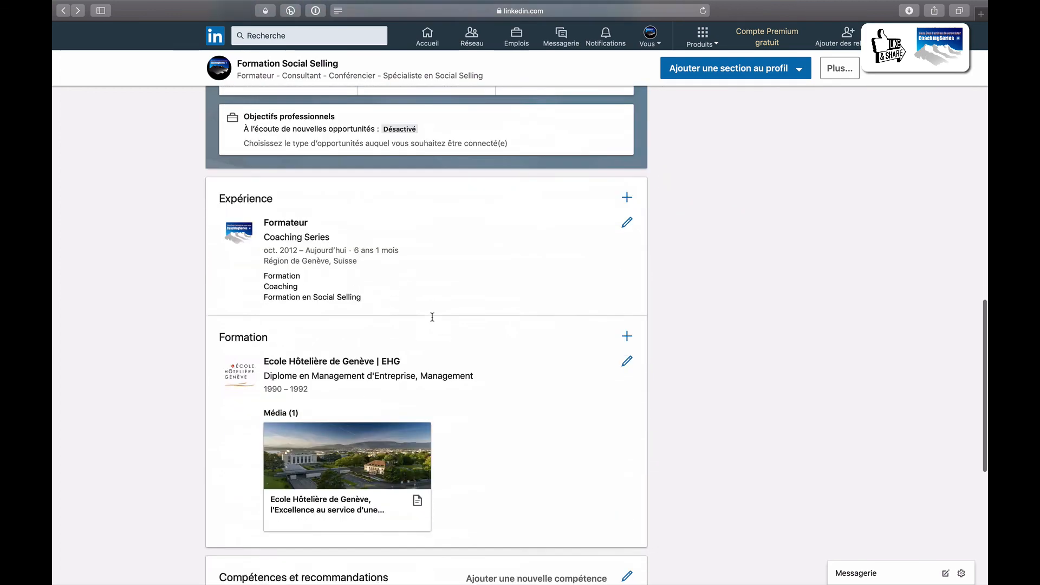
scroll(433, 317, up, 20)
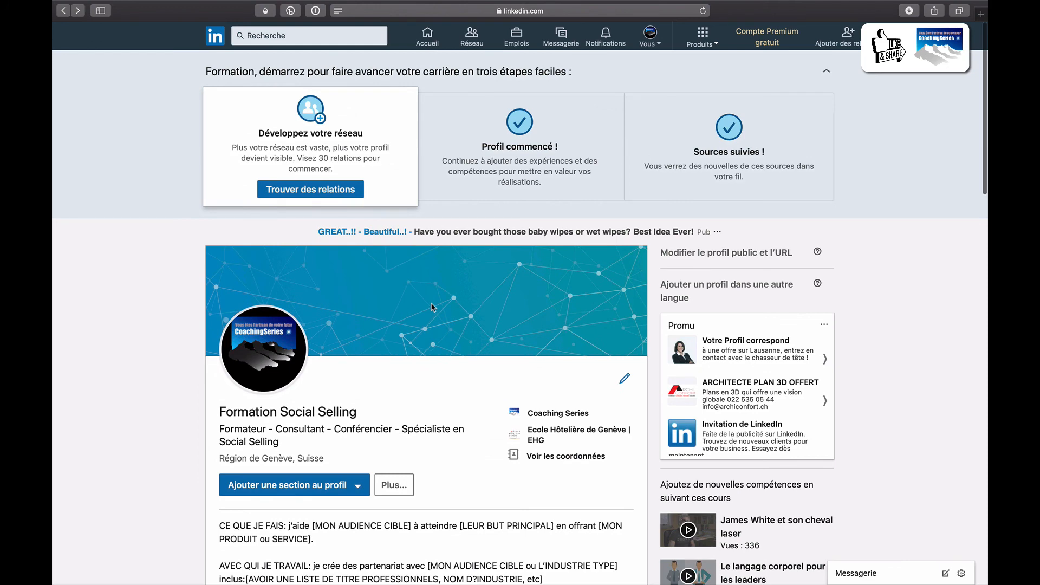
click(603, 7)
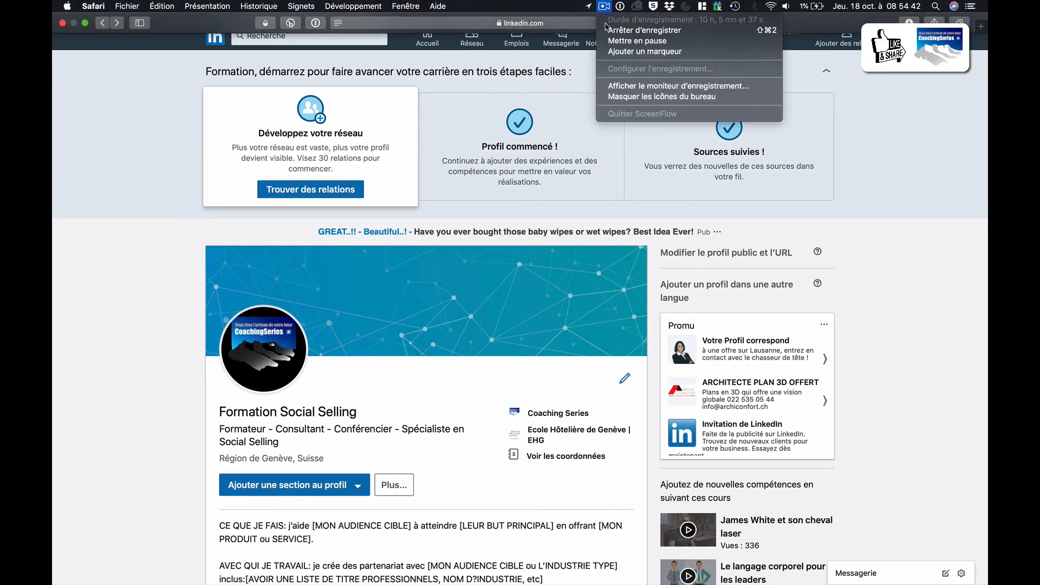
click(611, 31)
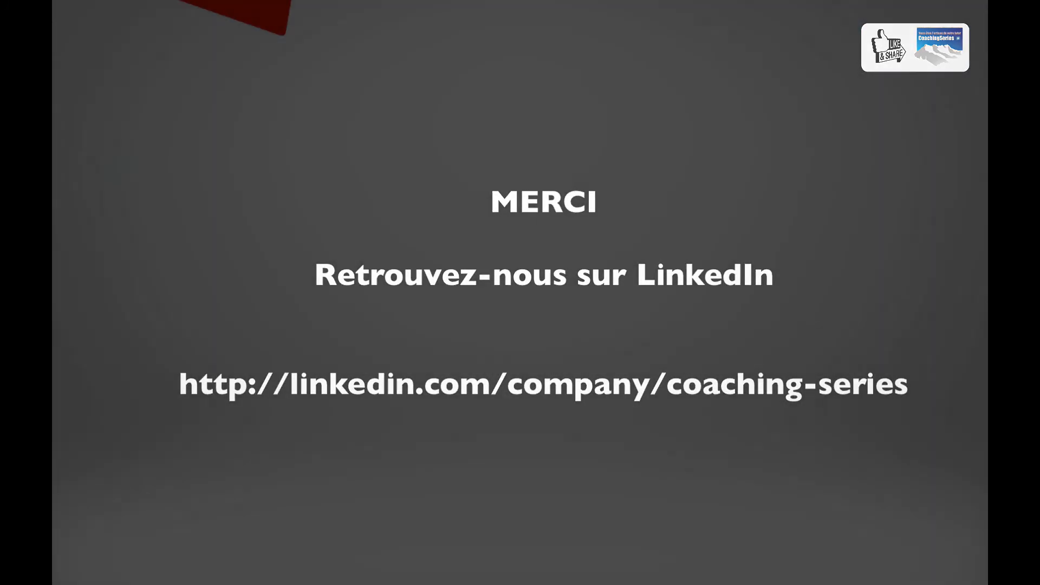